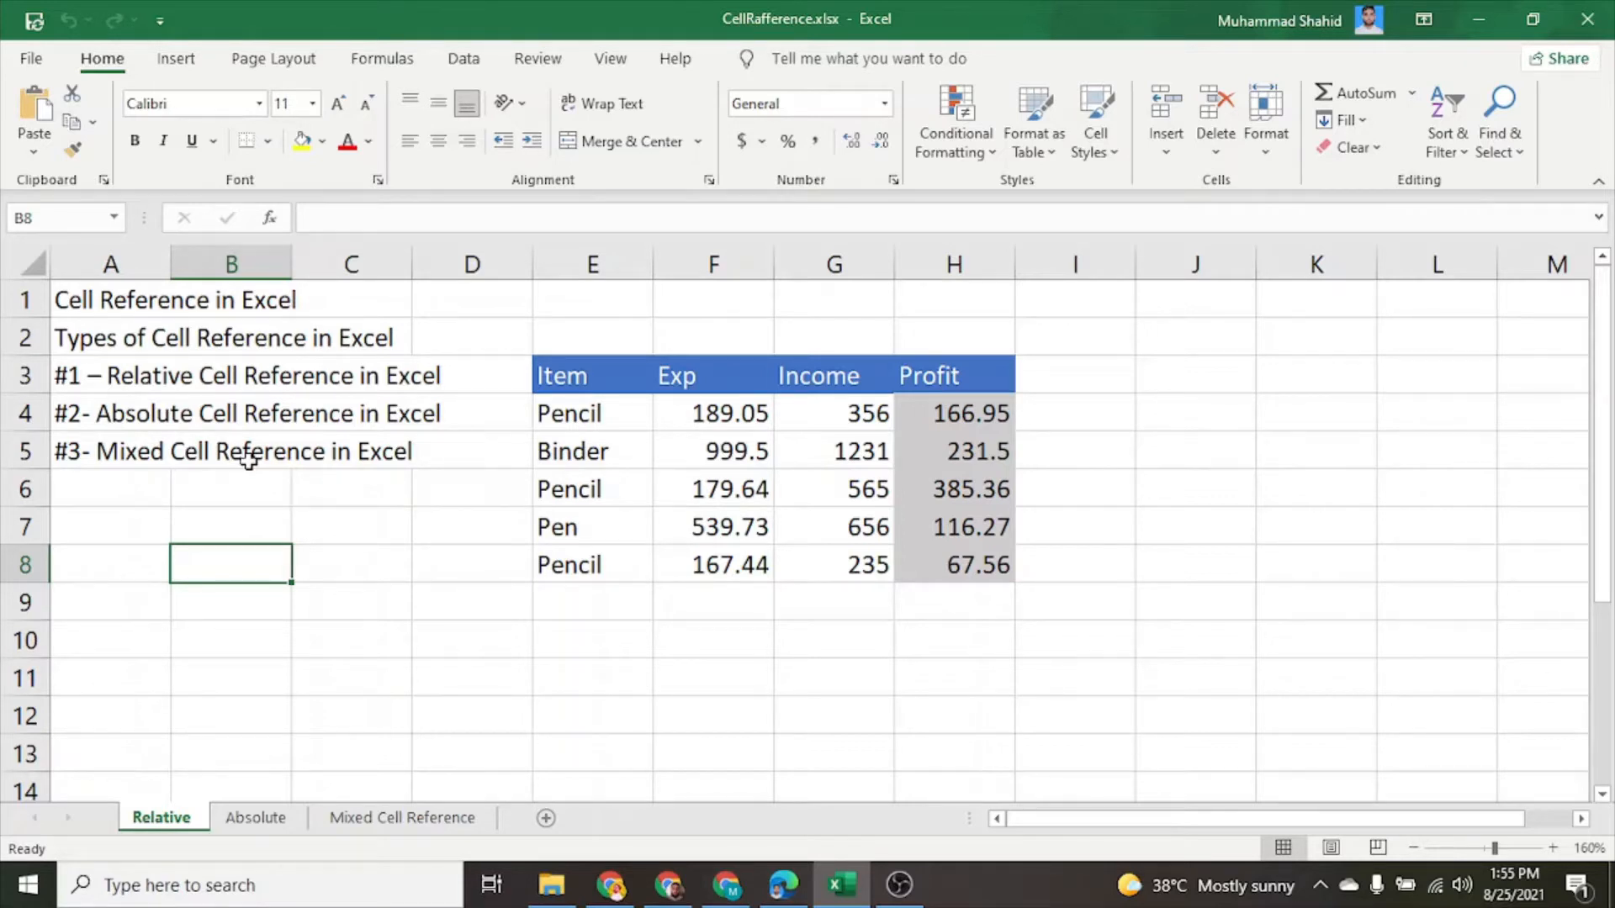
# - Open the Mixed Cell Reference sheet and highlight the multiplication table from C4 to G9
pyautogui.click(387, 822)
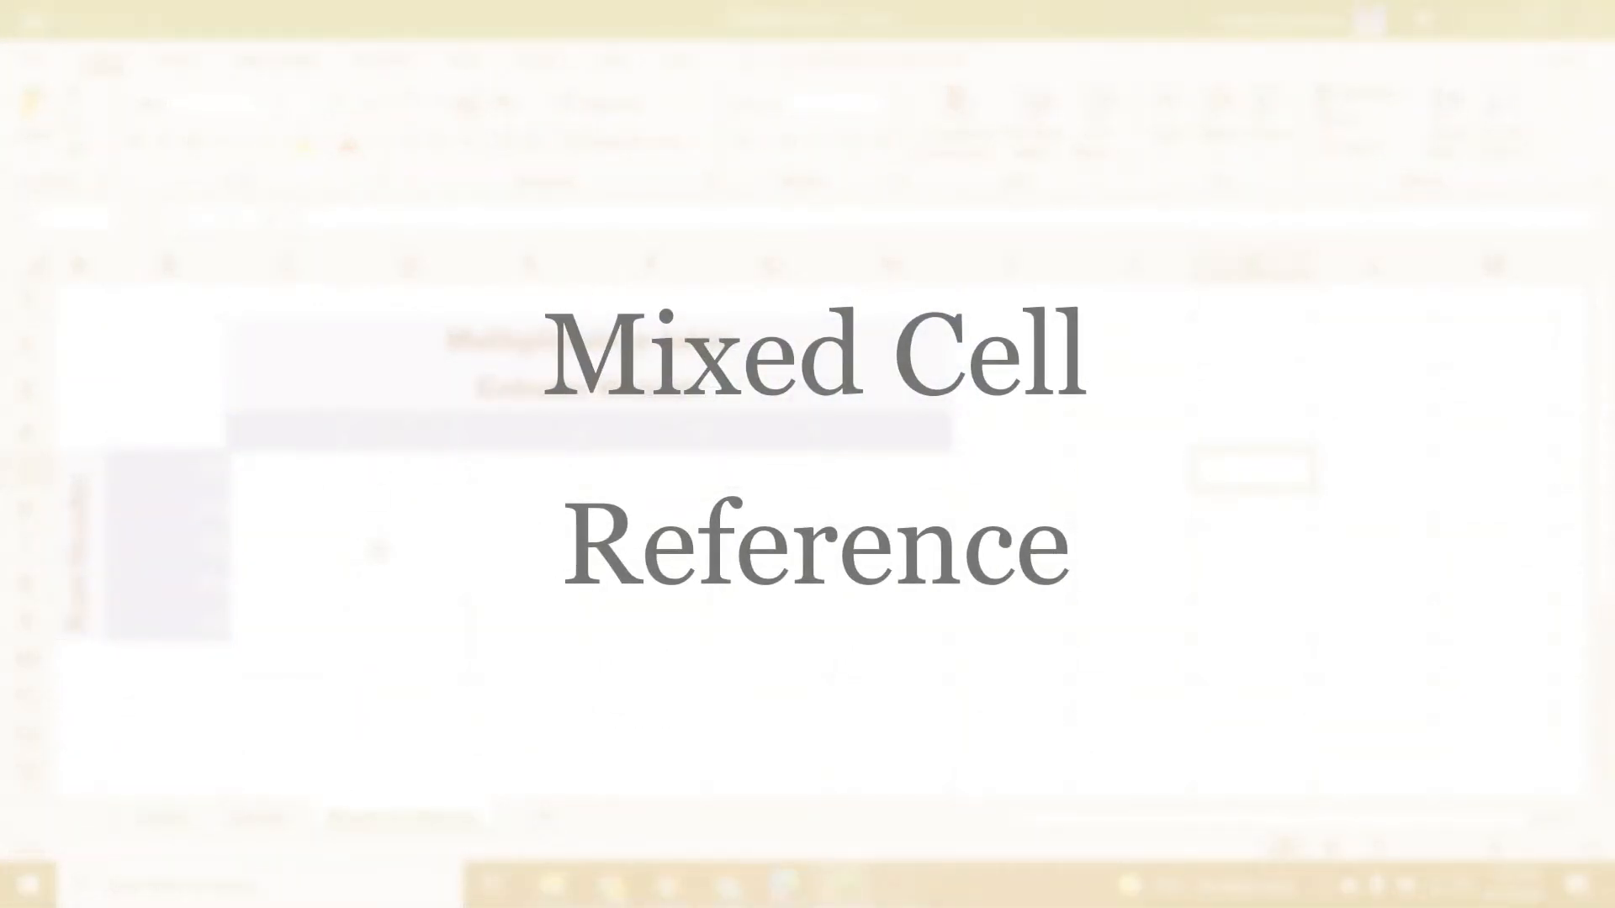
pyautogui.click(378, 471)
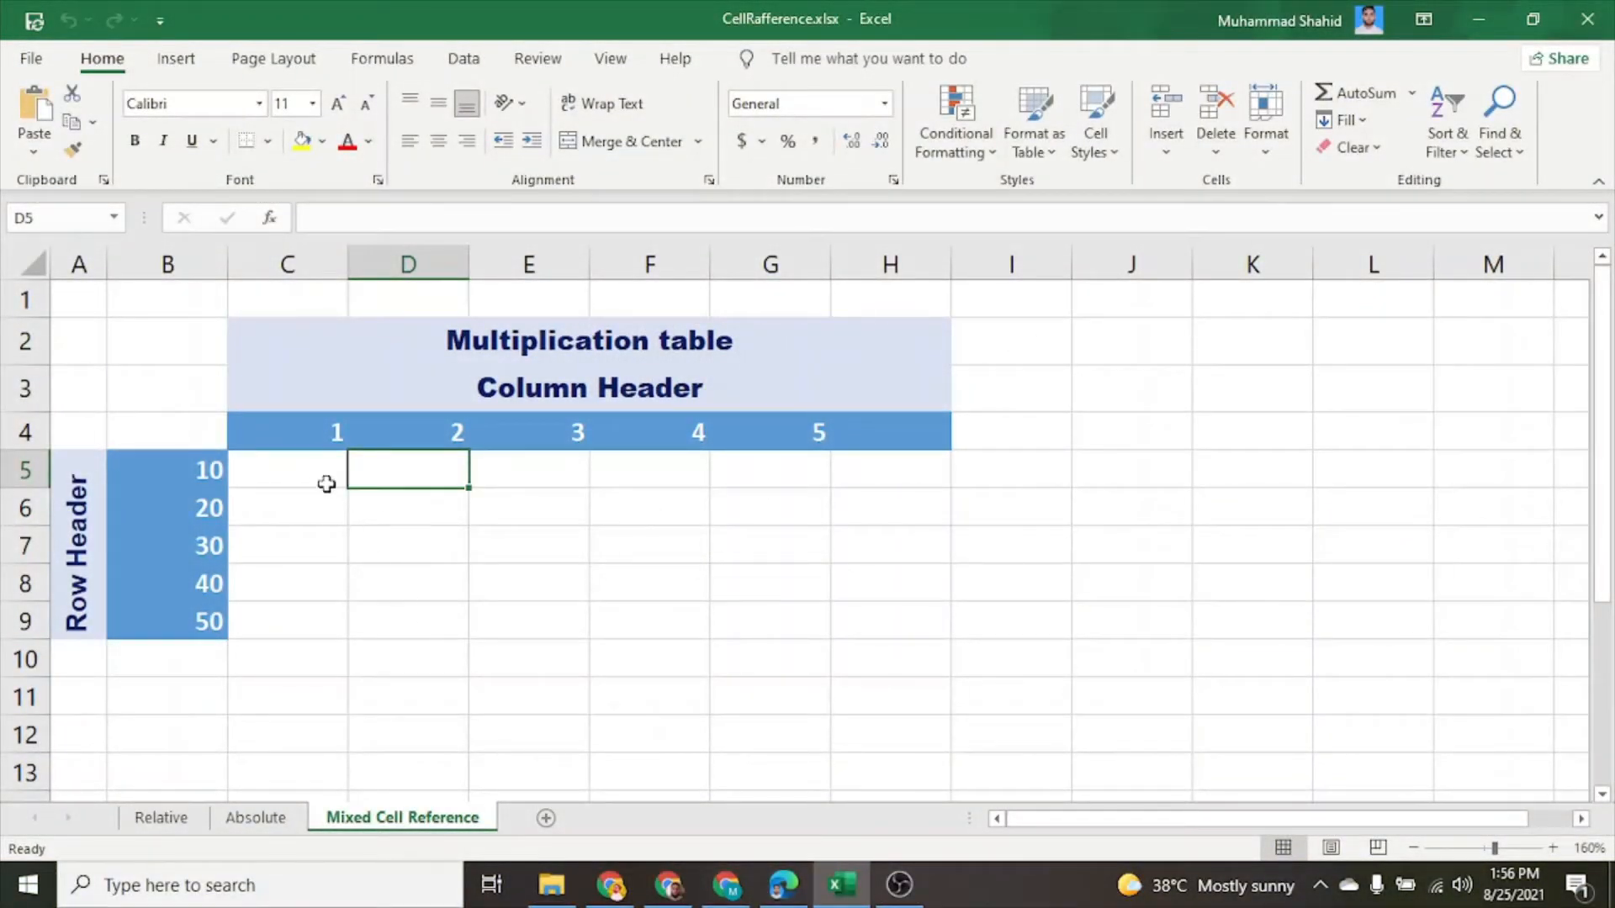
pyautogui.moveTo(259, 418); pyautogui.dragTo(728, 624)
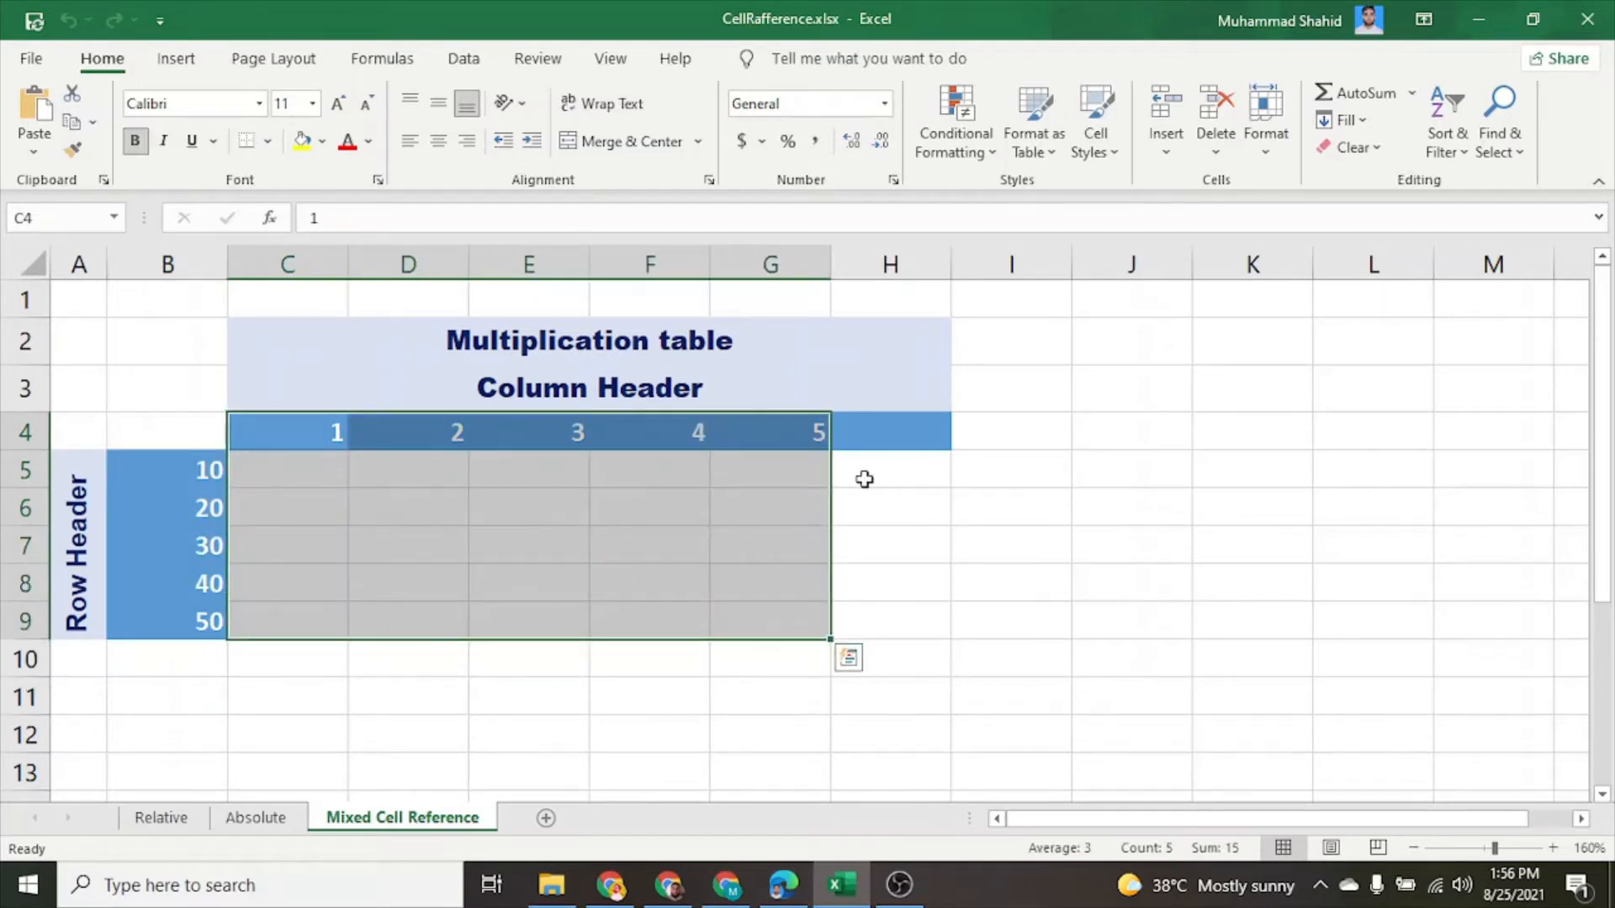
# - Enter the relative reference formula =I2 in cell J4
pyautogui.click(1175, 430)
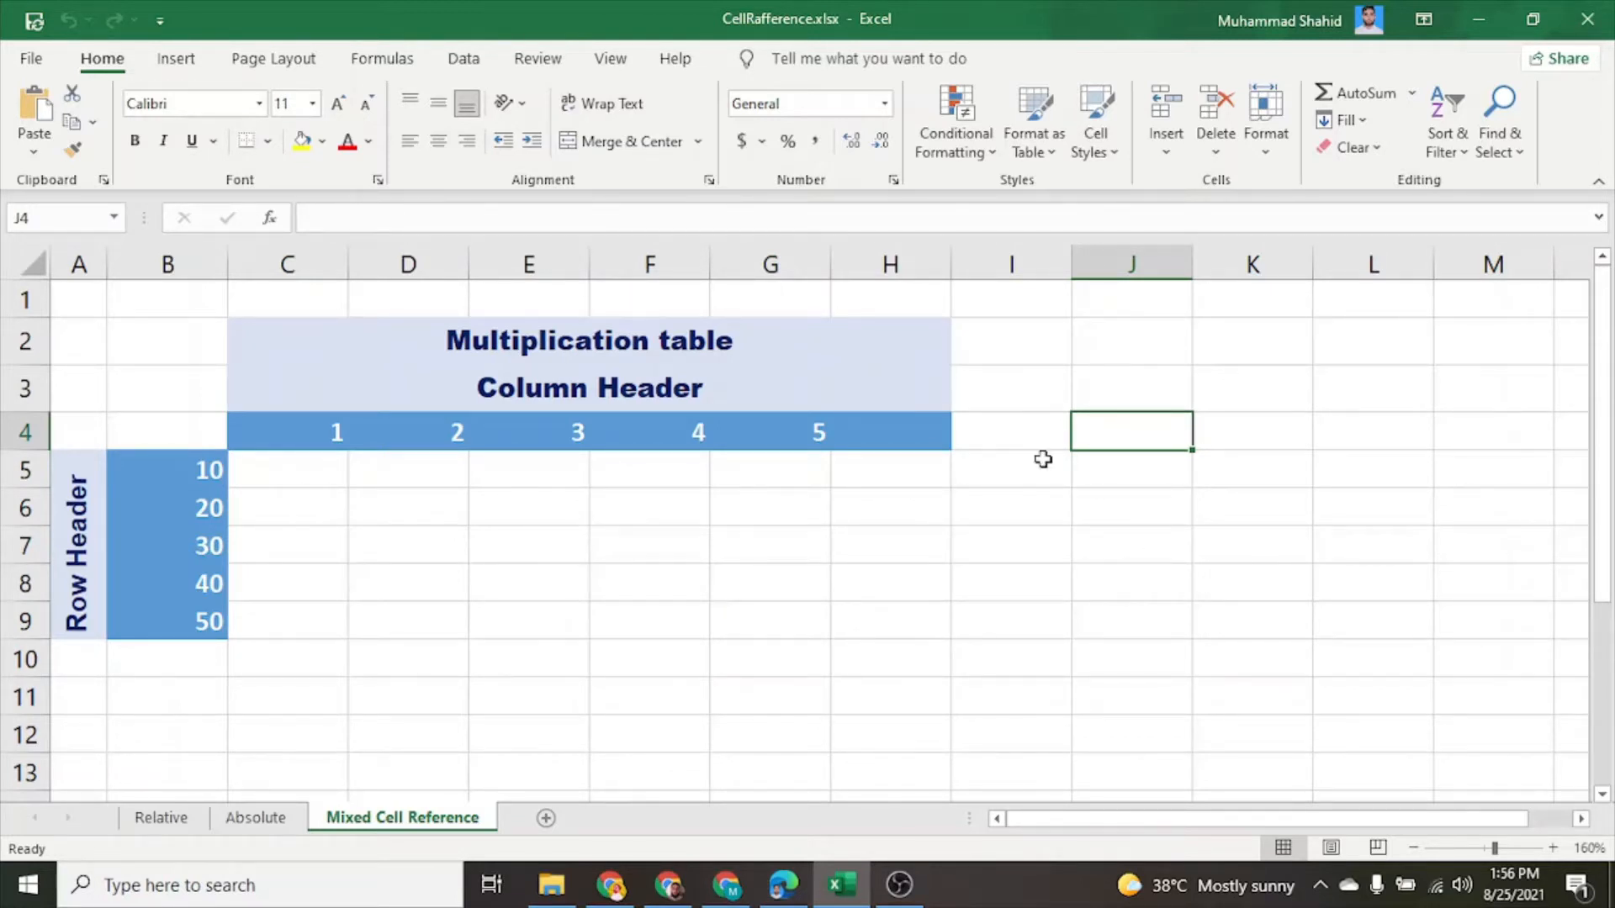
pyautogui.write('=')
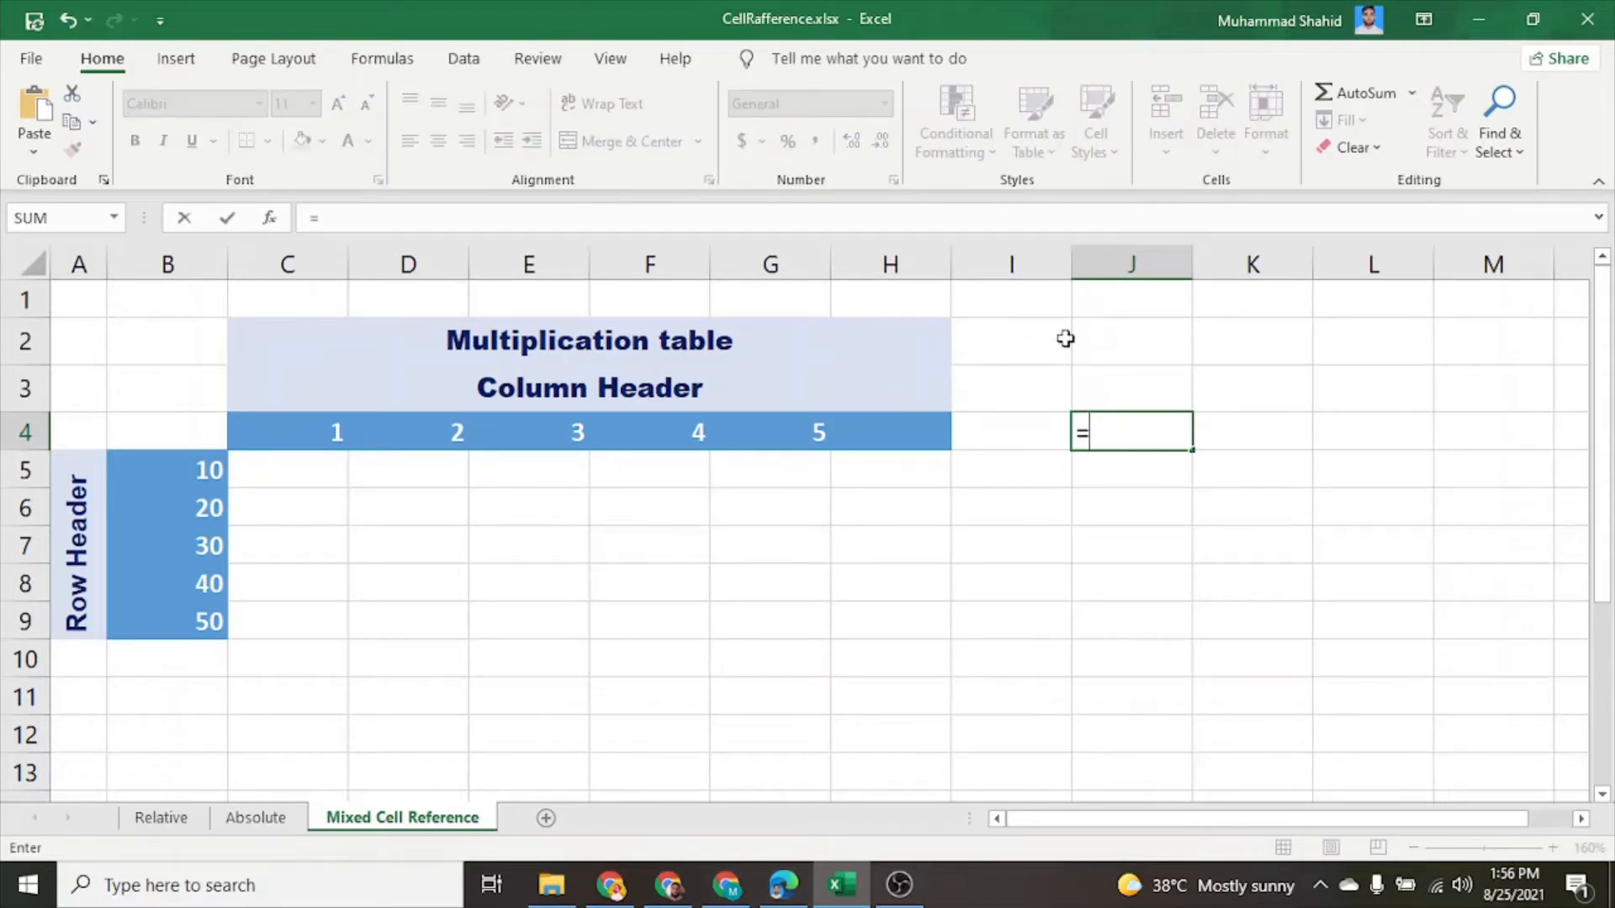
pyautogui.click(988, 354)
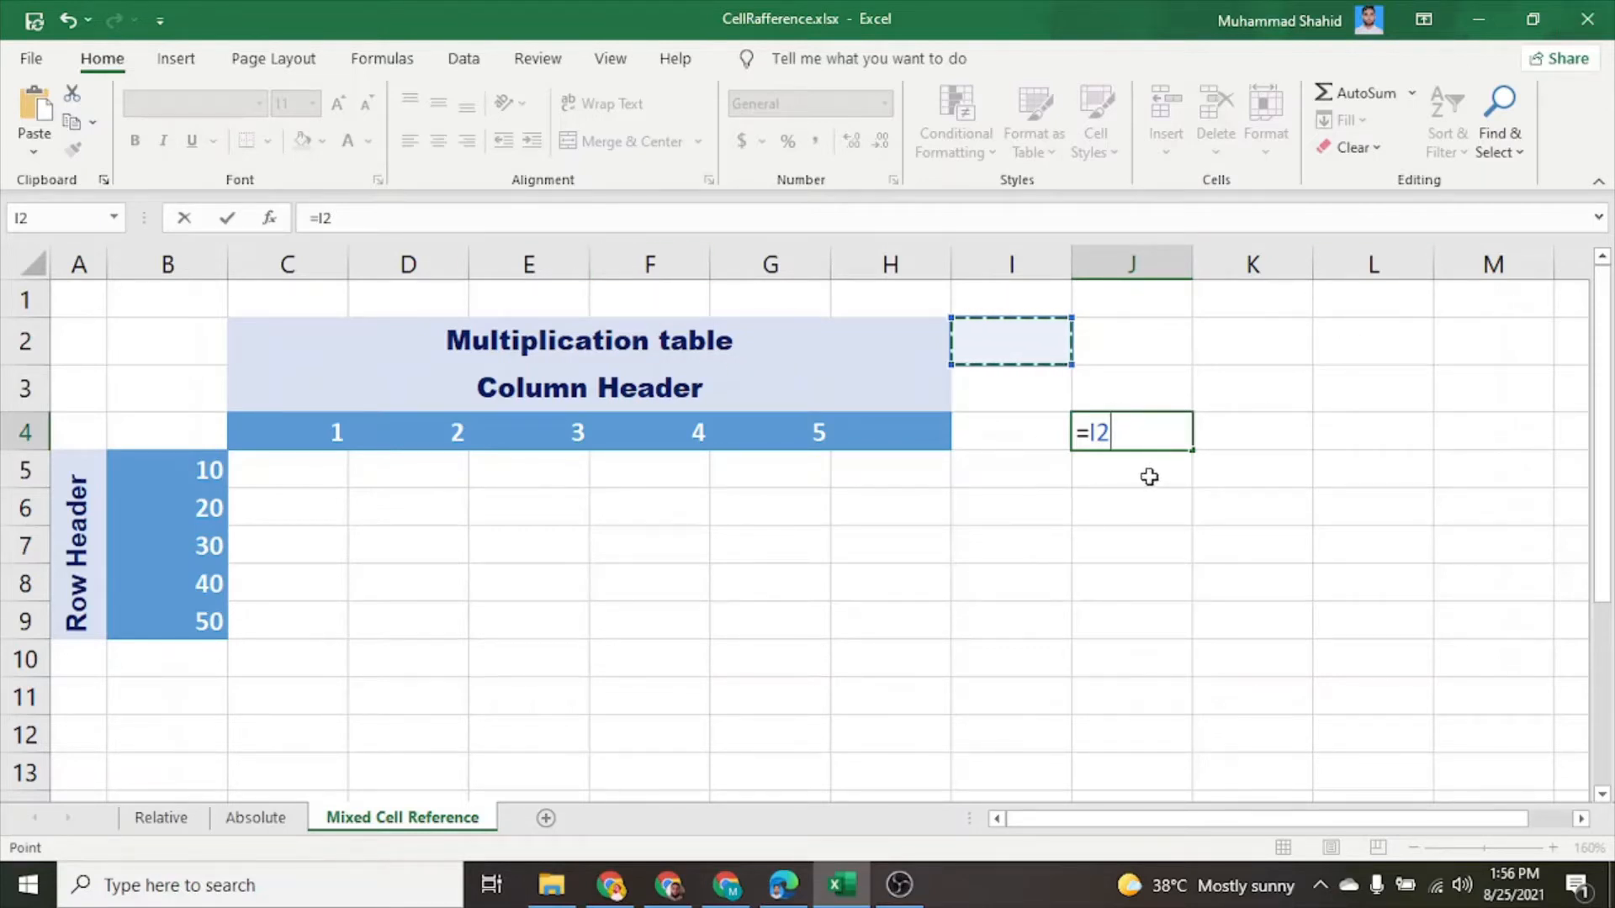
pyautogui.press('Return')
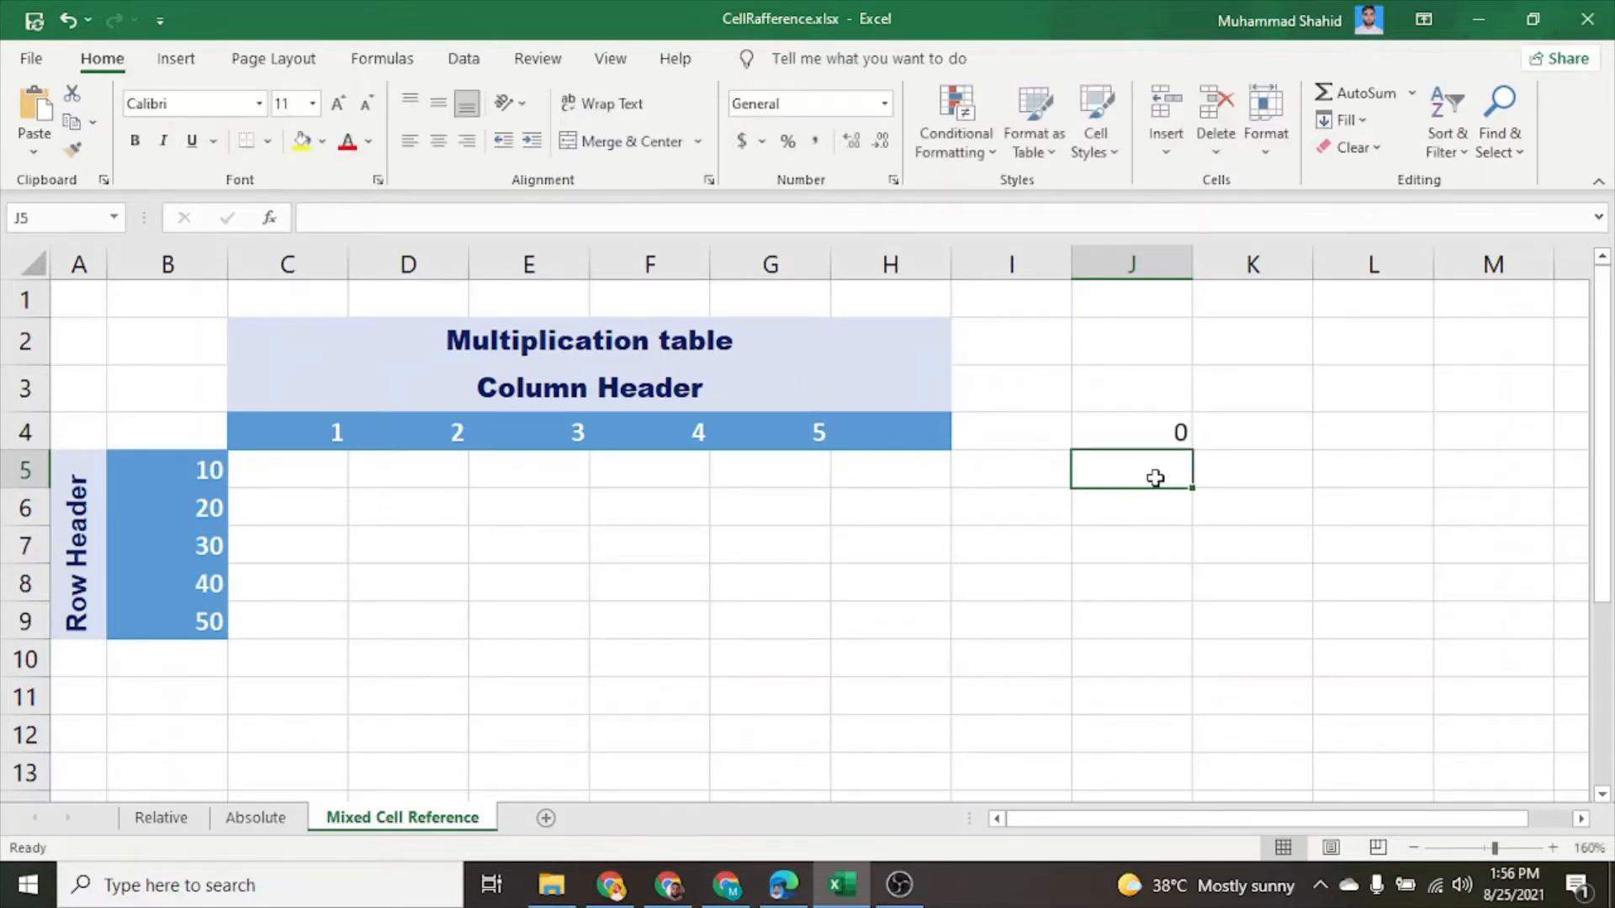
# - Enter the value 5 in cell I2
pyautogui.click(1045, 343)
pyautogui.write('5')
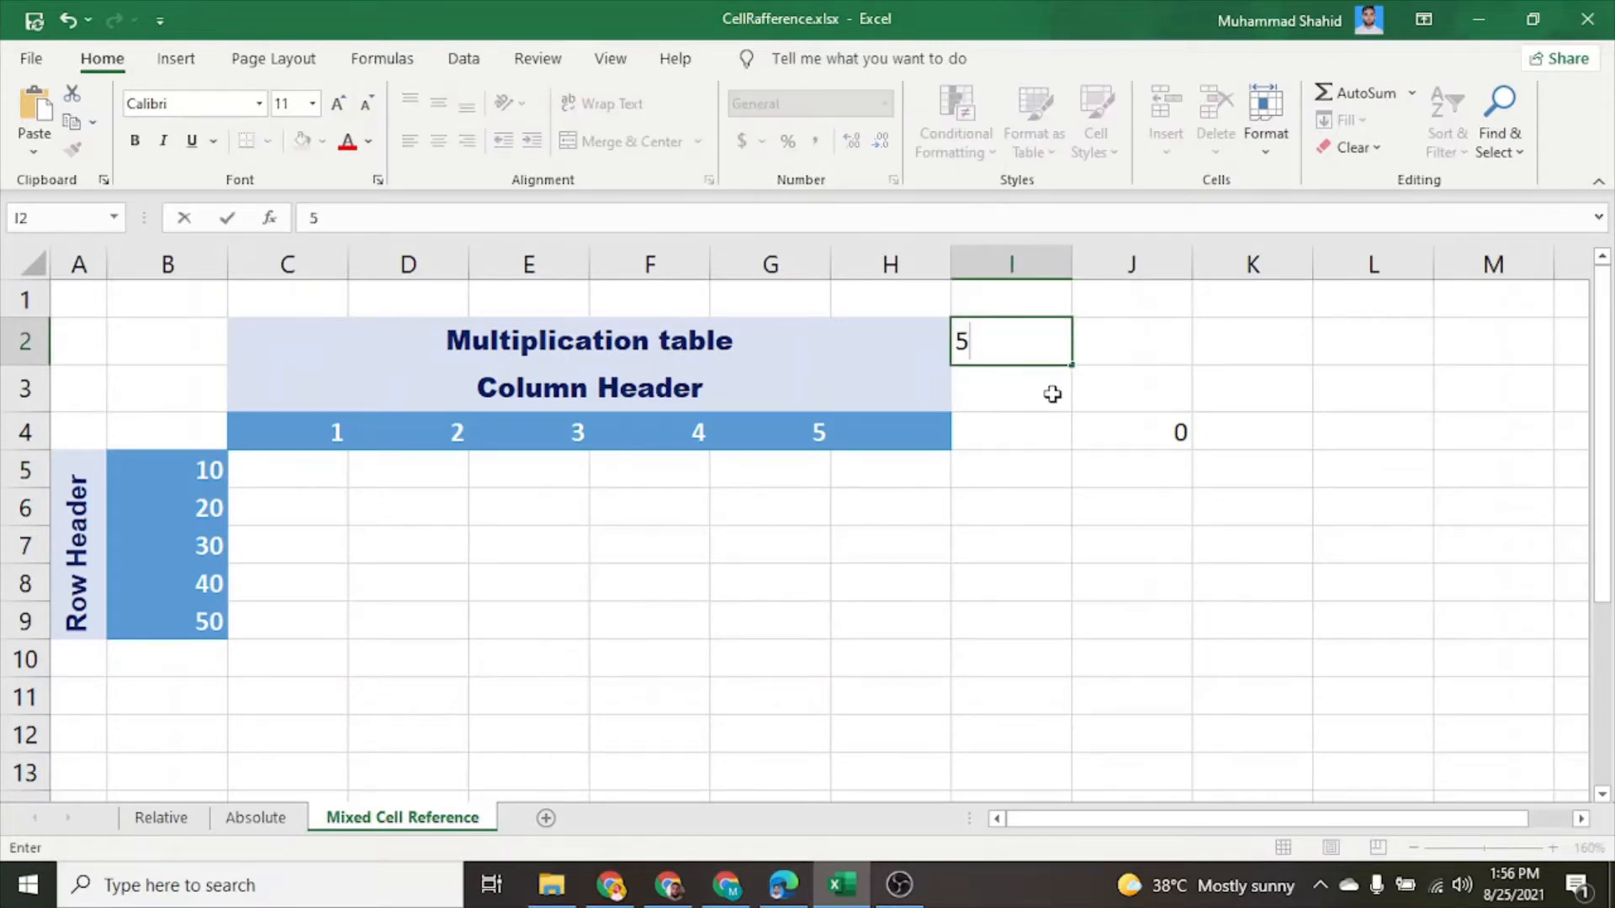
pyautogui.press('Return')
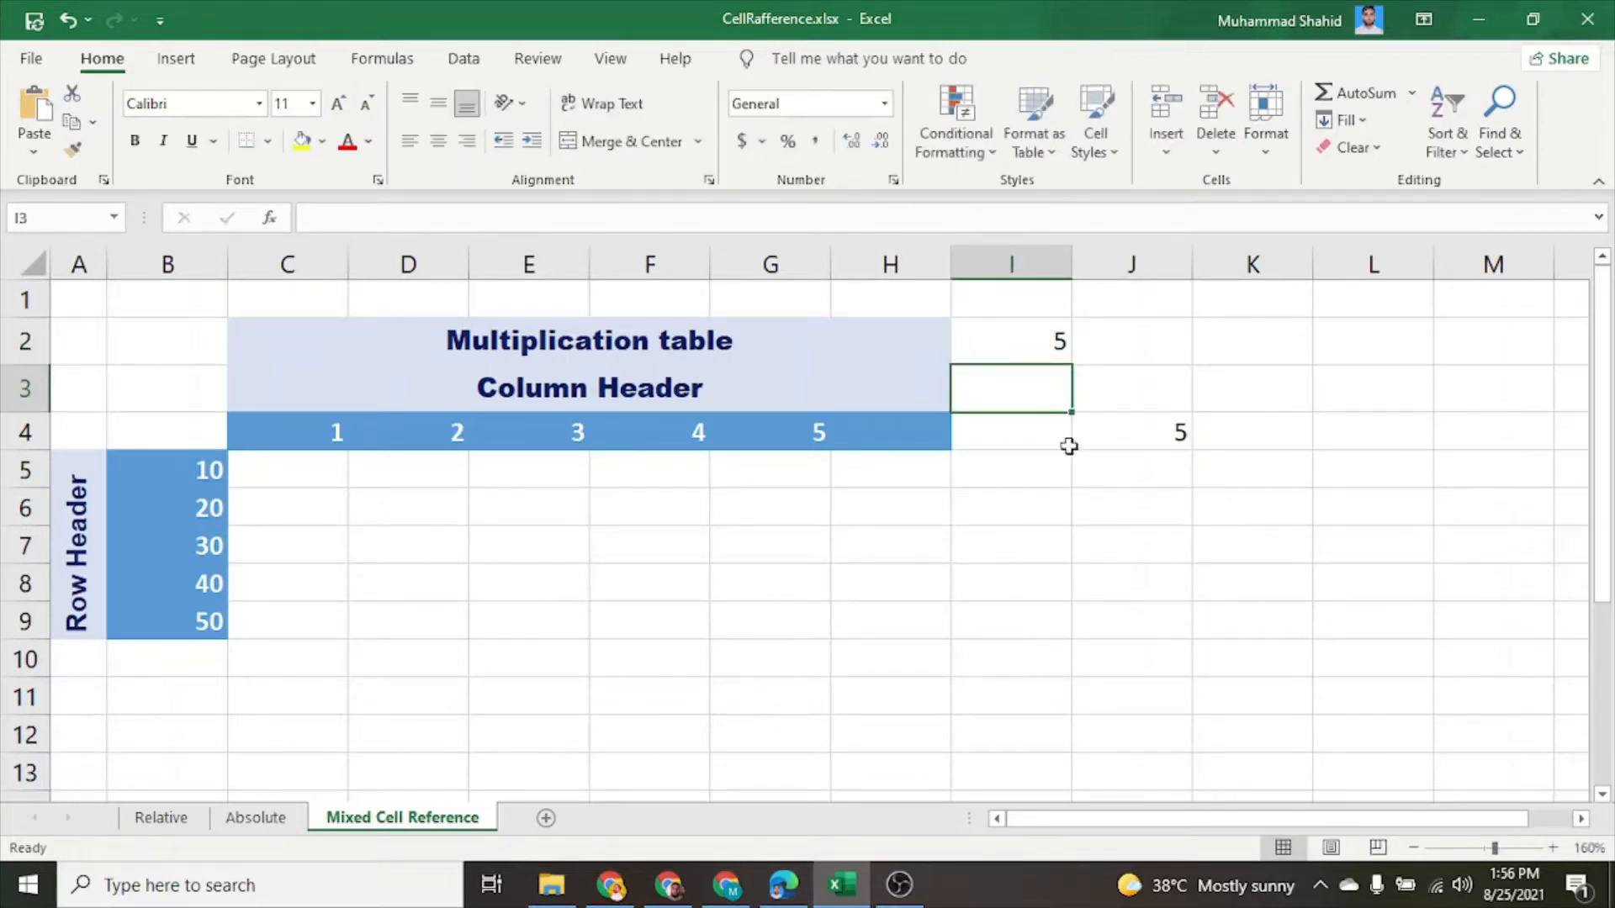
# - Fill the formula in J4 down to J9 and across to L4
pyautogui.click(1106, 441)
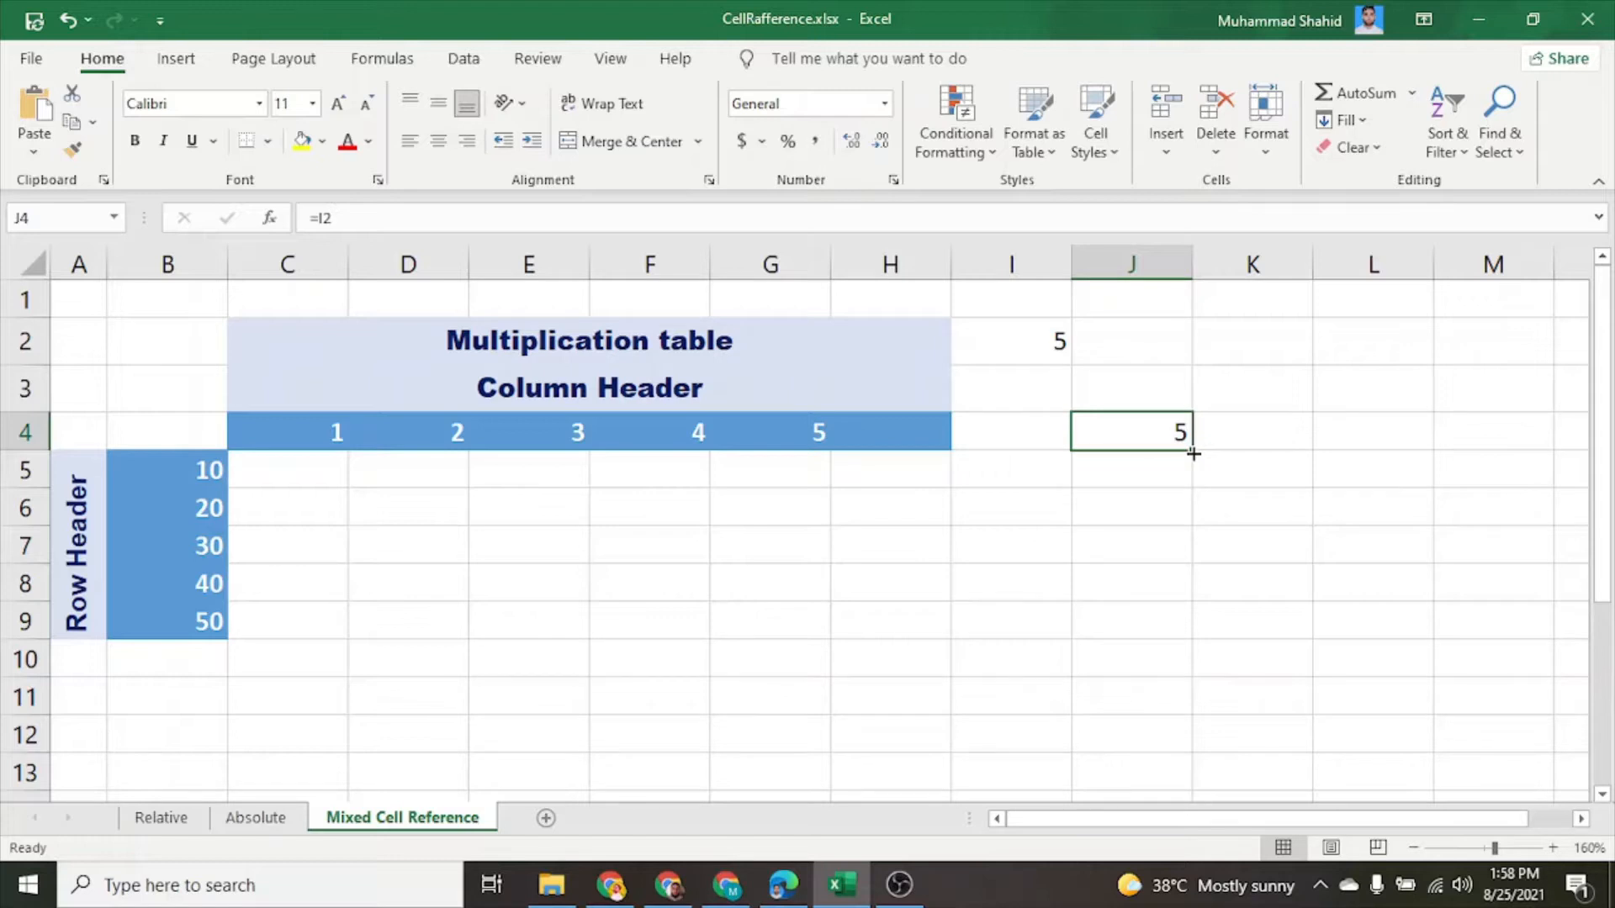
pyautogui.moveTo(1193, 453); pyautogui.dragTo(1168, 652)
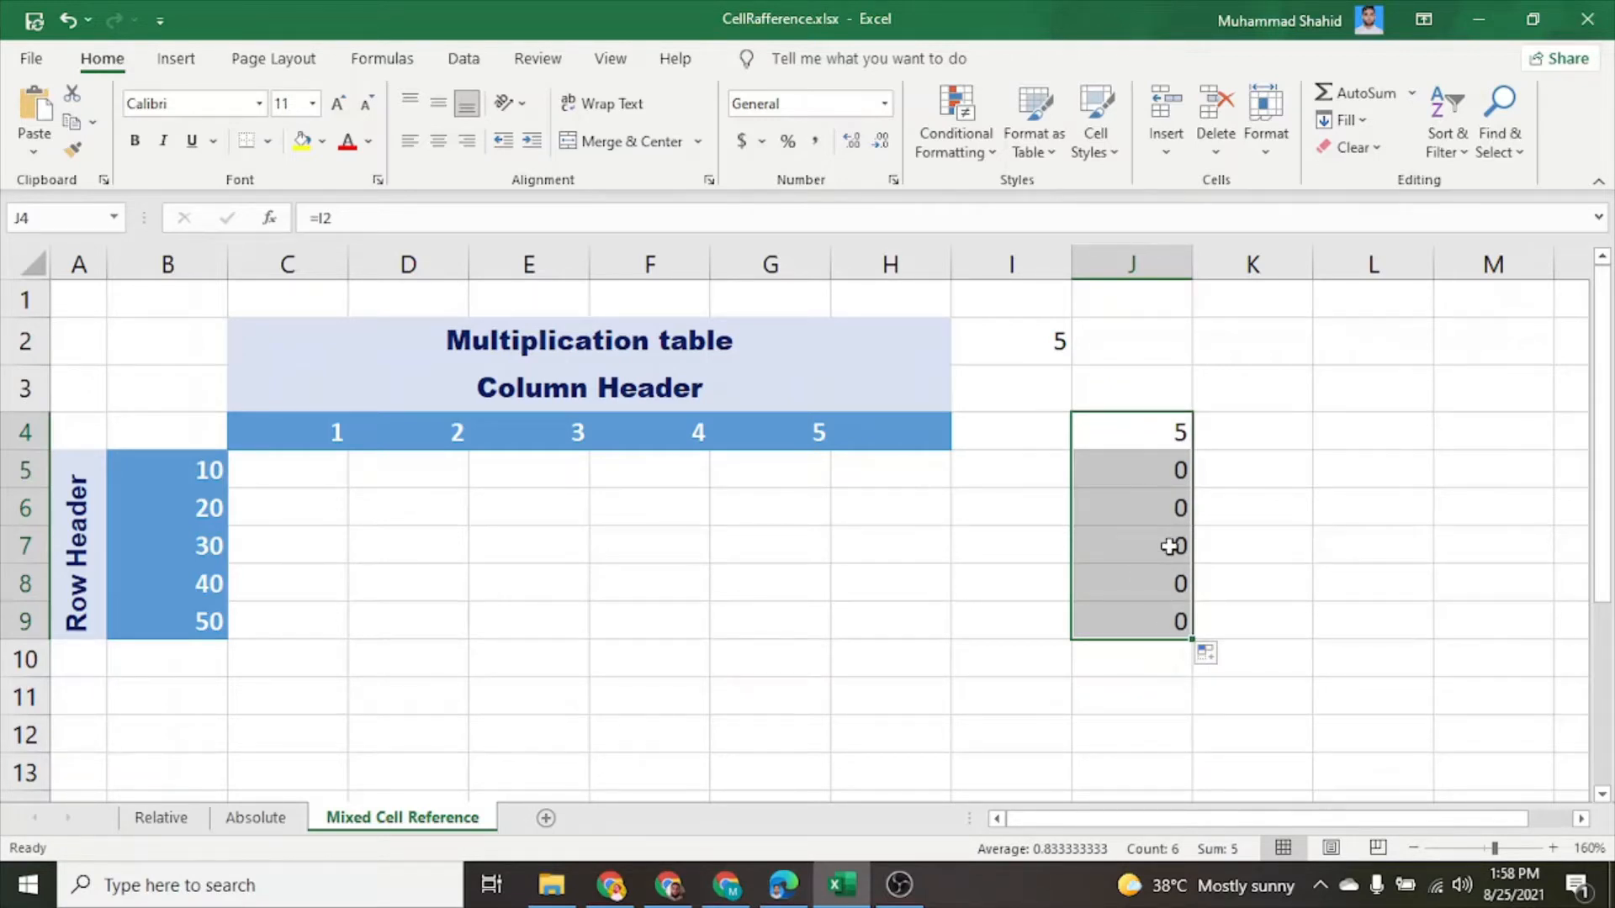
pyautogui.click(1173, 502)
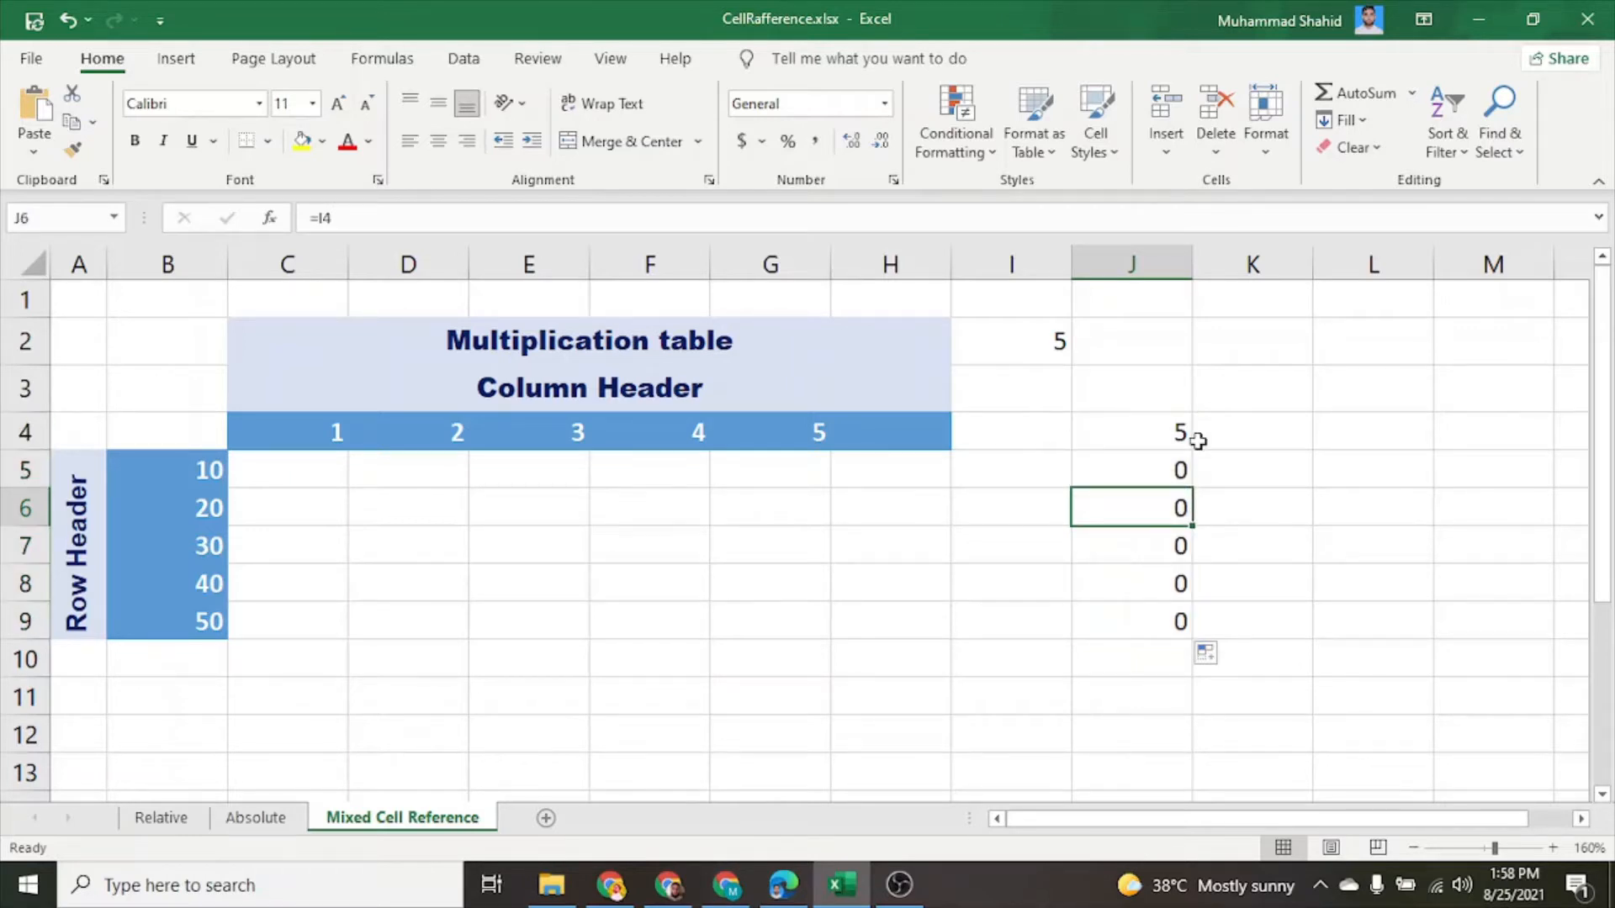
pyautogui.click(1167, 436)
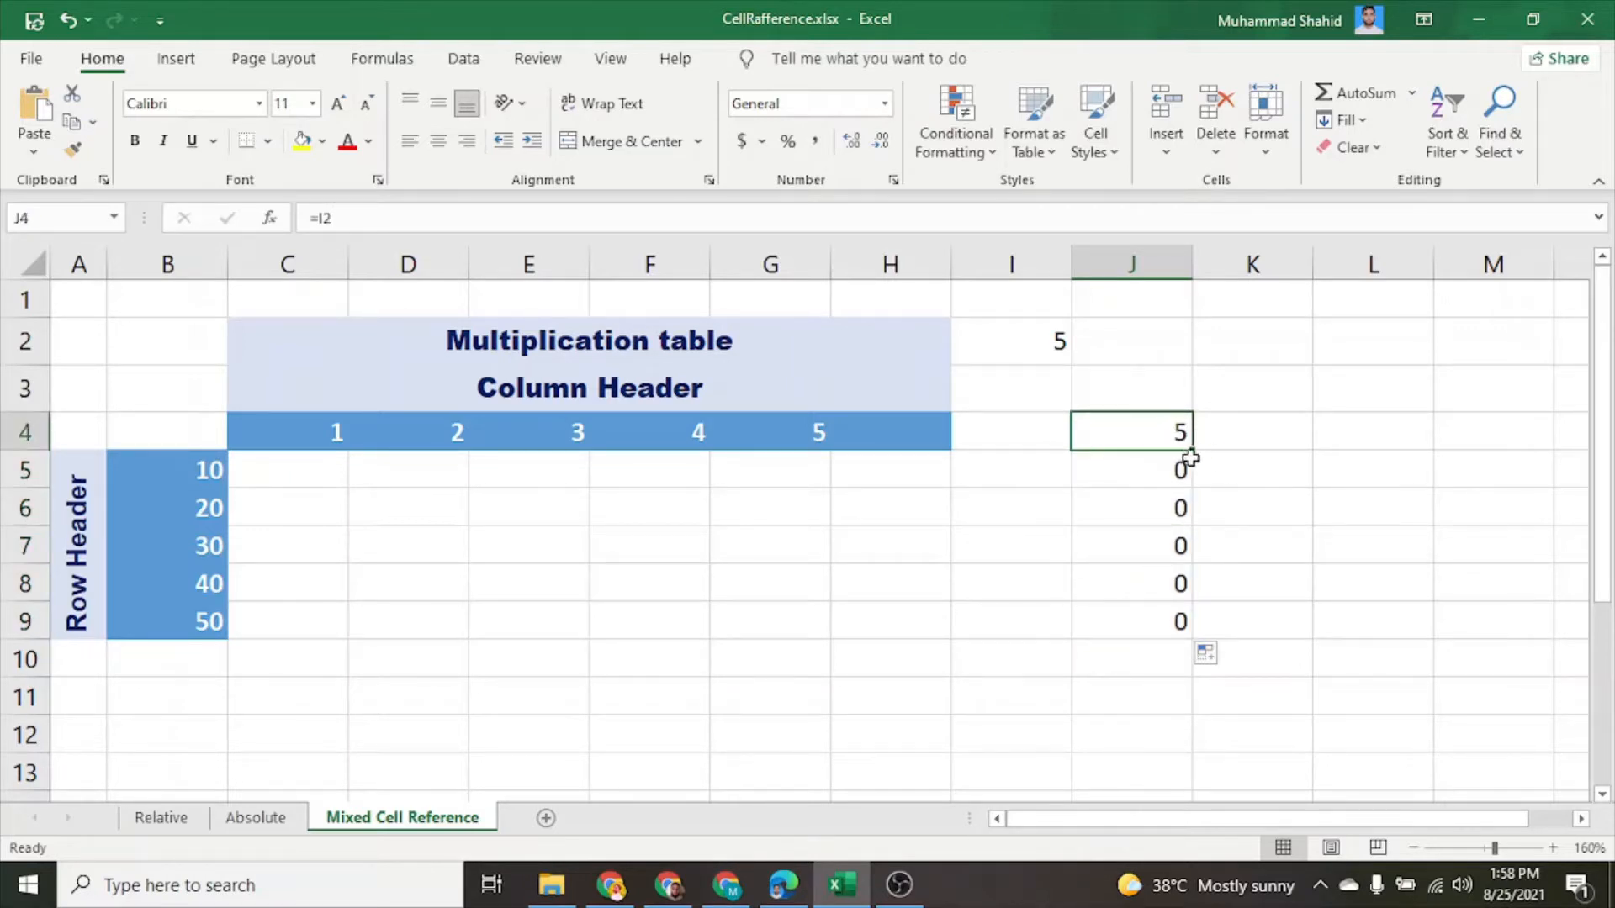
pyautogui.moveTo(1190, 451); pyautogui.dragTo(1486, 438)
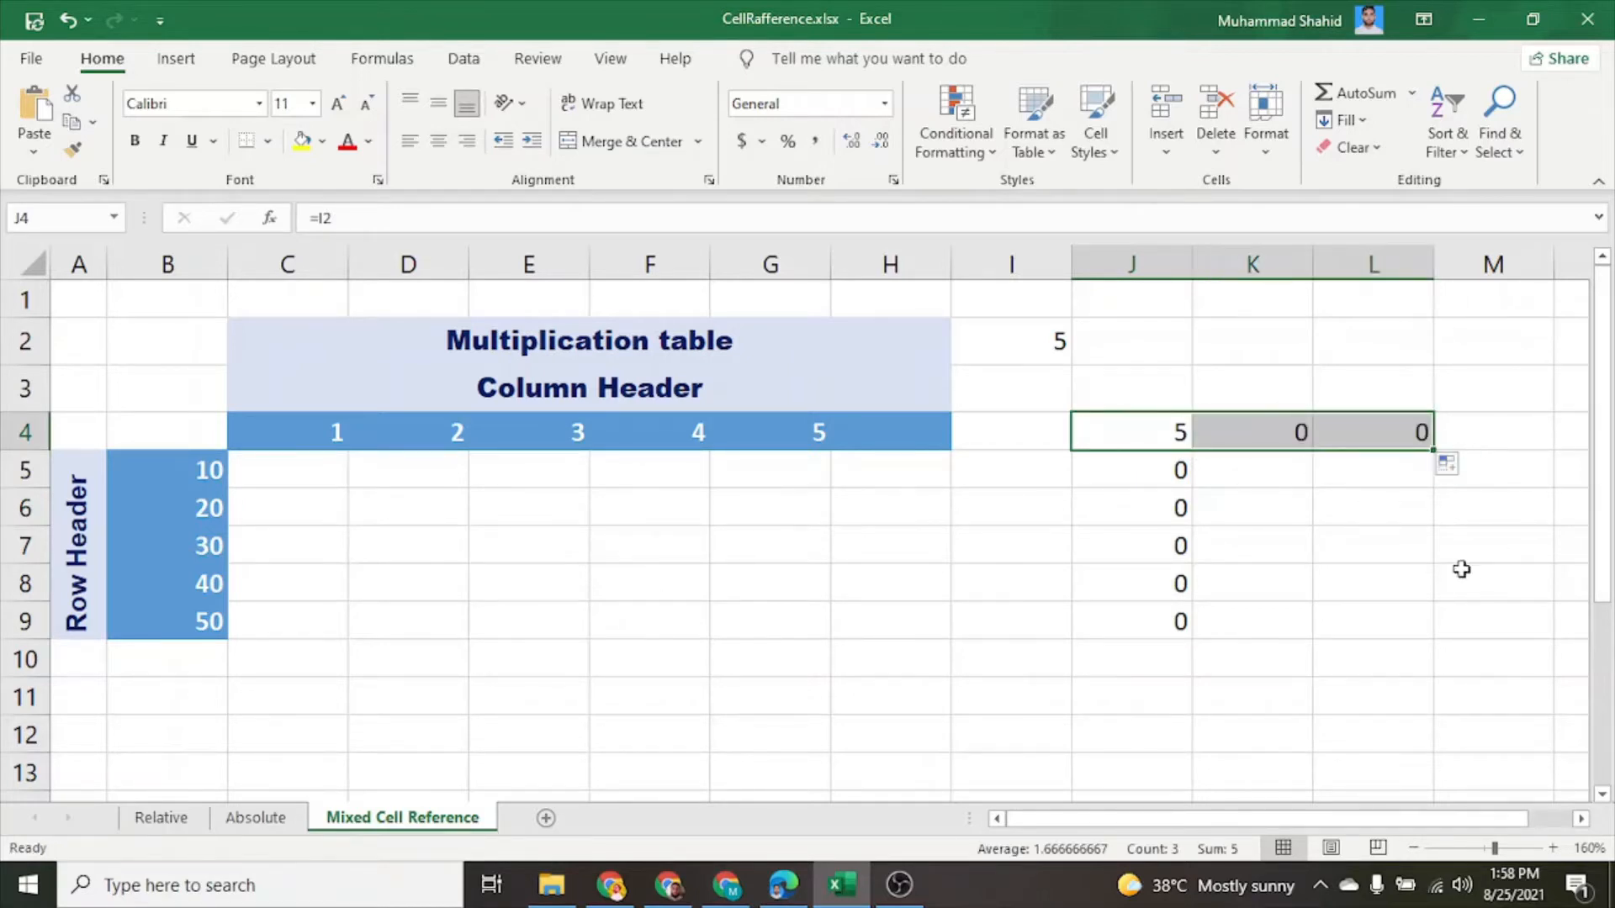
pyautogui.click(1344, 581)
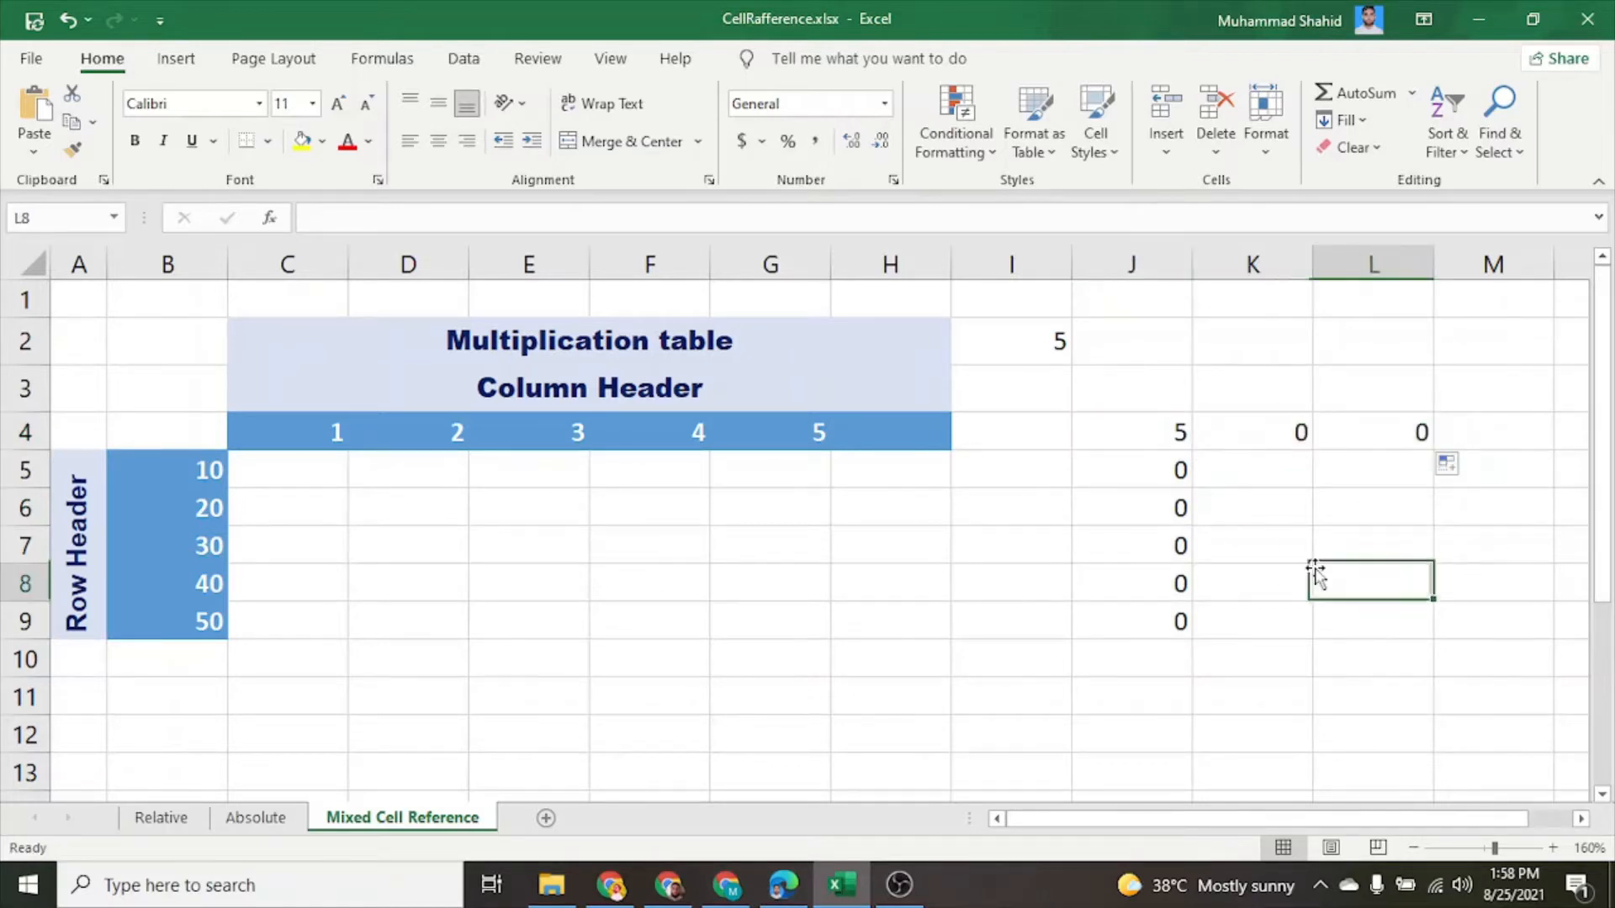
# - Display the sheet's formulas instead of their results and bring columns I to L into view
pyautogui.click(1167, 433)
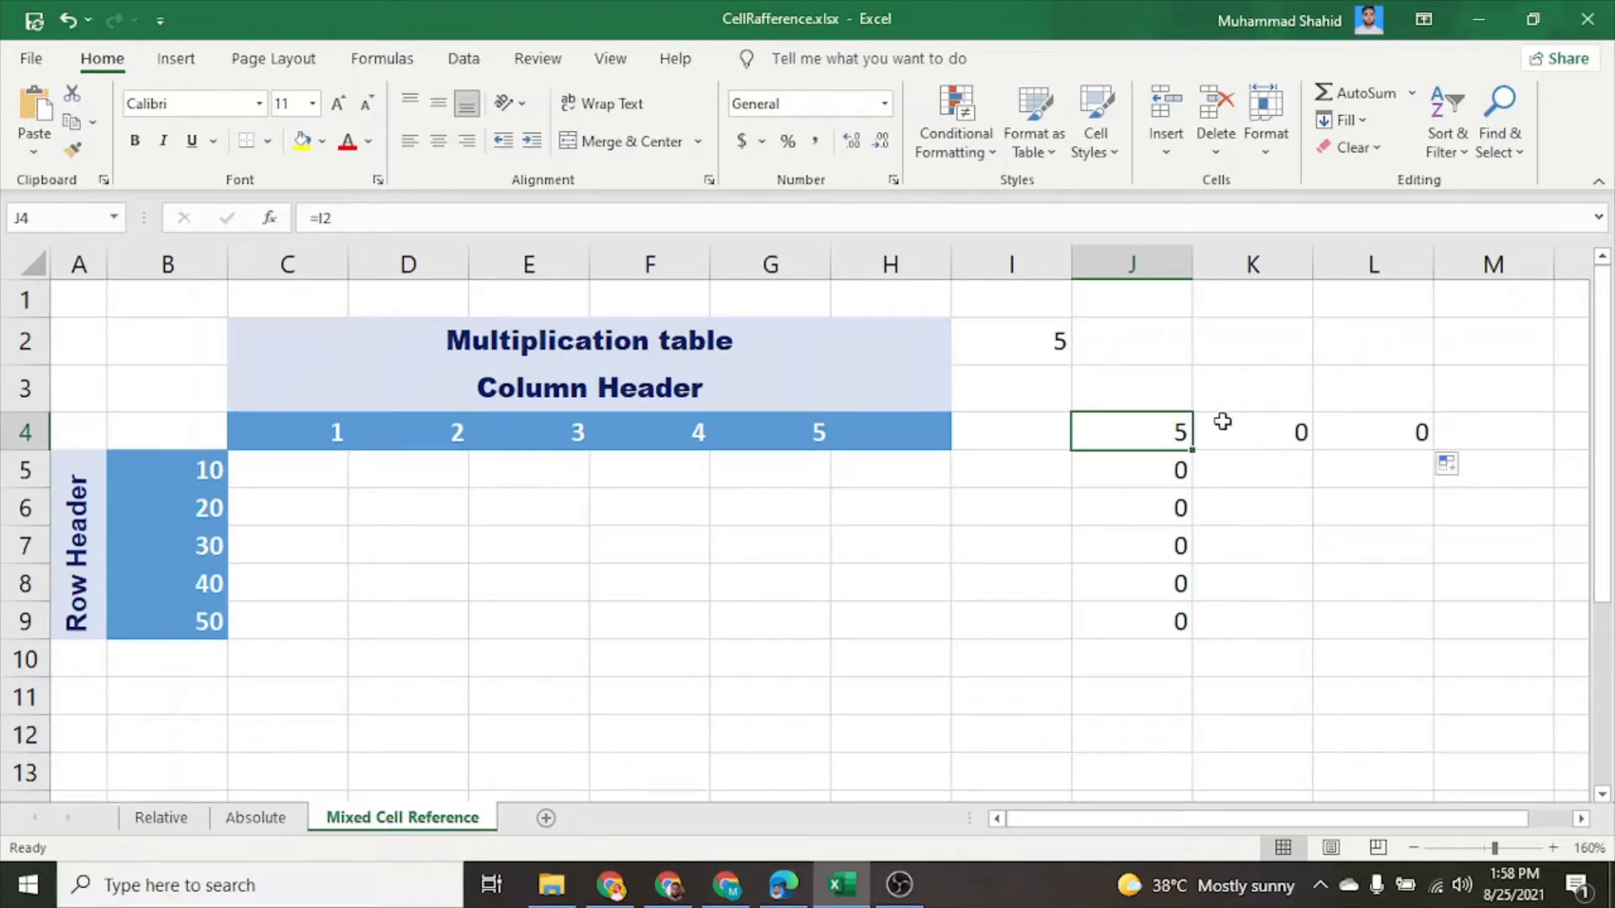
pyautogui.click(1303, 433)
pyautogui.click(1424, 432)
pyautogui.moveTo(1182, 465); pyautogui.dragTo(1179, 660)
pyautogui.click(1177, 429)
pyautogui.hotkey('ctrl', '`')
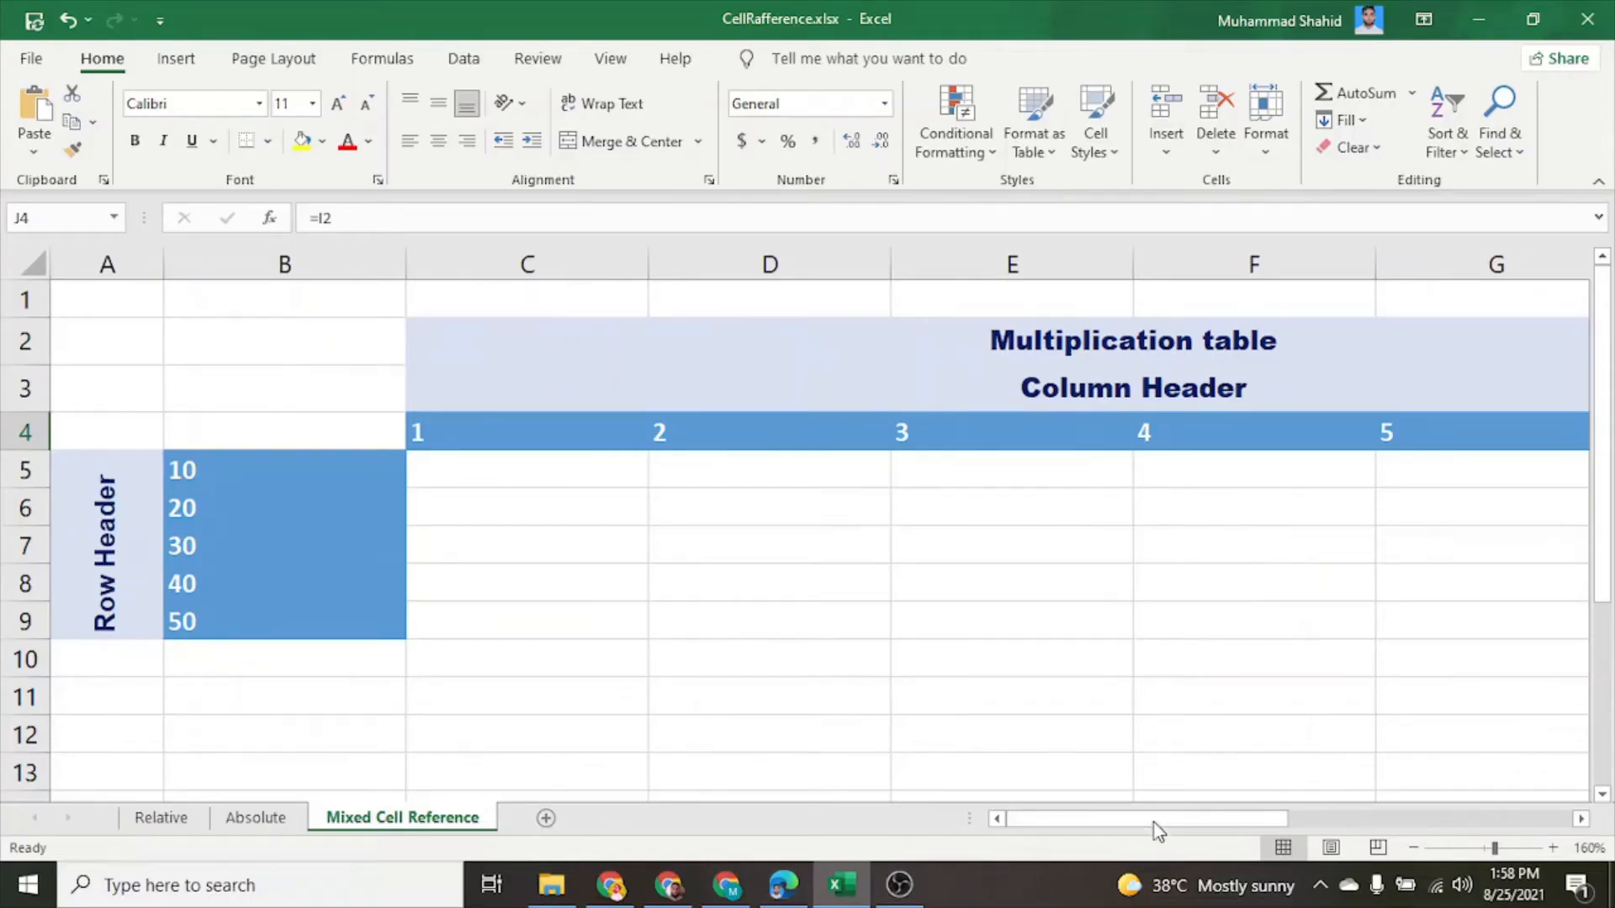
pyautogui.moveTo(1154, 816); pyautogui.dragTo(1490, 839)
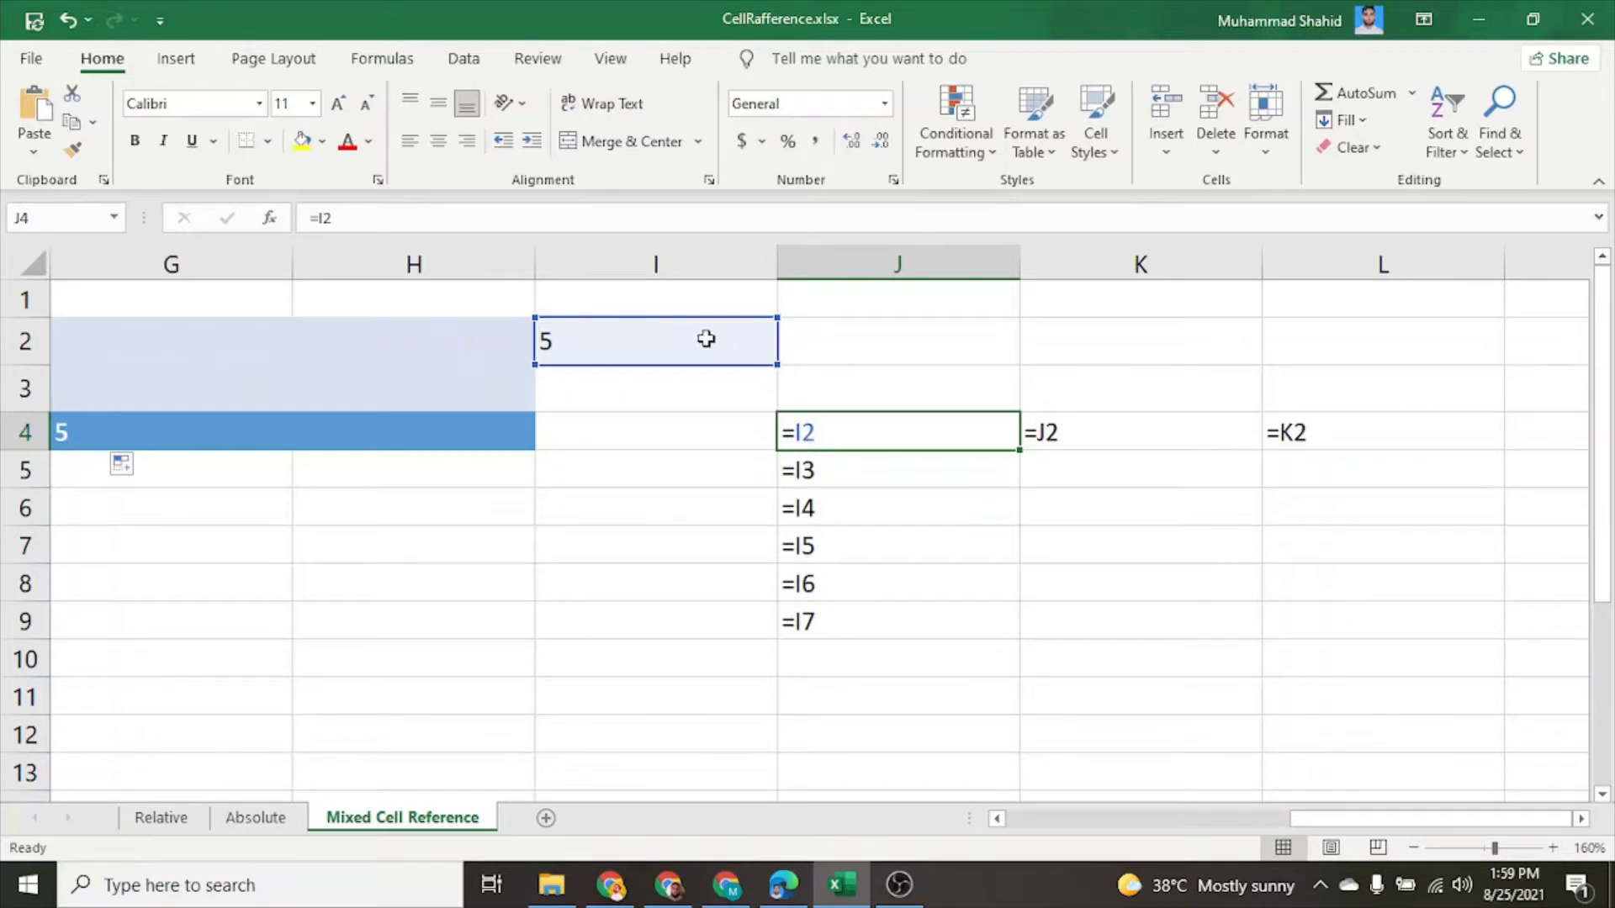
# - Examine which cells the copied formulas in J4:J9 and K4:L4 refer to
pyautogui.click(875, 470)
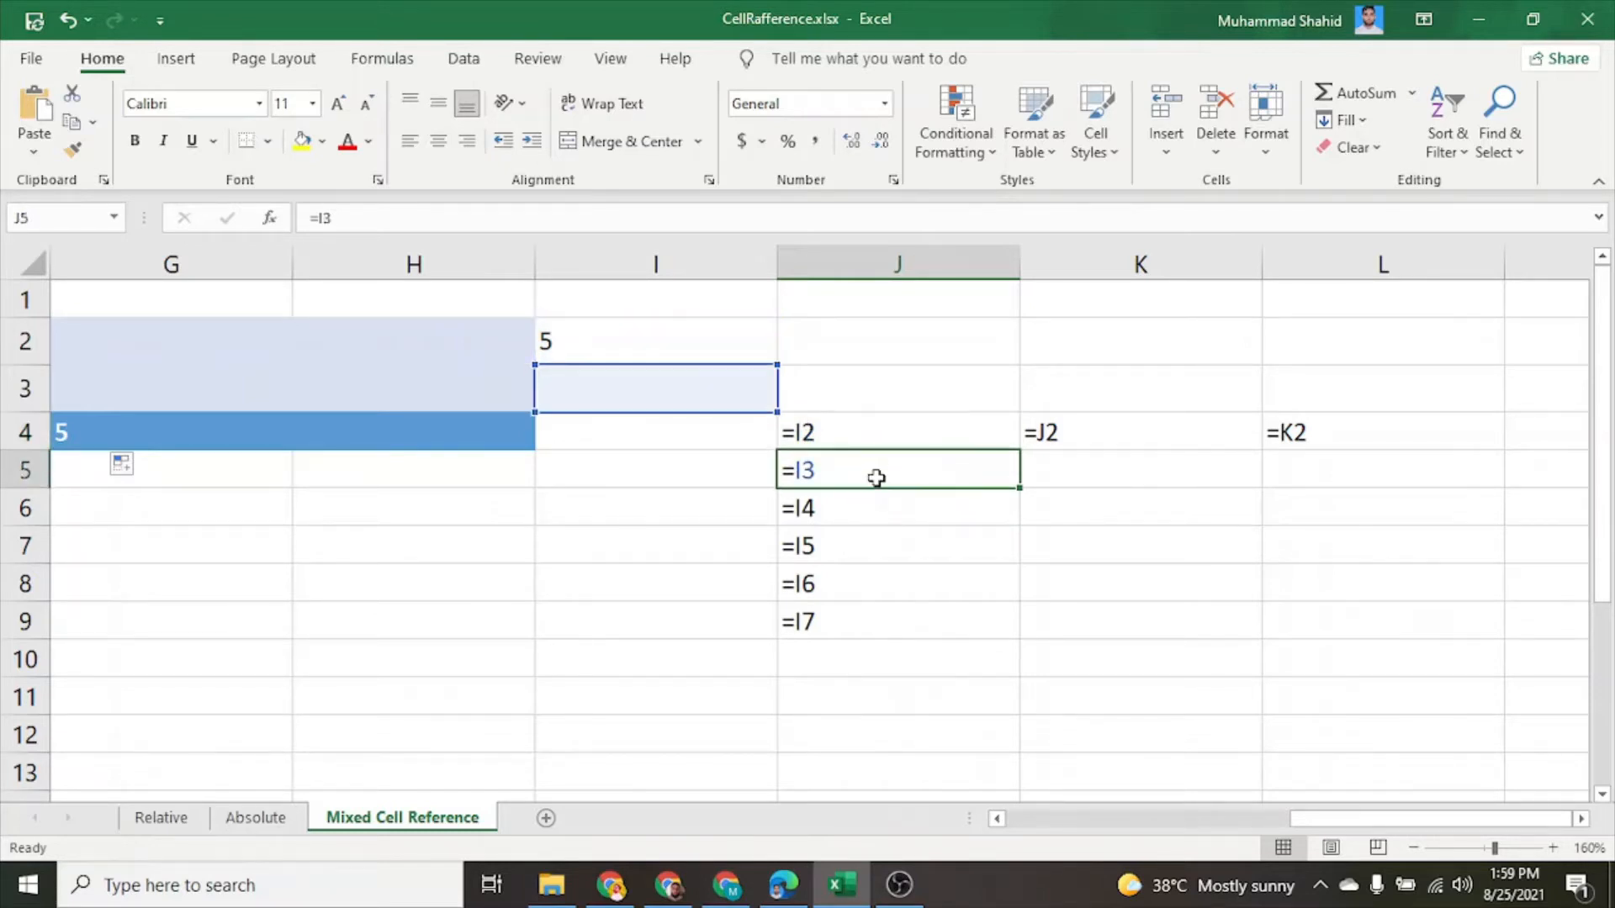
pyautogui.click(812, 508)
pyautogui.click(812, 547)
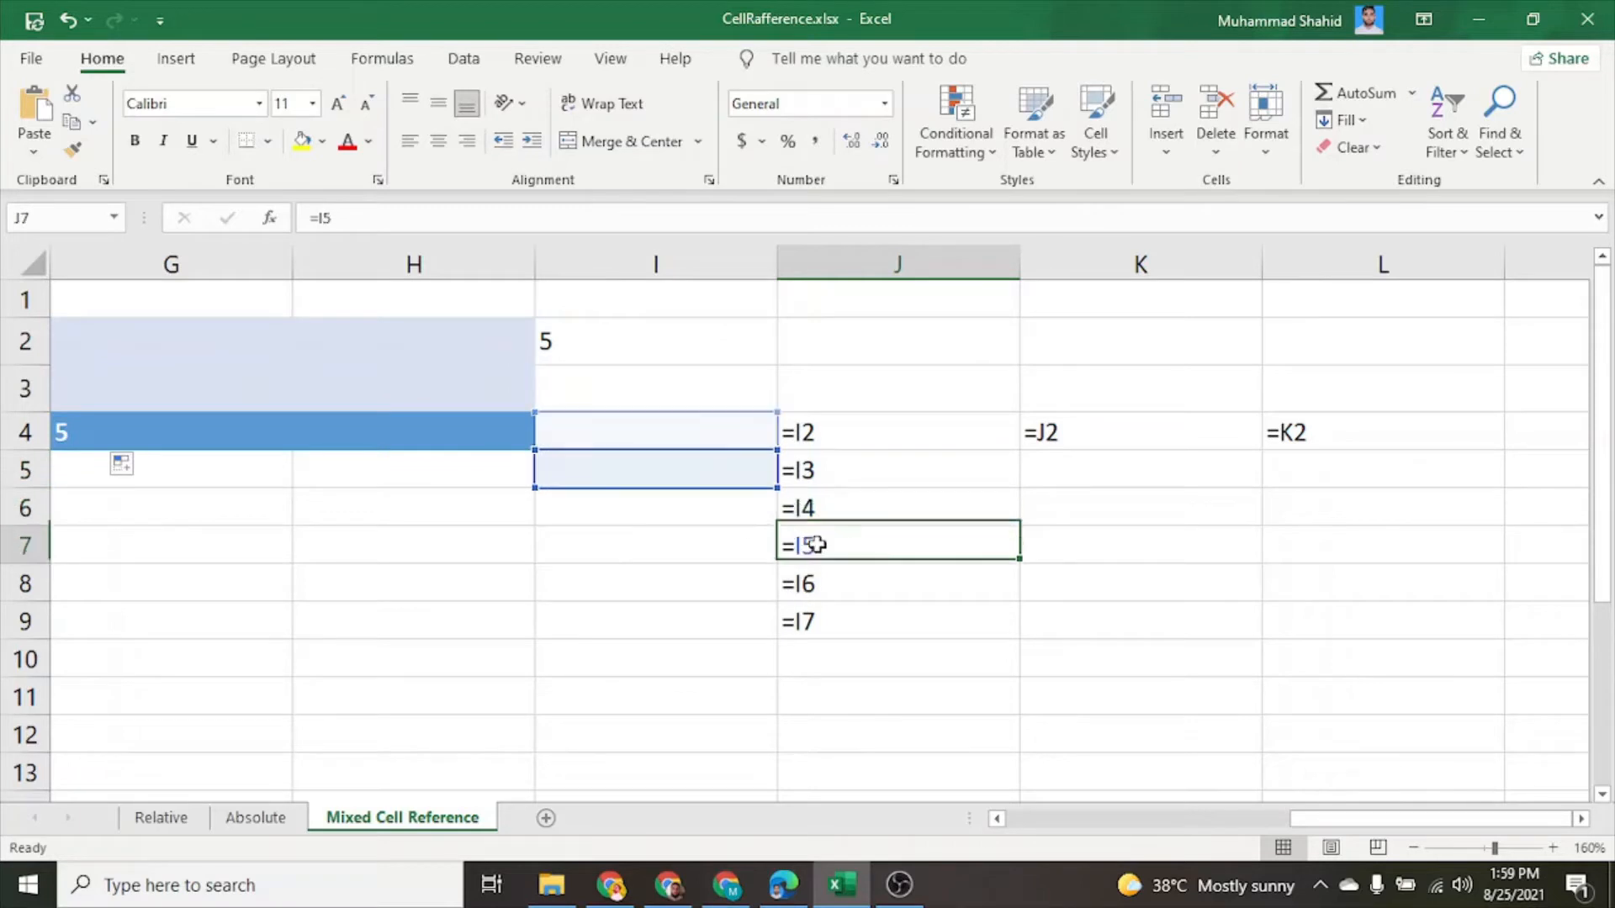
pyautogui.click(815, 584)
pyautogui.click(829, 619)
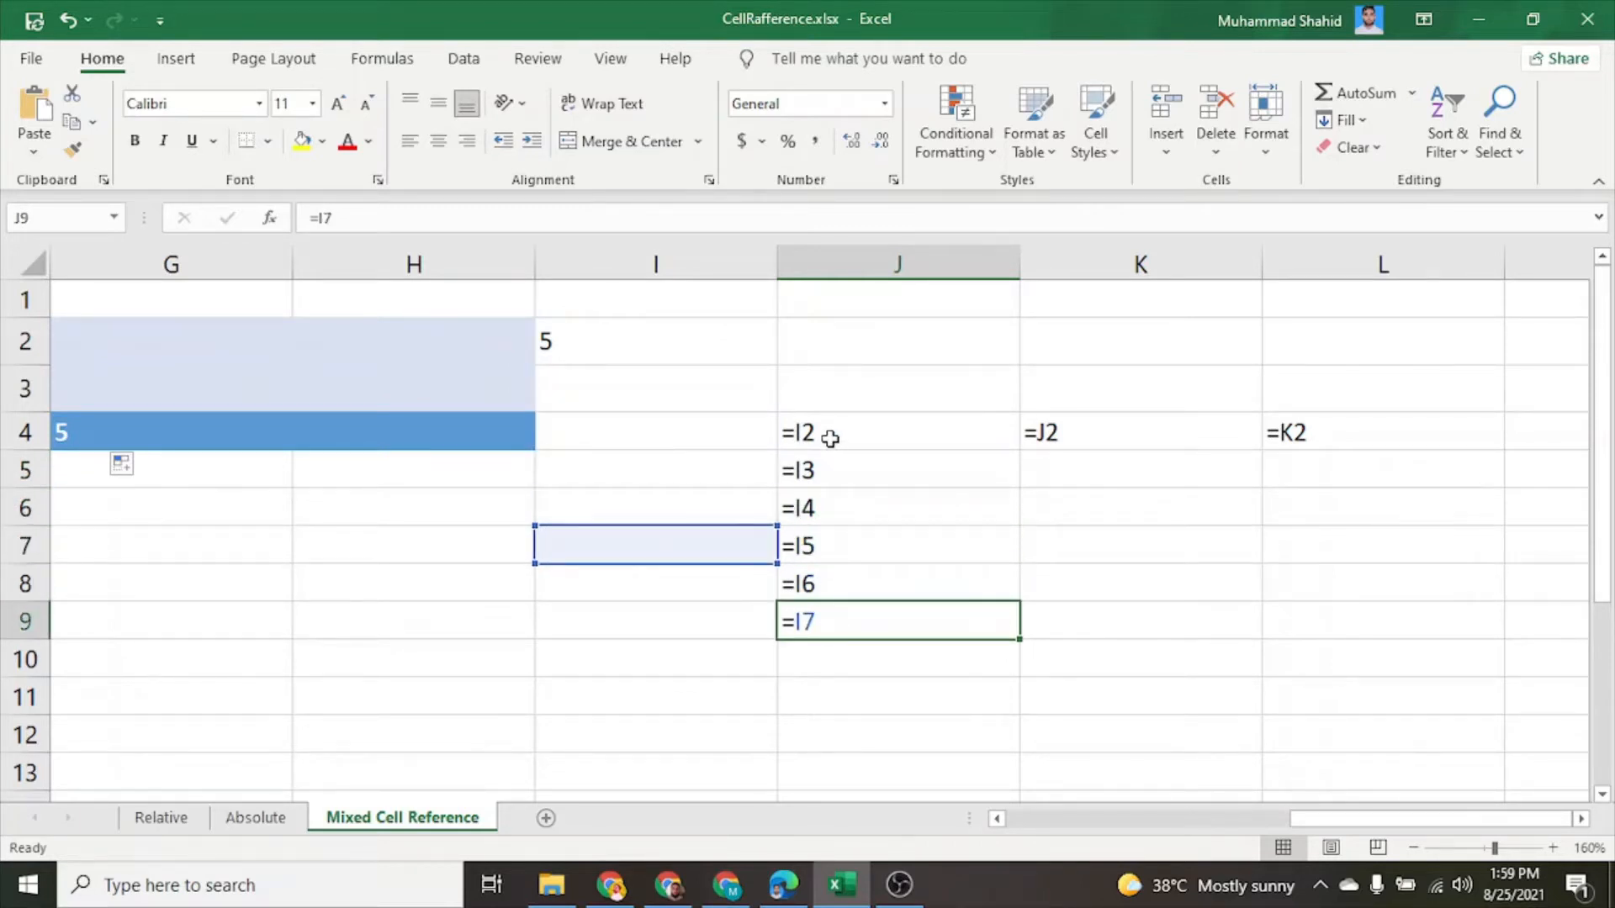
pyautogui.click(830, 438)
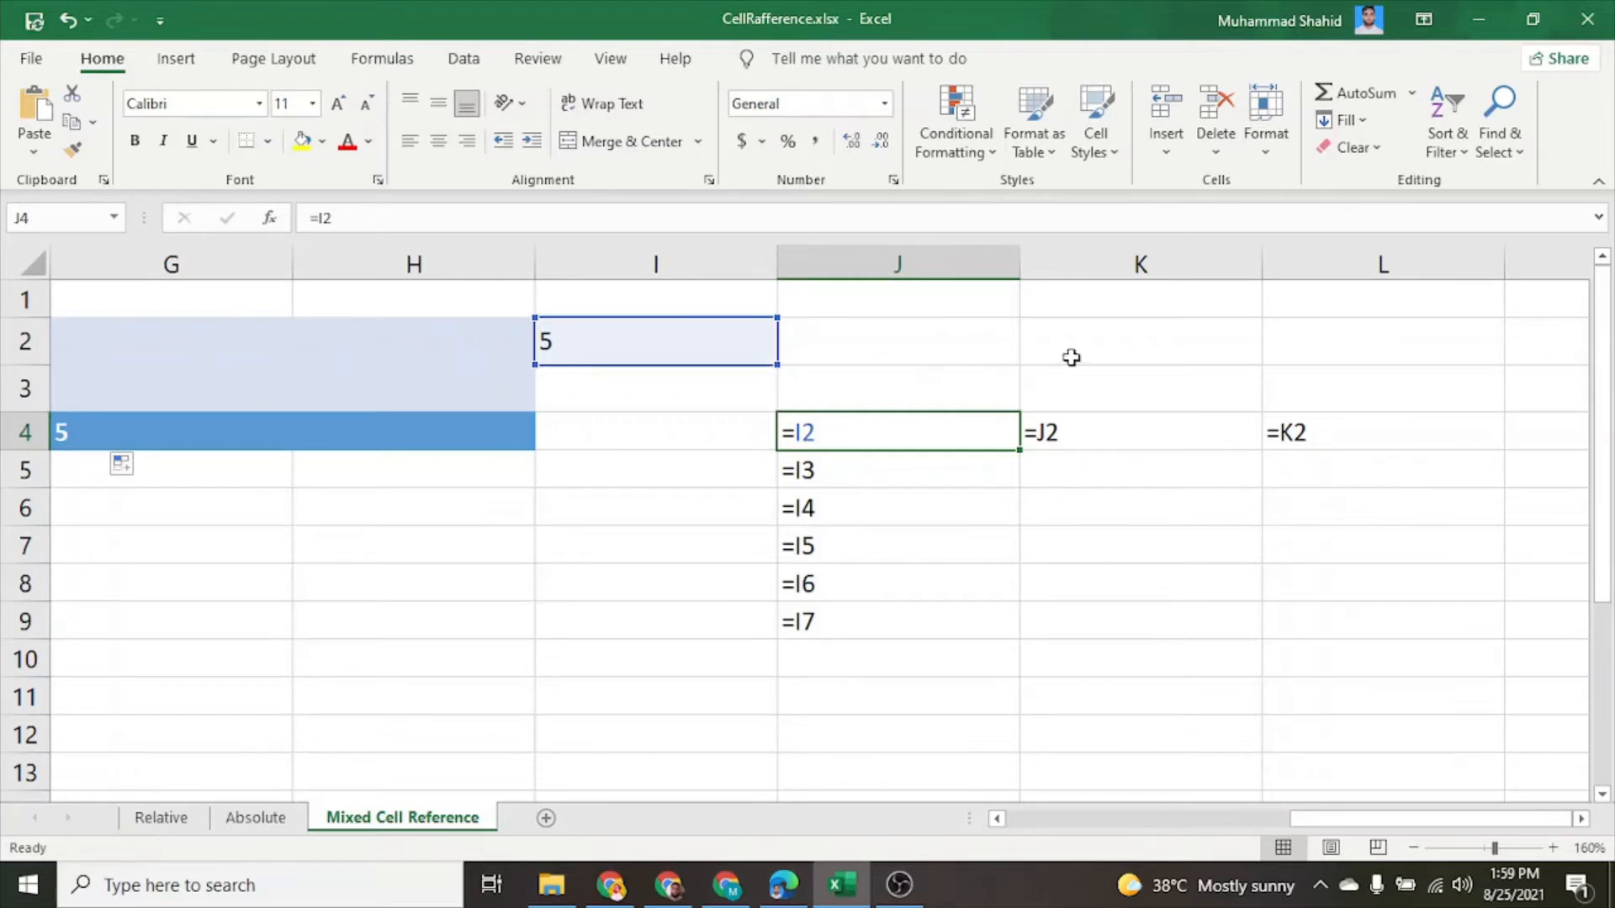
pyautogui.click(1089, 427)
pyautogui.click(1293, 425)
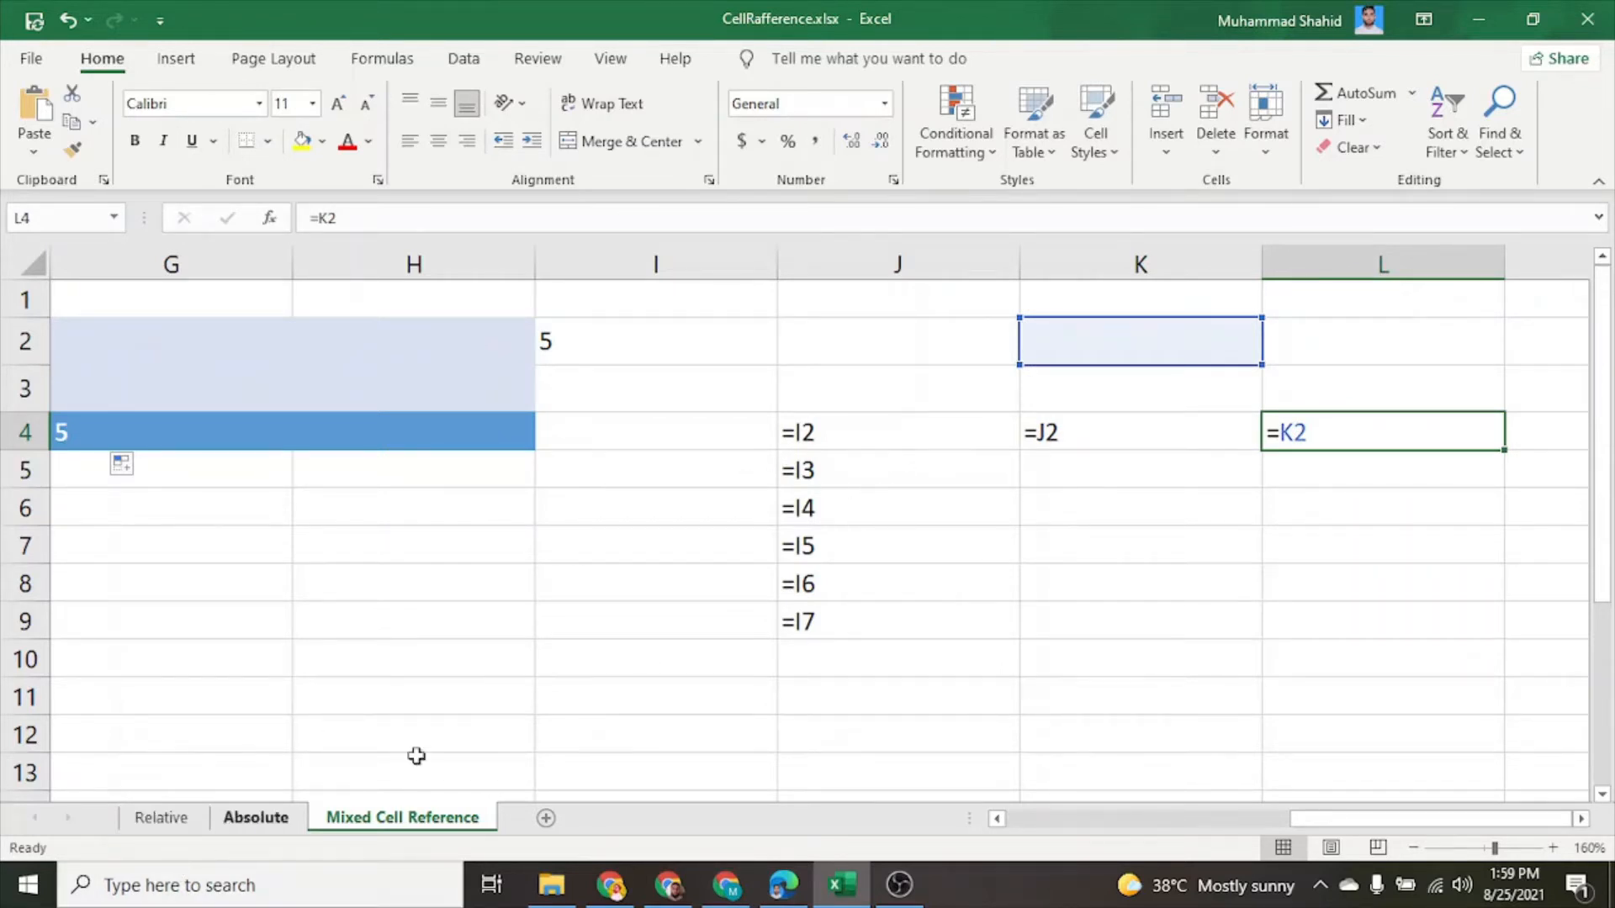
# - Compare how the relative reference in J4 shifts down column J and across row 4 to K4 and L4
pyautogui.click(861, 438)
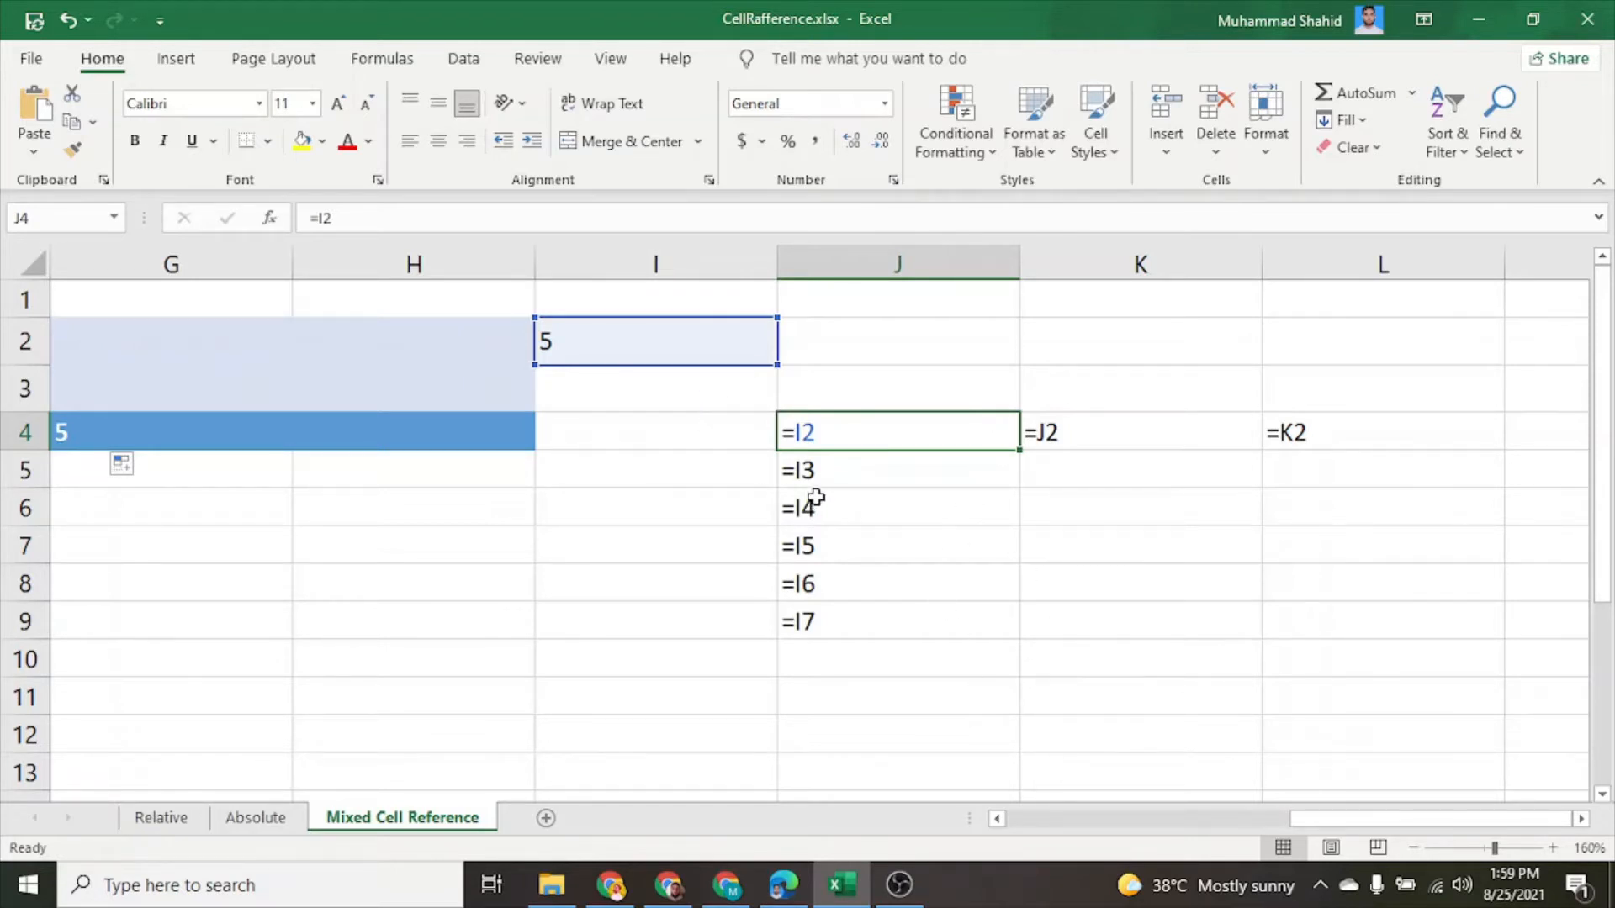
pyautogui.click(821, 468)
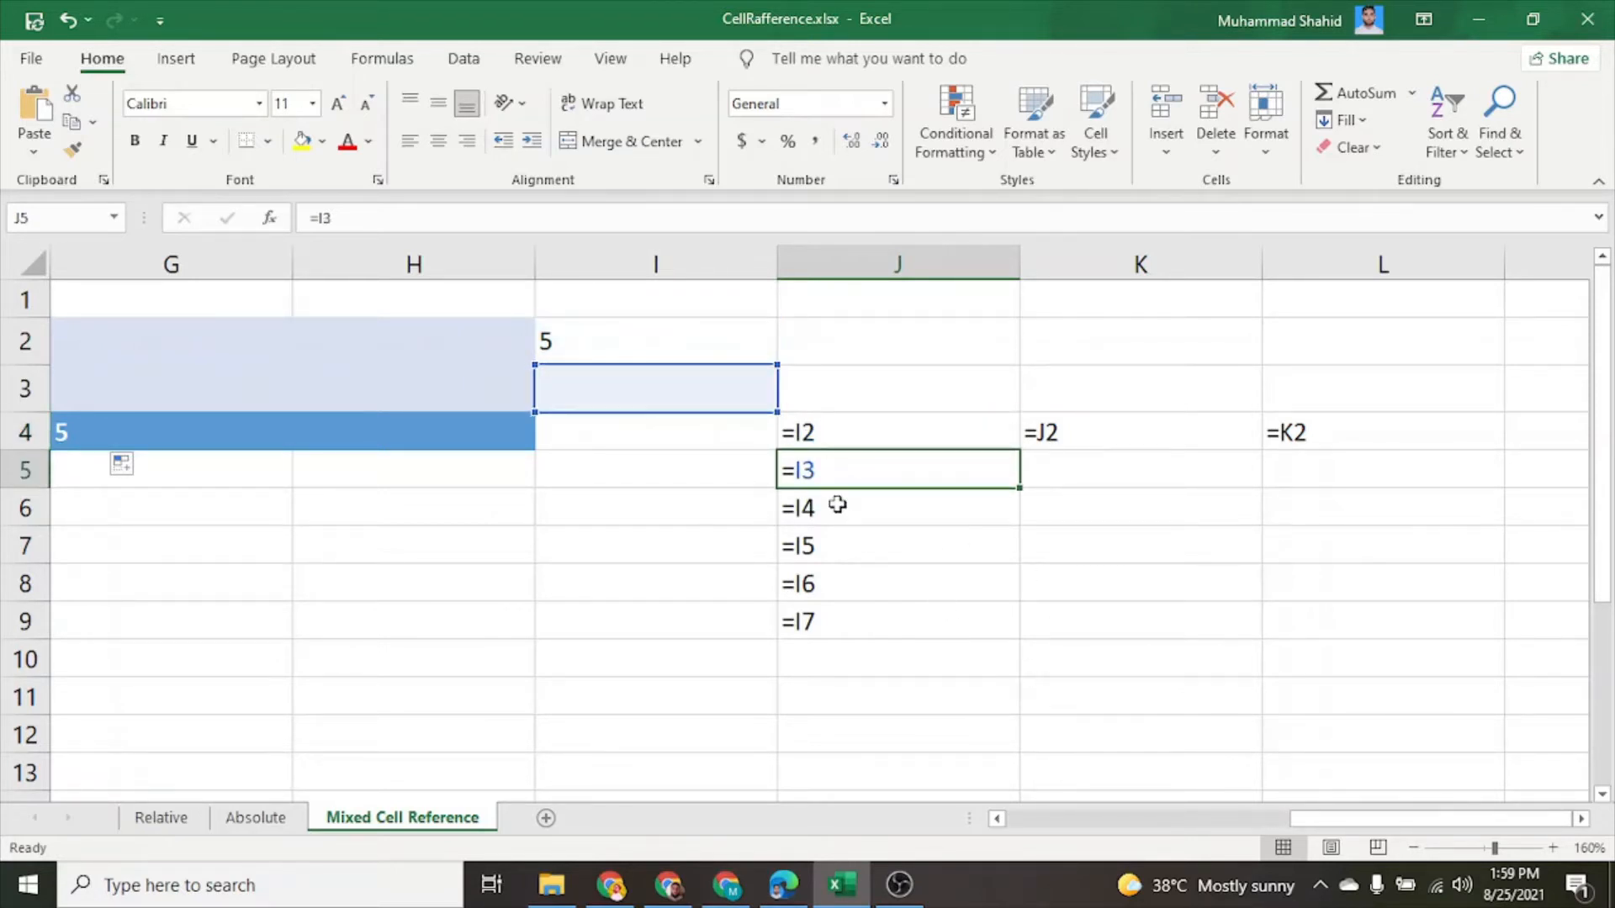
pyautogui.click(836, 505)
pyautogui.click(809, 548)
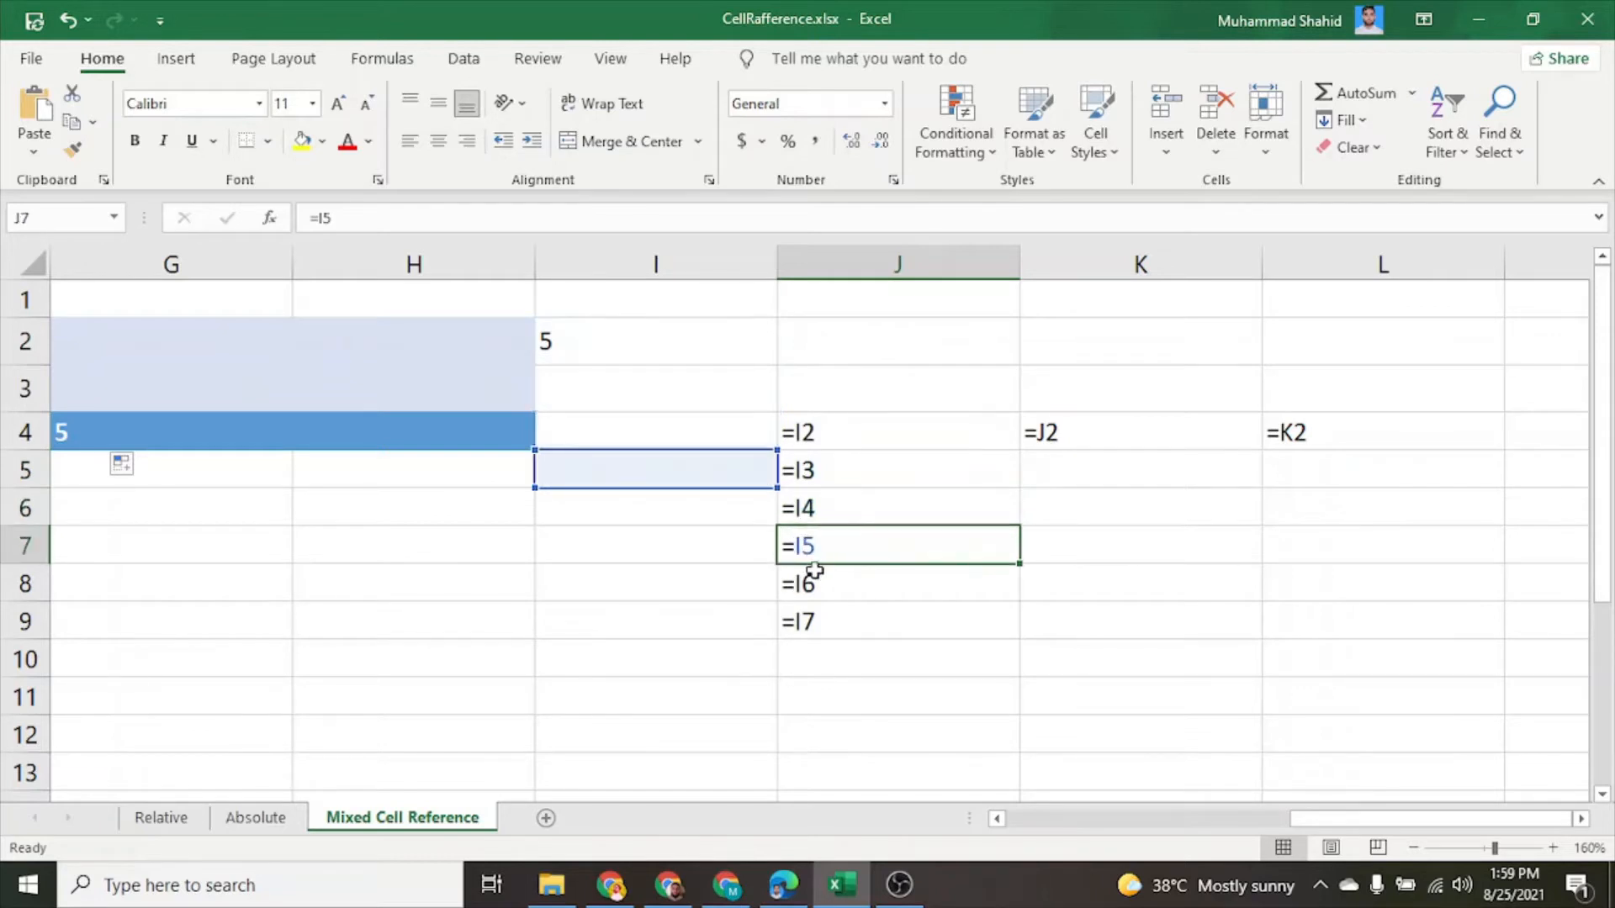
pyautogui.click(862, 443)
pyautogui.click(1061, 428)
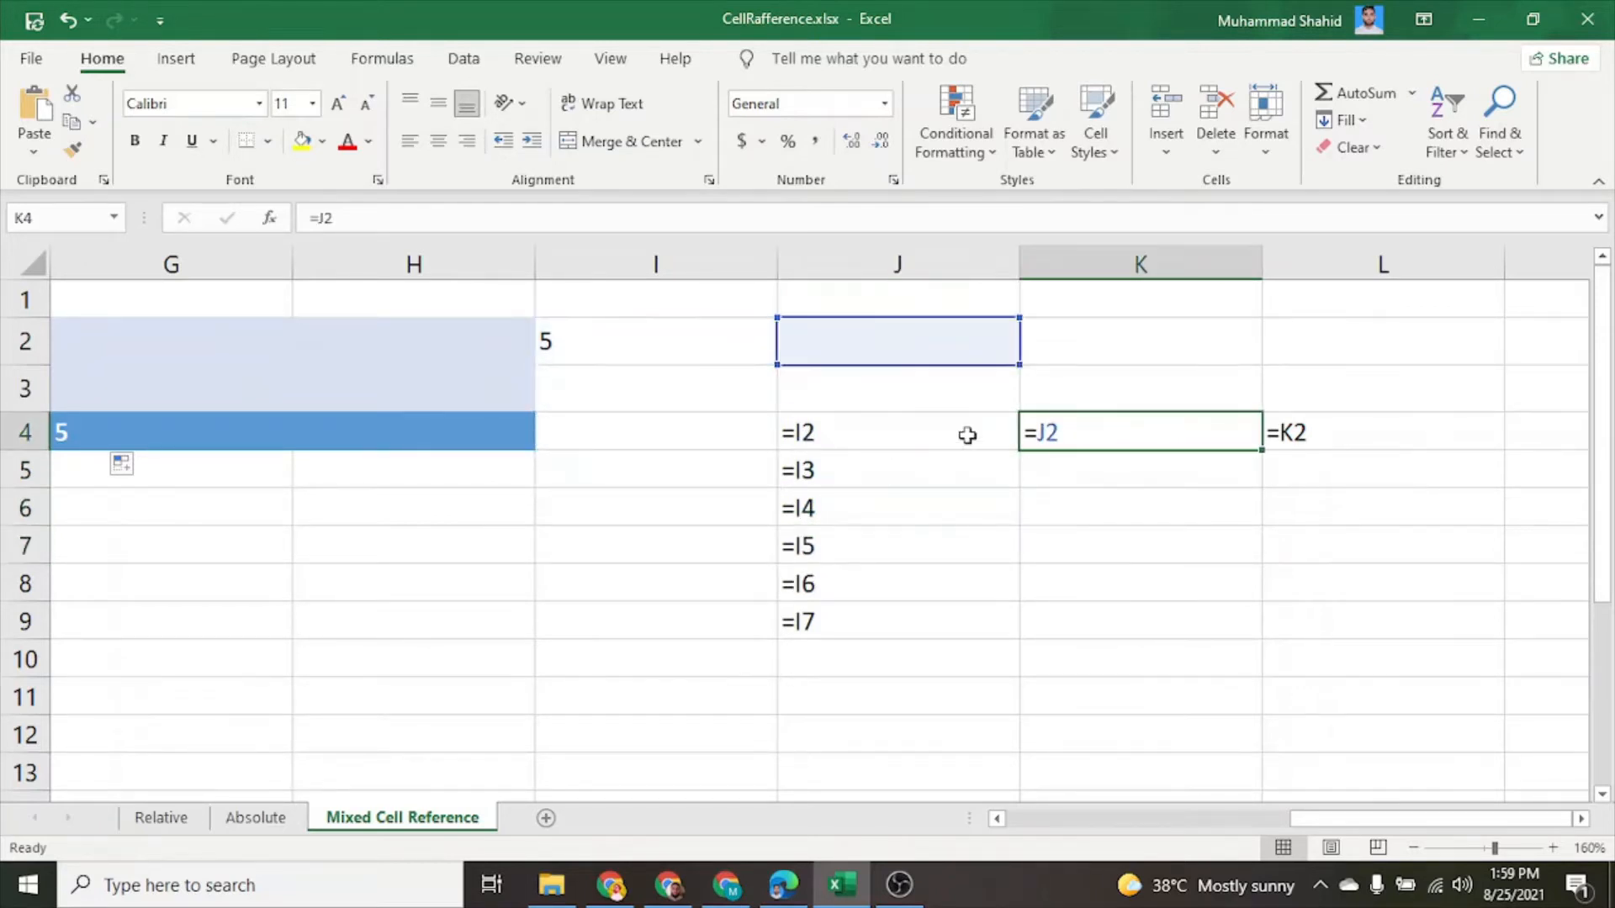
pyautogui.click(1329, 434)
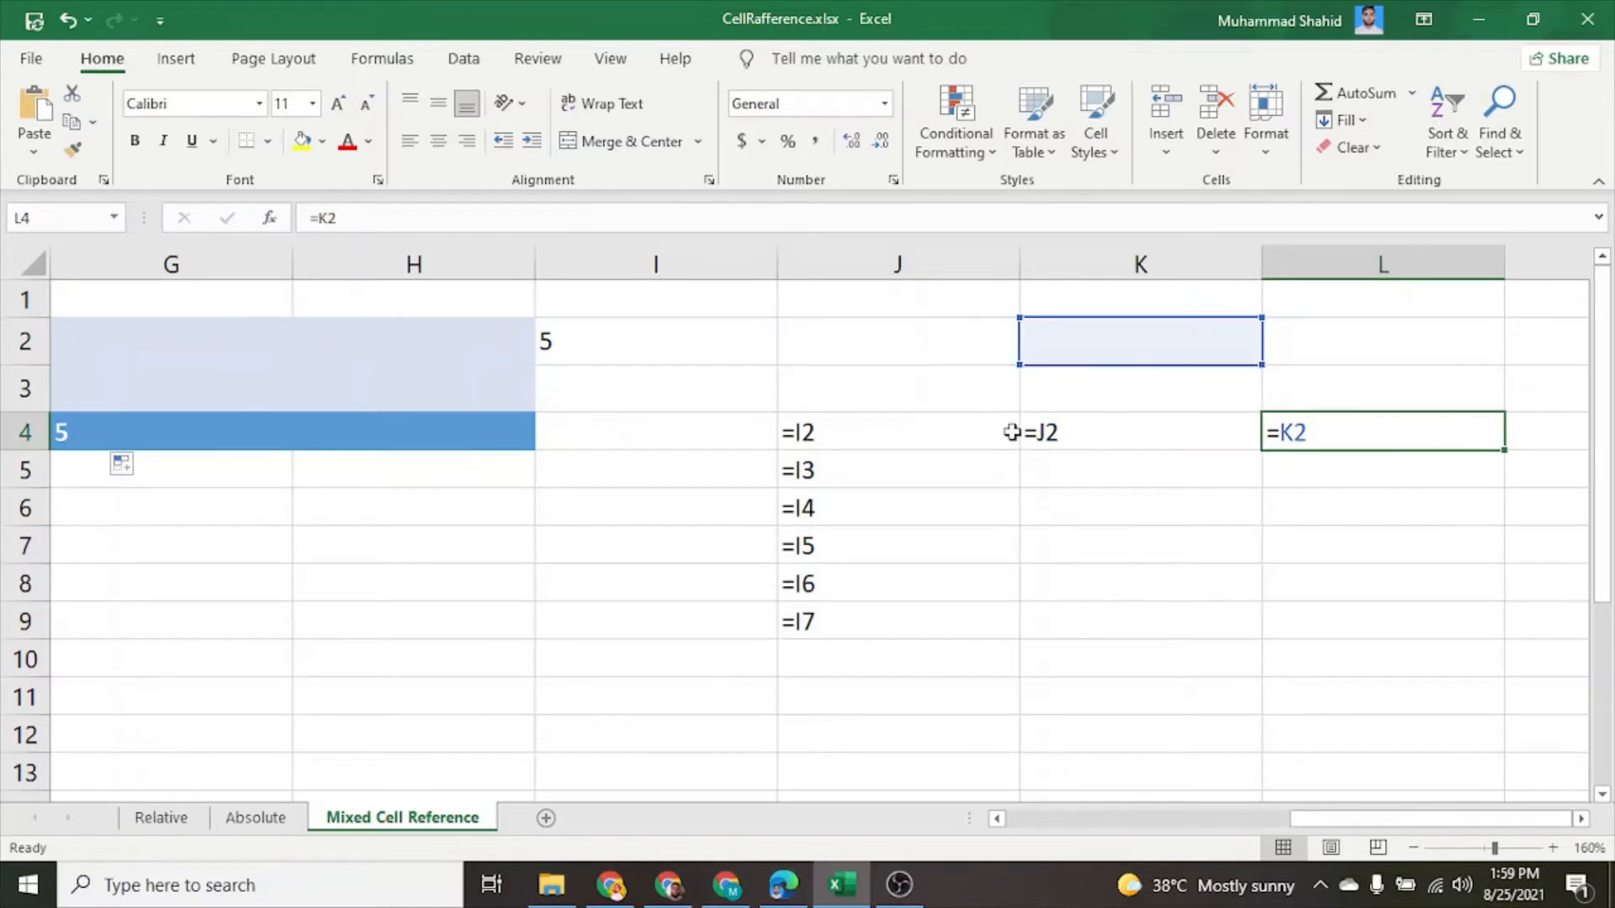
pyautogui.click(944, 443)
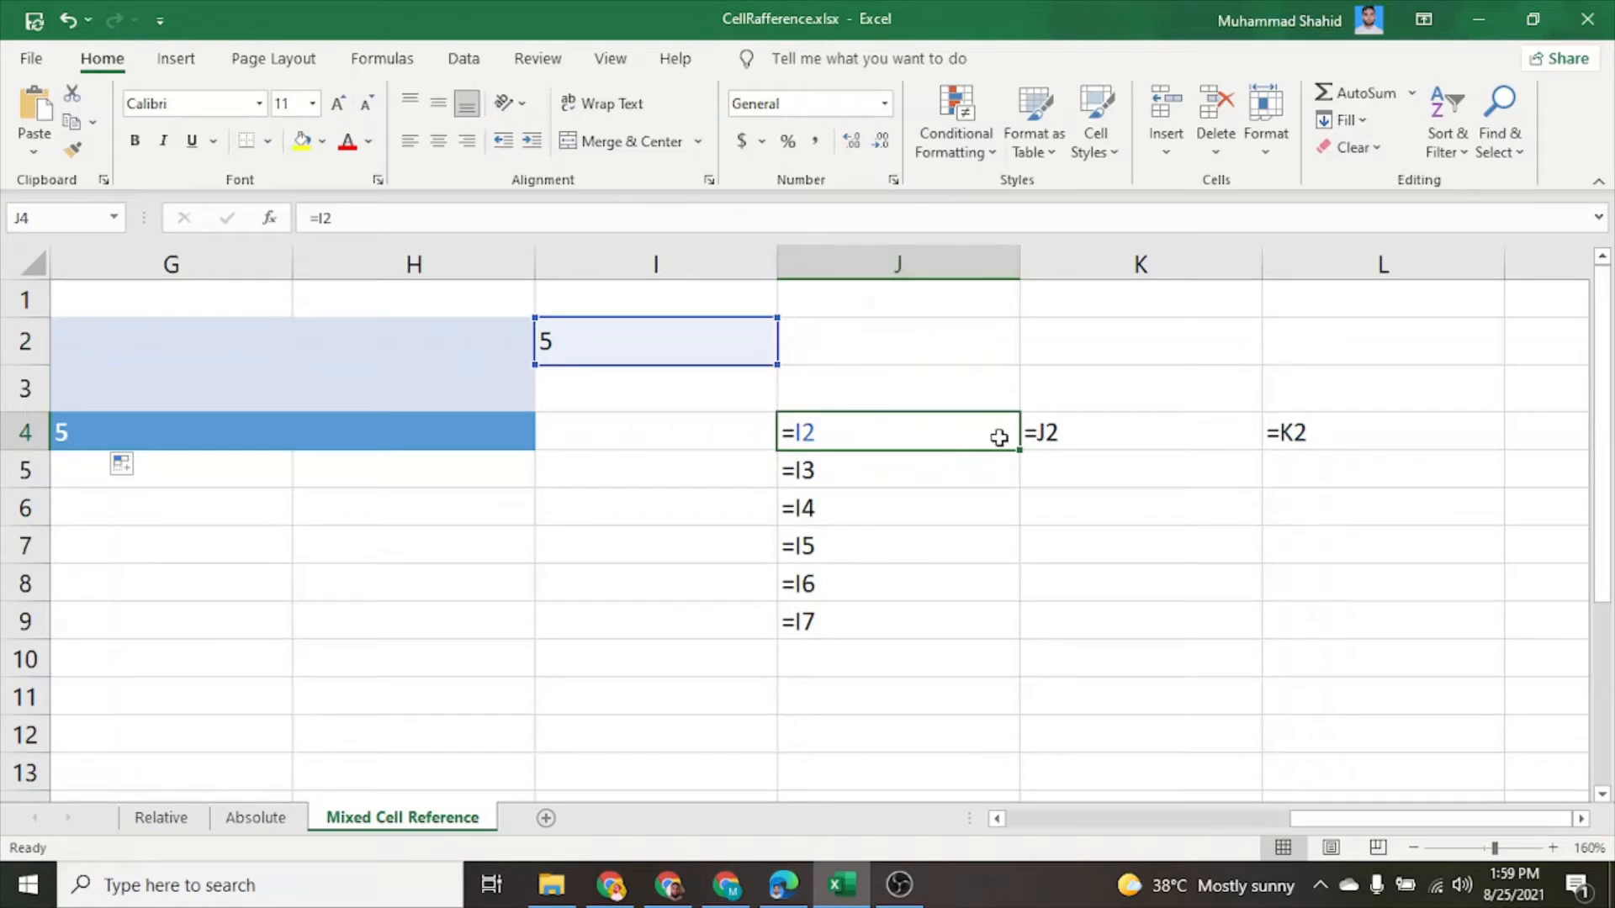
pyautogui.click(1093, 439)
pyautogui.click(1291, 446)
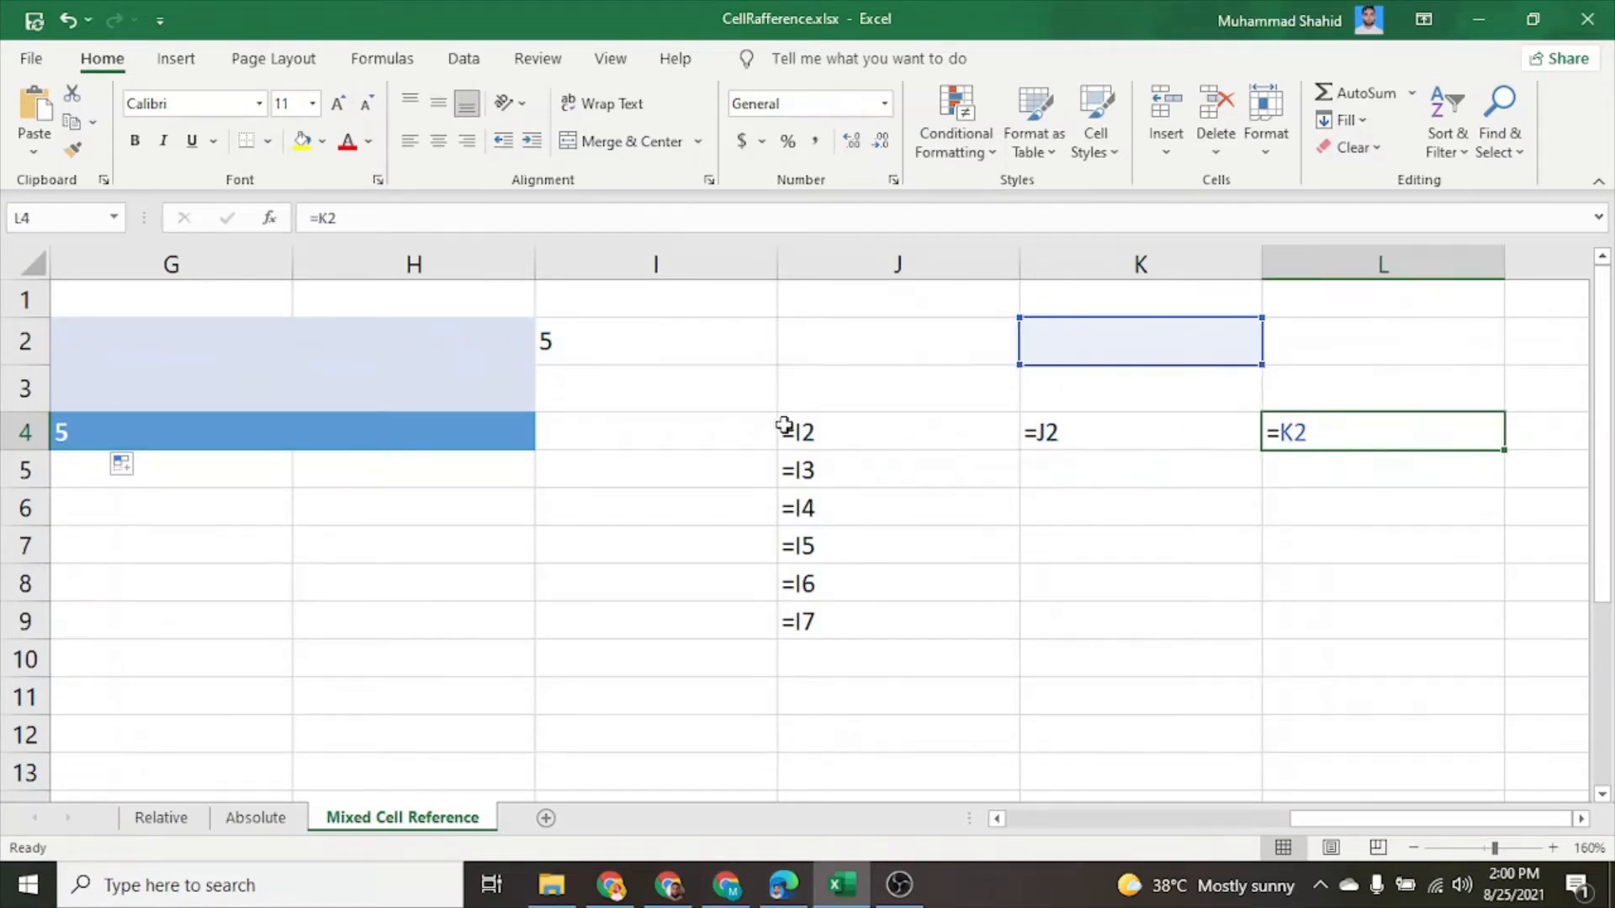
# - Change the reference in J4 to the absolute form =$I$2
pyautogui.click(812, 436)
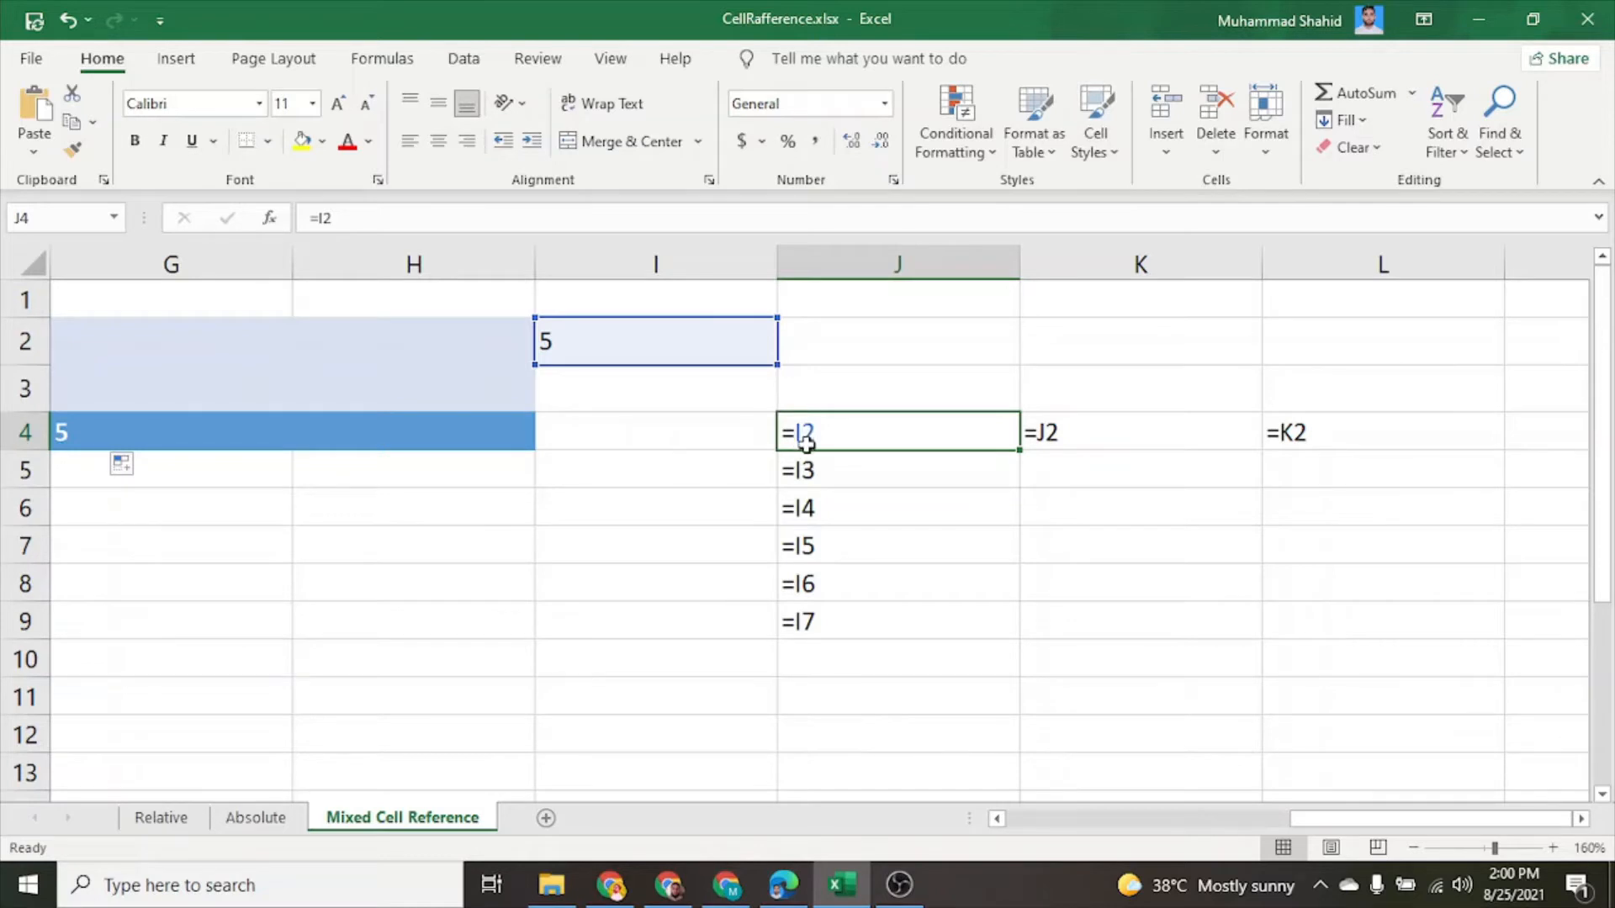
pyautogui.doubleClick(832, 440)
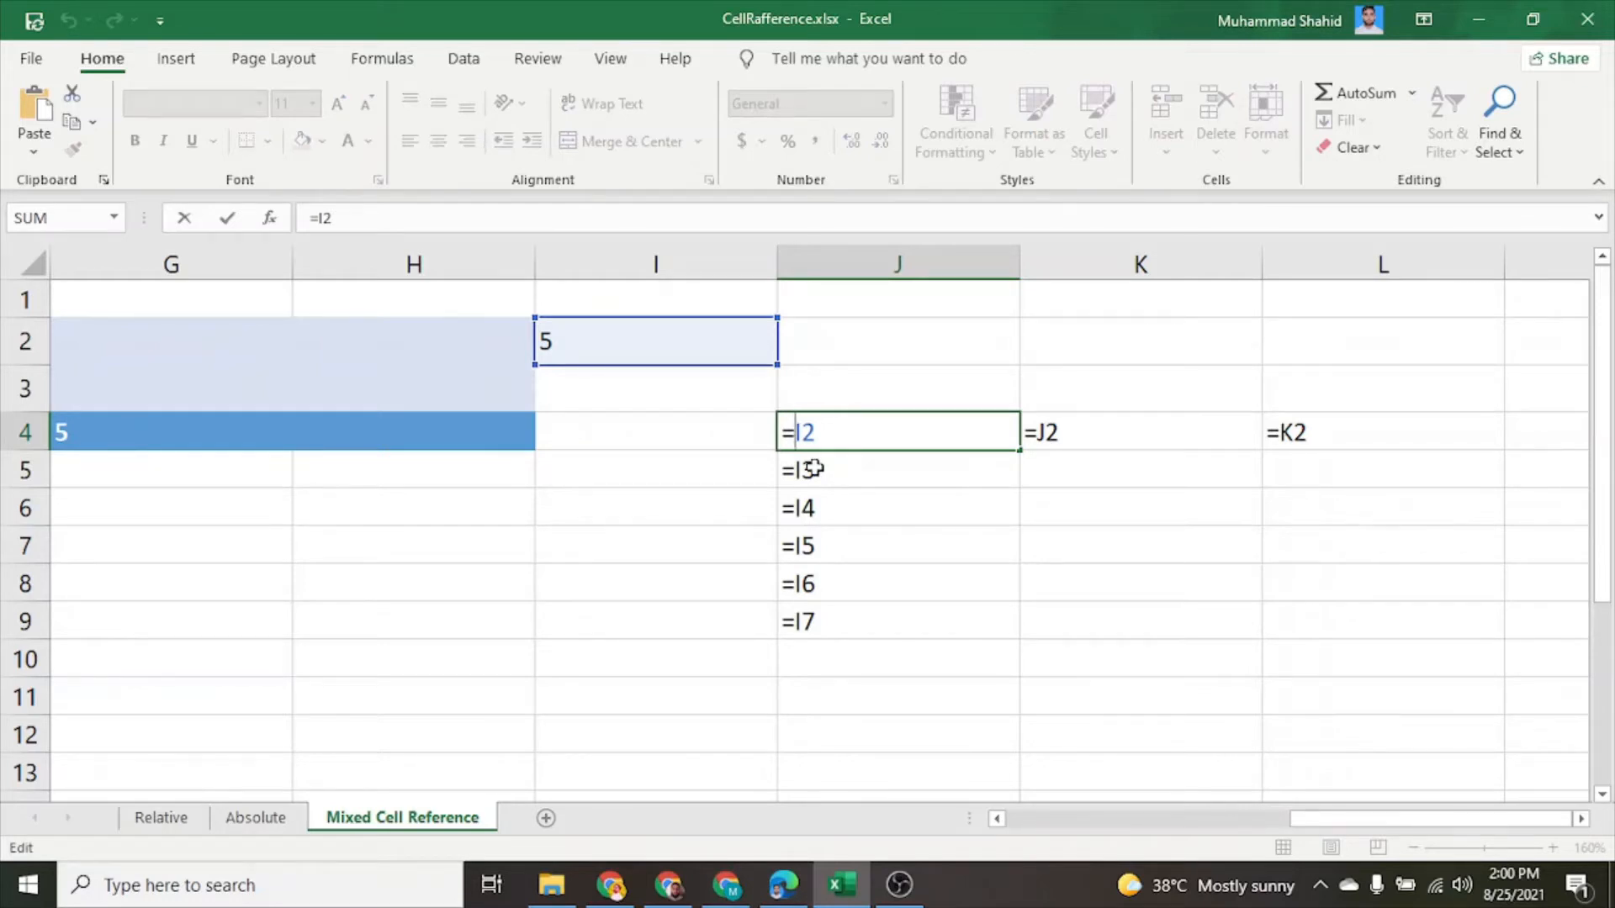
pyautogui.press('F4')
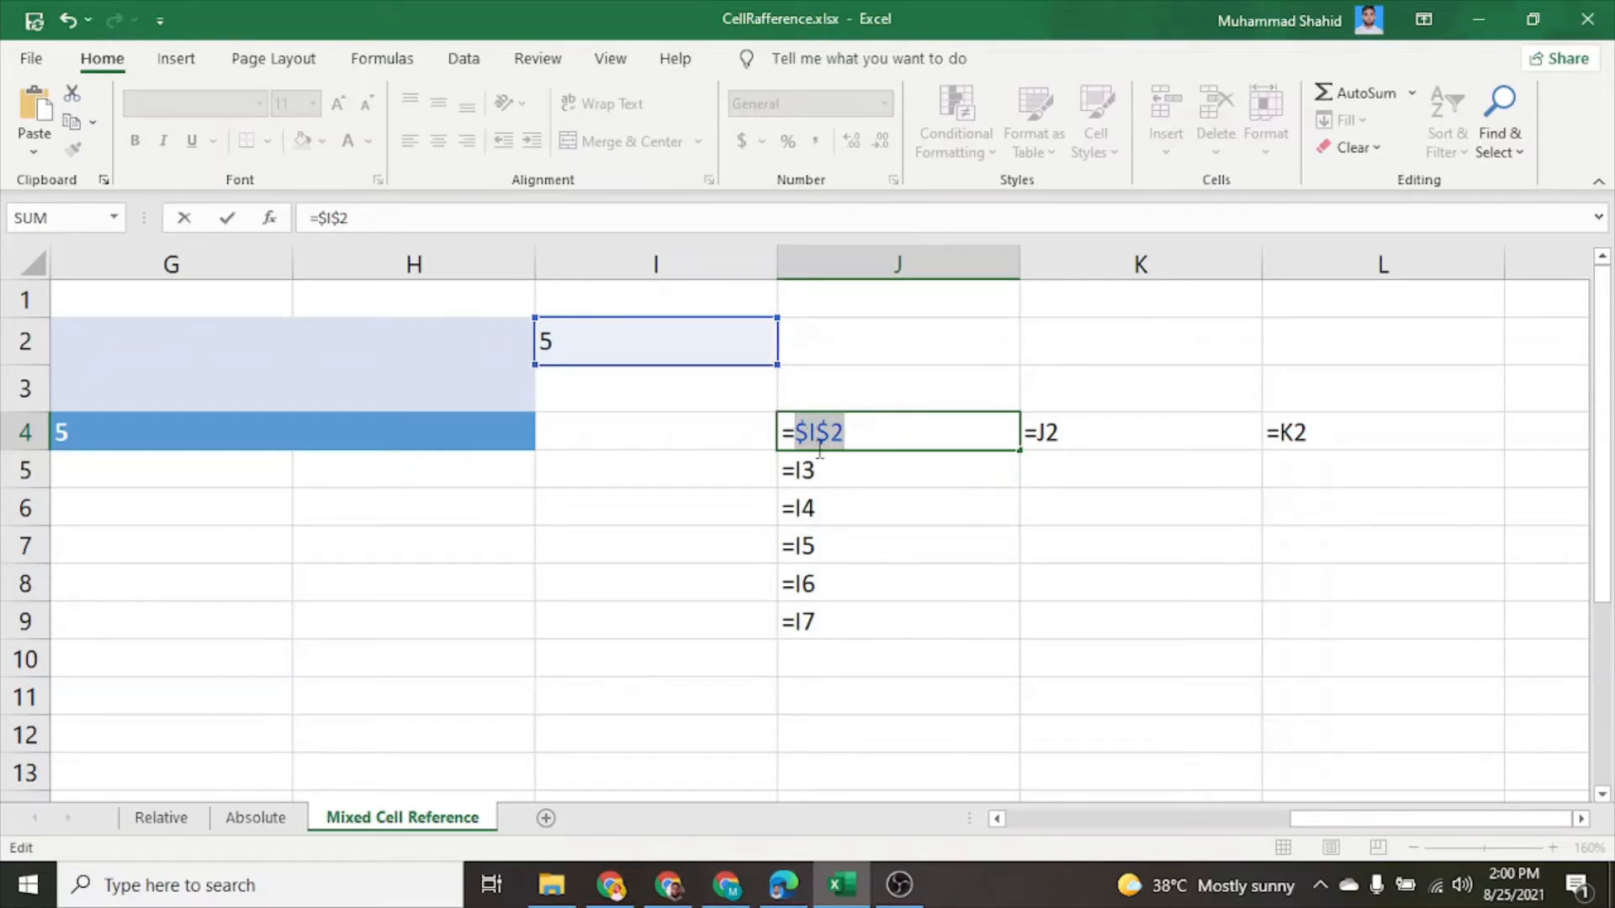
pyautogui.click(729, 531)
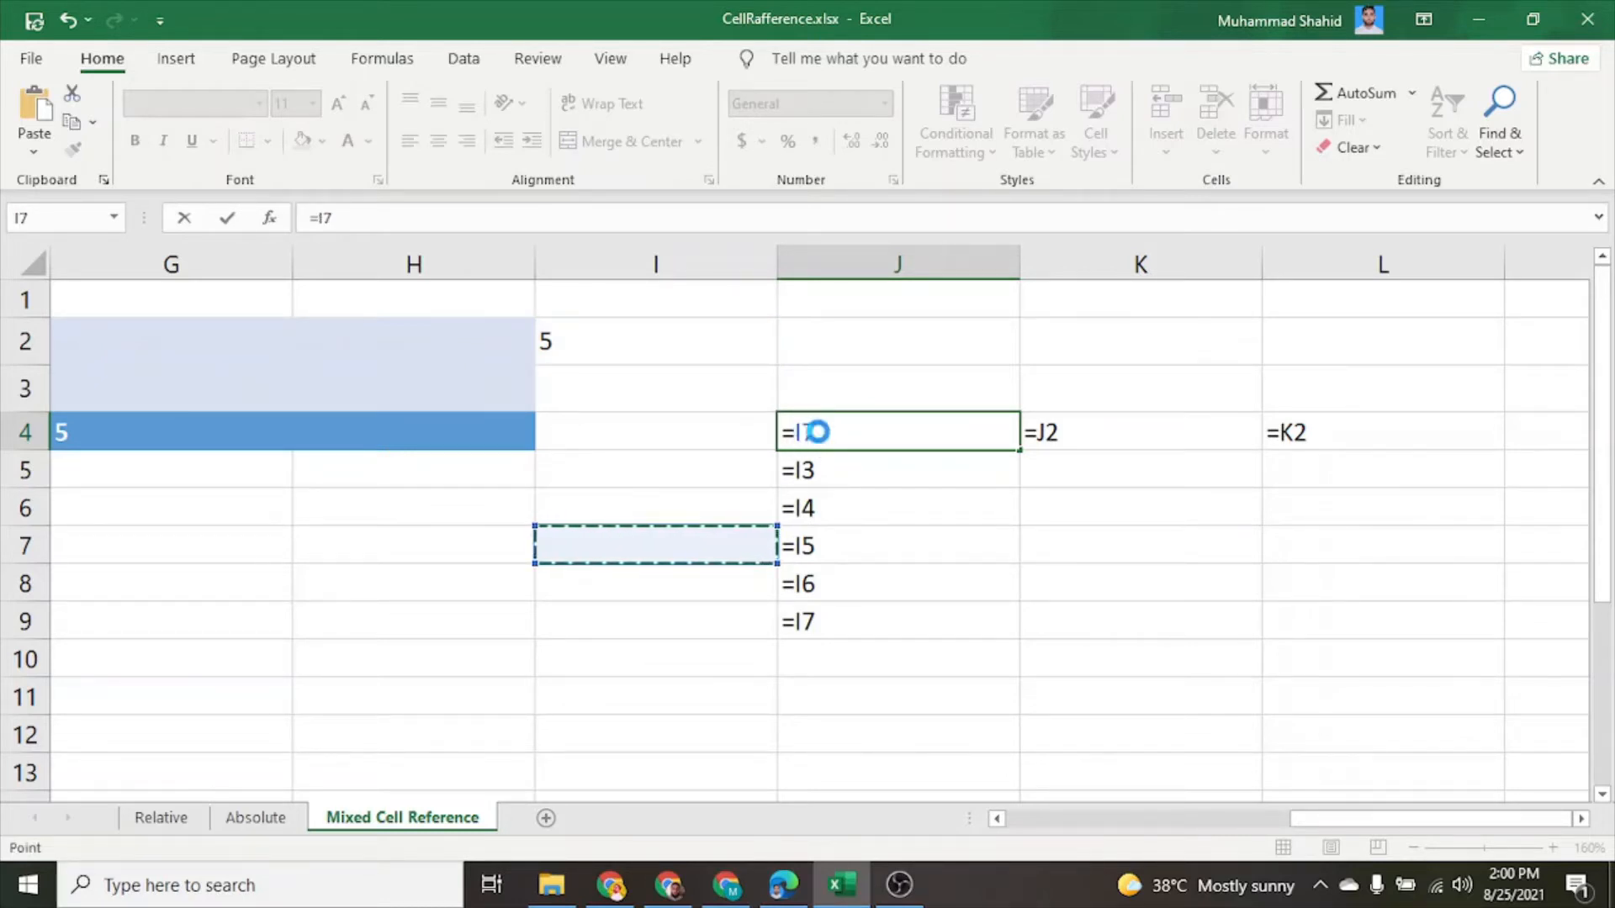
pyautogui.hotkey('ctrl', 'z')
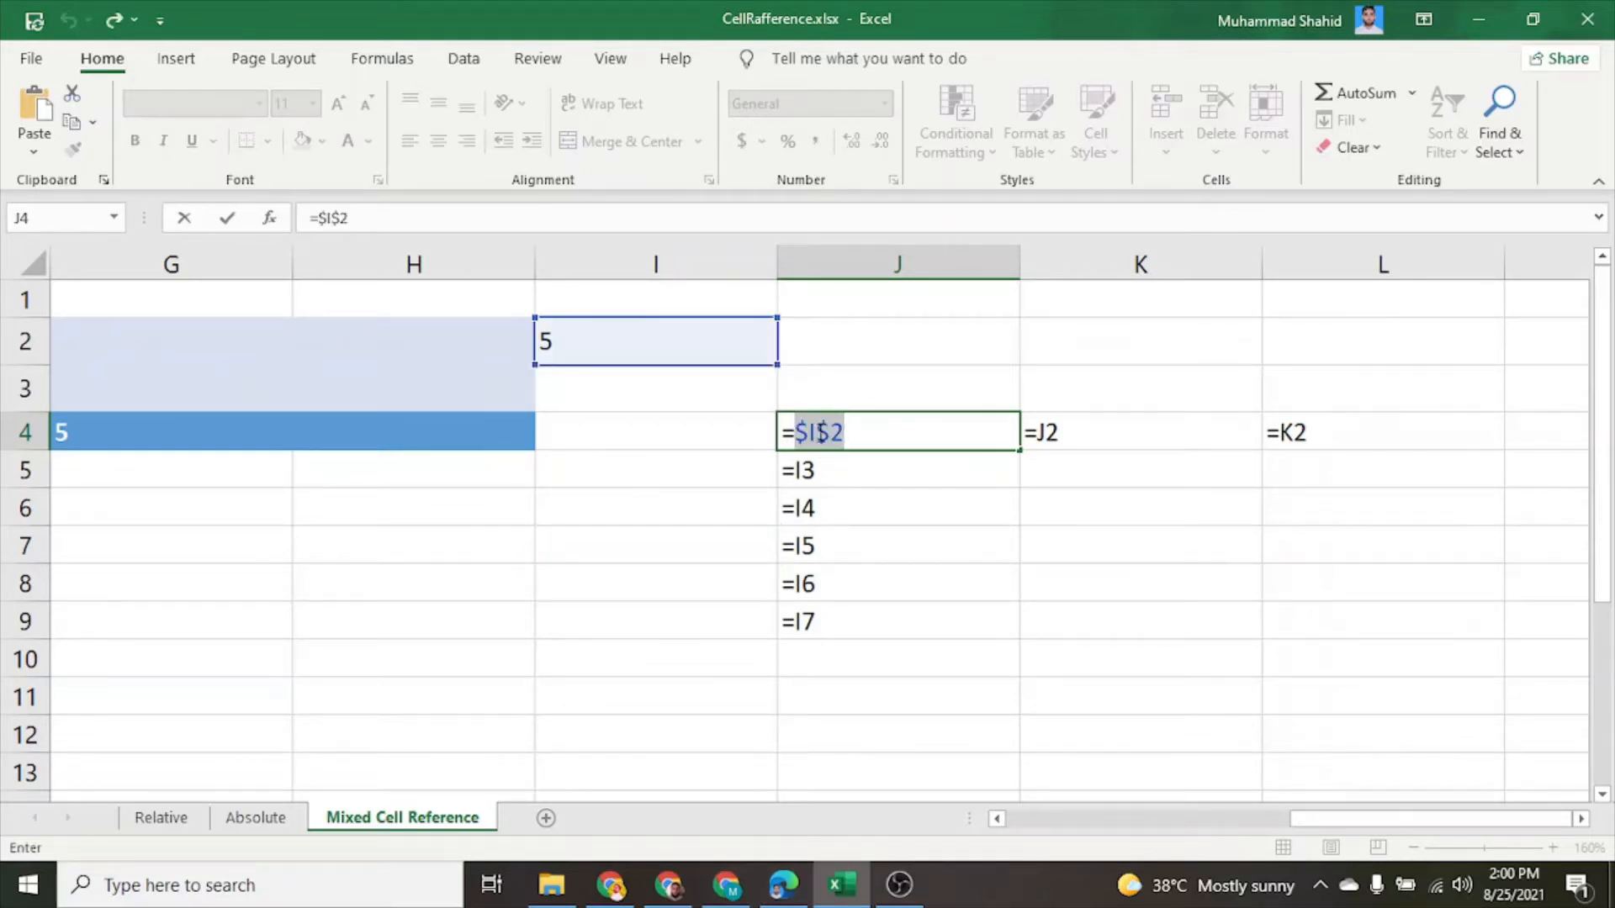
pyautogui.press('Return')
# - Fill the absolute formula in J4 down to J9 and across to L4
pyautogui.click(820, 432)
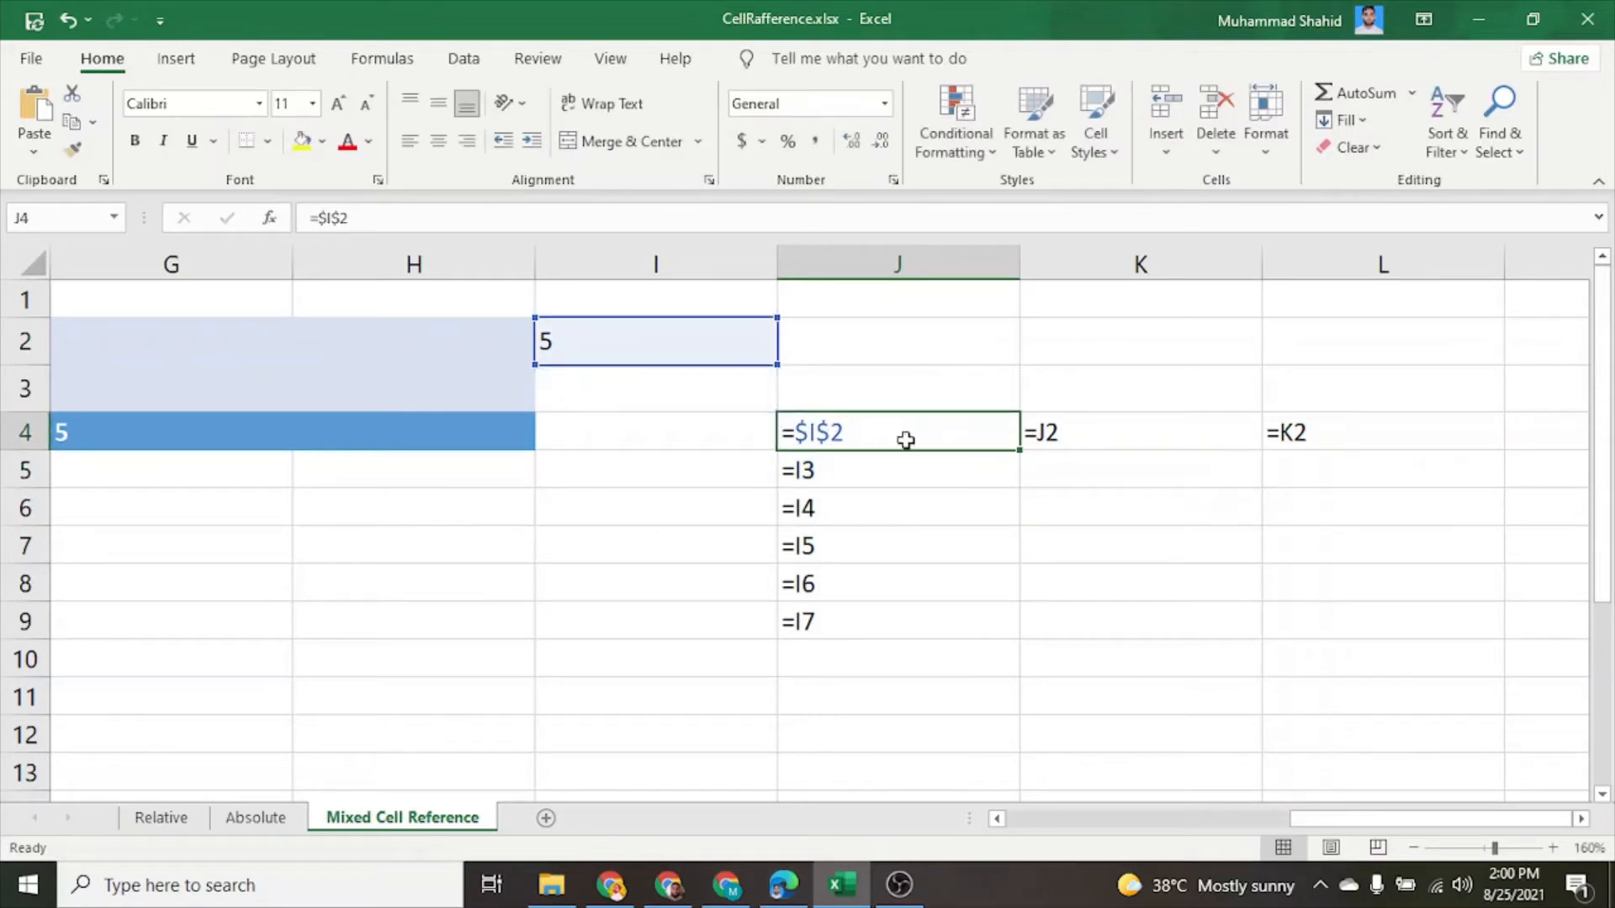
pyautogui.moveTo(1020, 455); pyautogui.dragTo(997, 658)
pyautogui.click(966, 425)
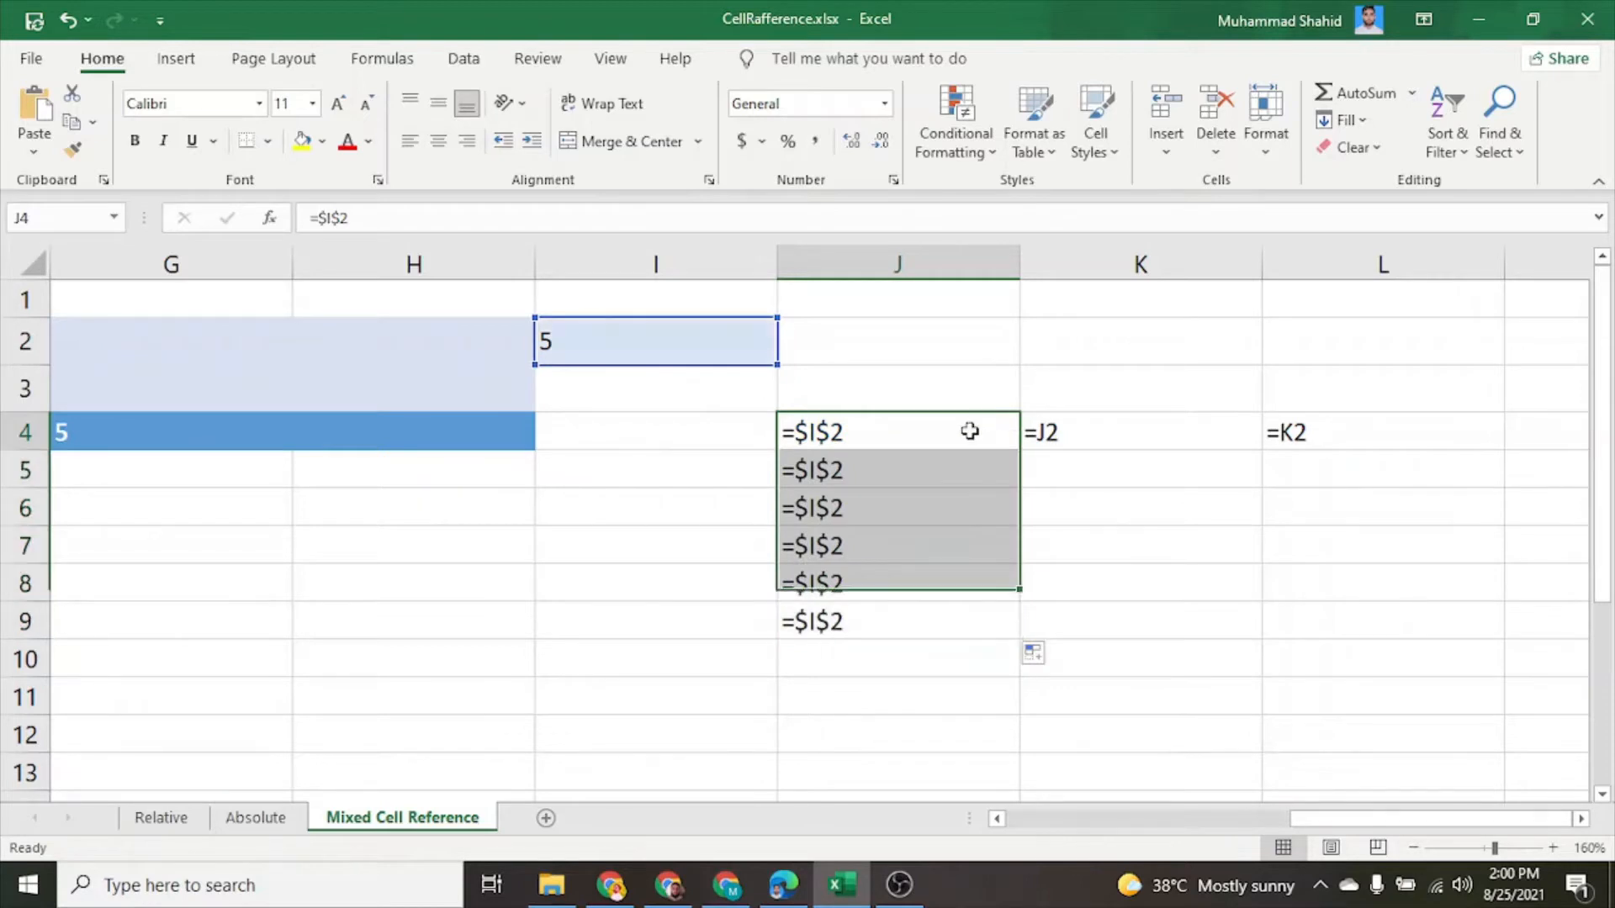
pyautogui.moveTo(1024, 455); pyautogui.dragTo(1455, 425)
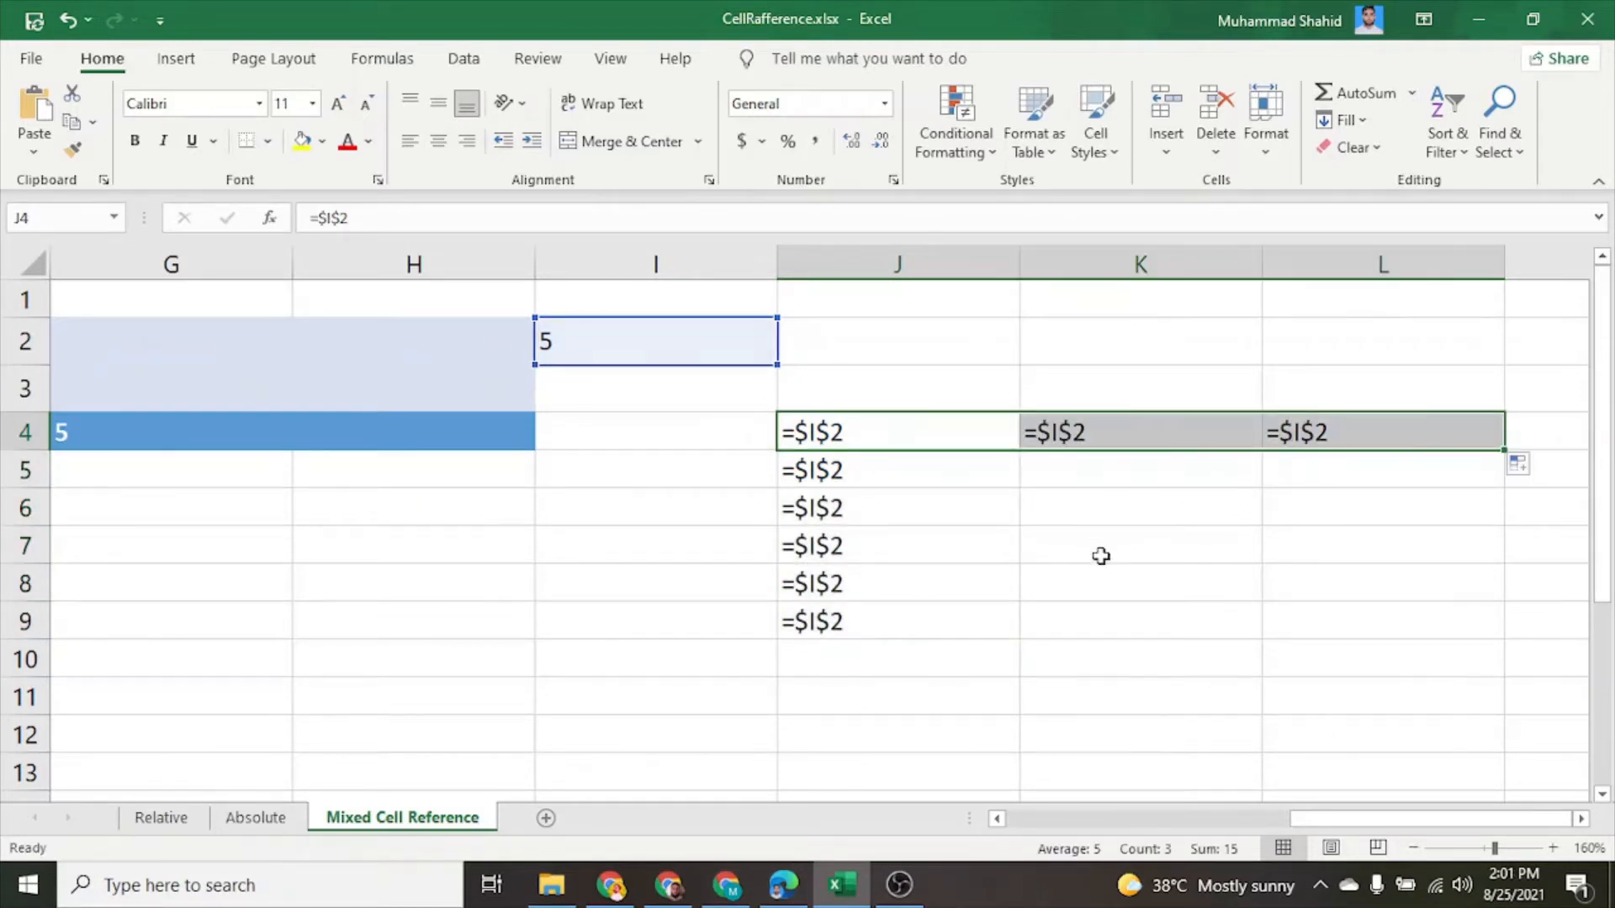
# - Examine which cell the absolute formulas in J4:J9 refer to and compare the formula view with the results
pyautogui.click(1099, 555)
pyautogui.click(822, 431)
pyautogui.click(825, 469)
pyautogui.click(828, 507)
pyautogui.click(828, 545)
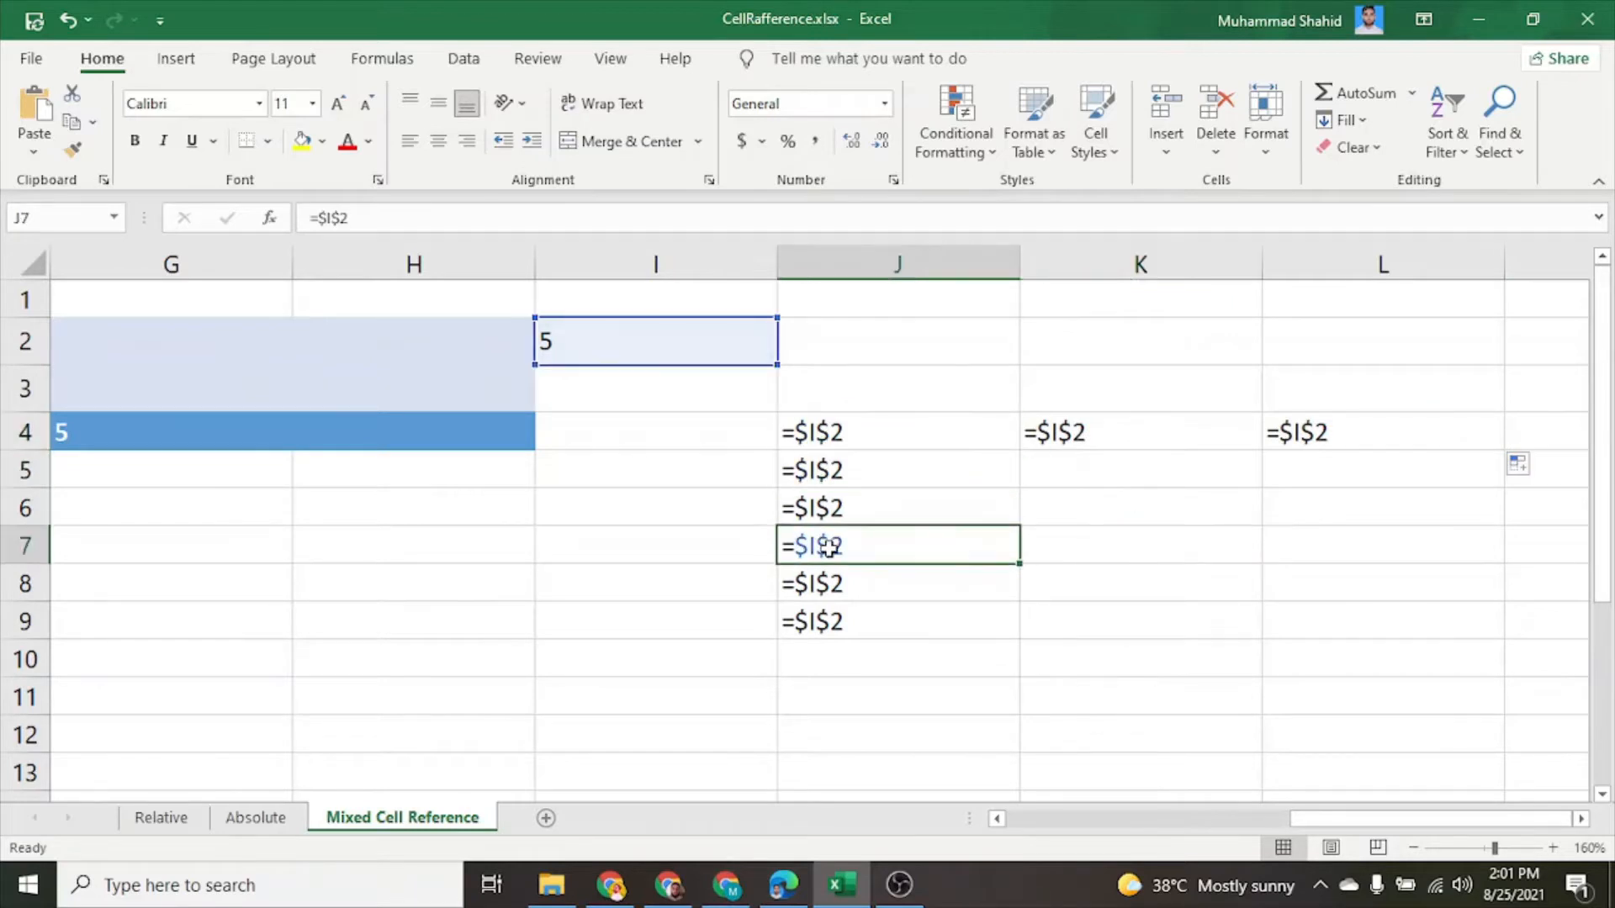
pyautogui.click(831, 584)
pyautogui.click(833, 622)
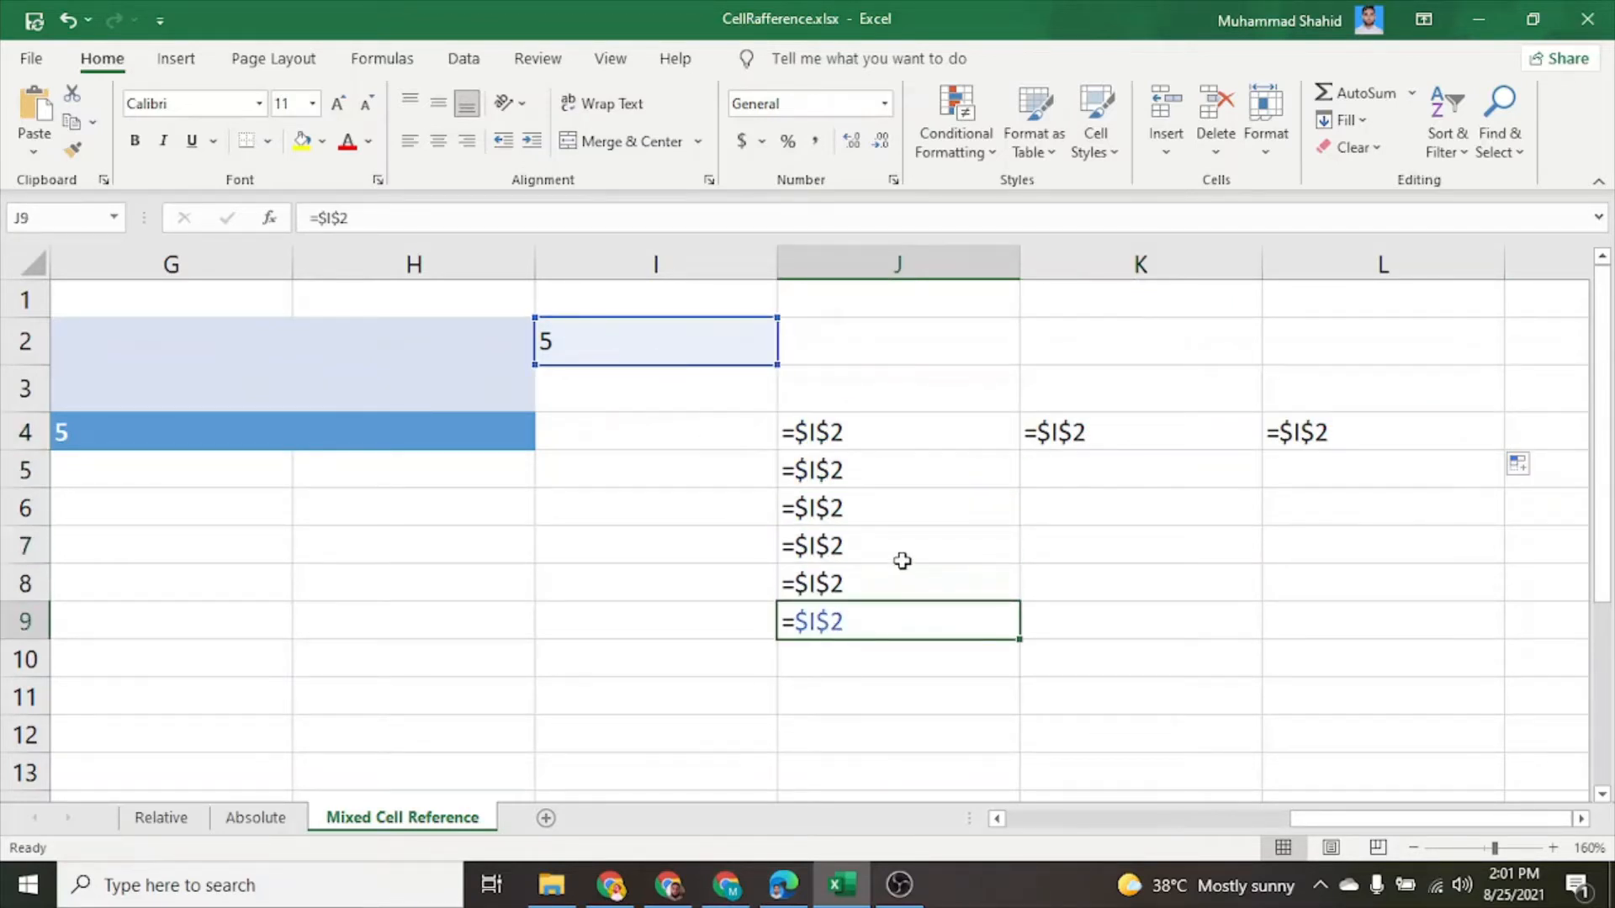
pyautogui.hotkey('ctrl', '`')
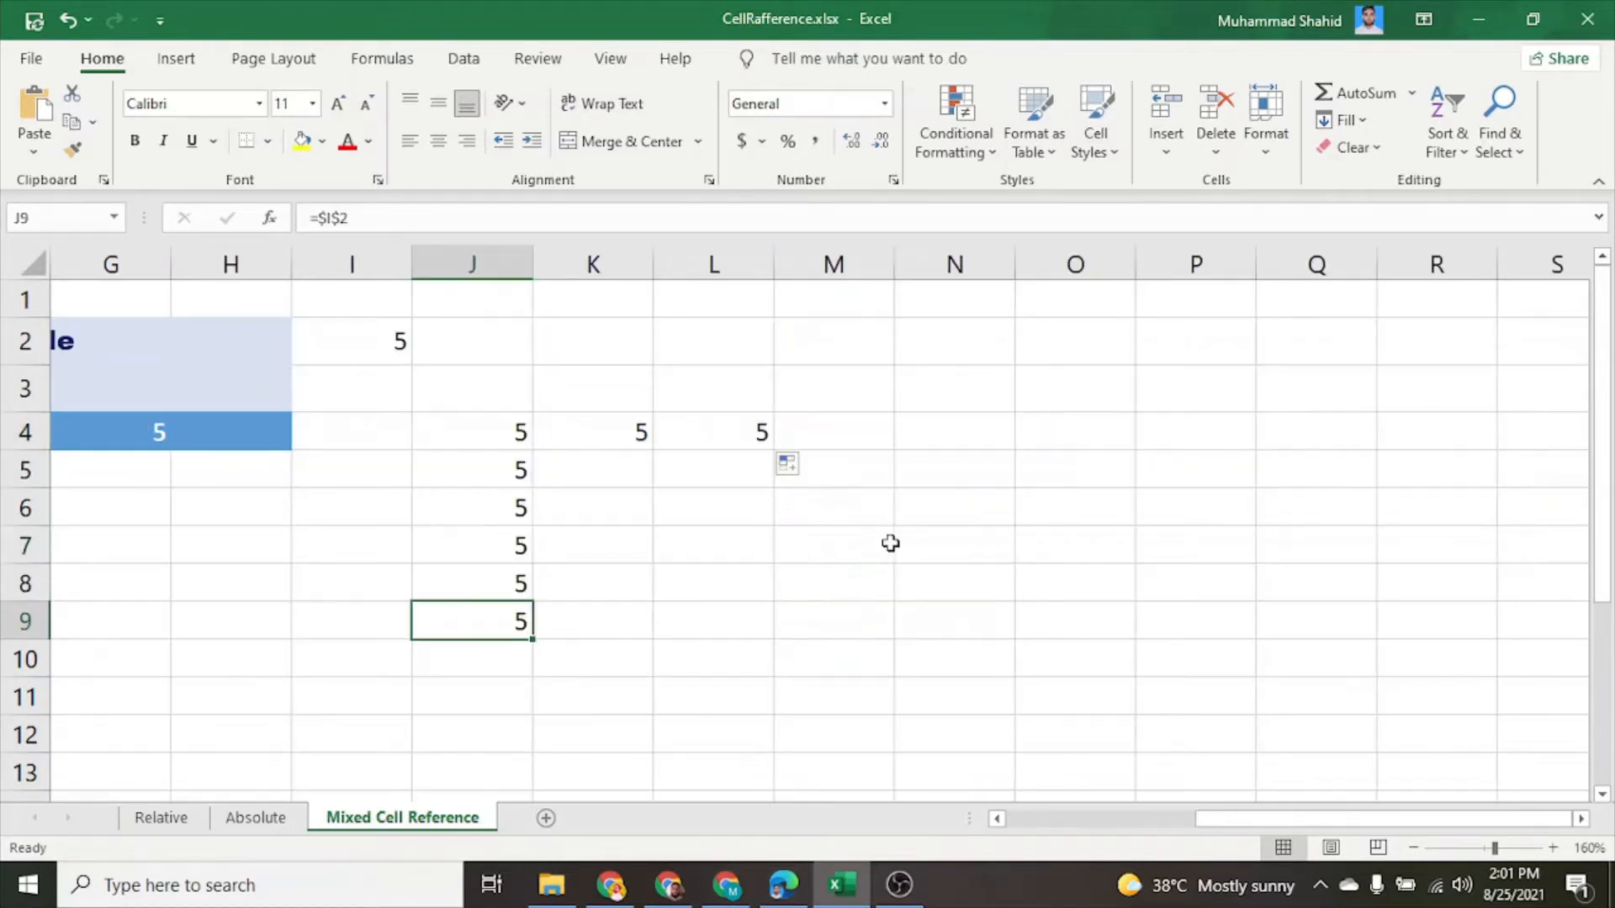
pyautogui.hotkey('ctrl', '`')
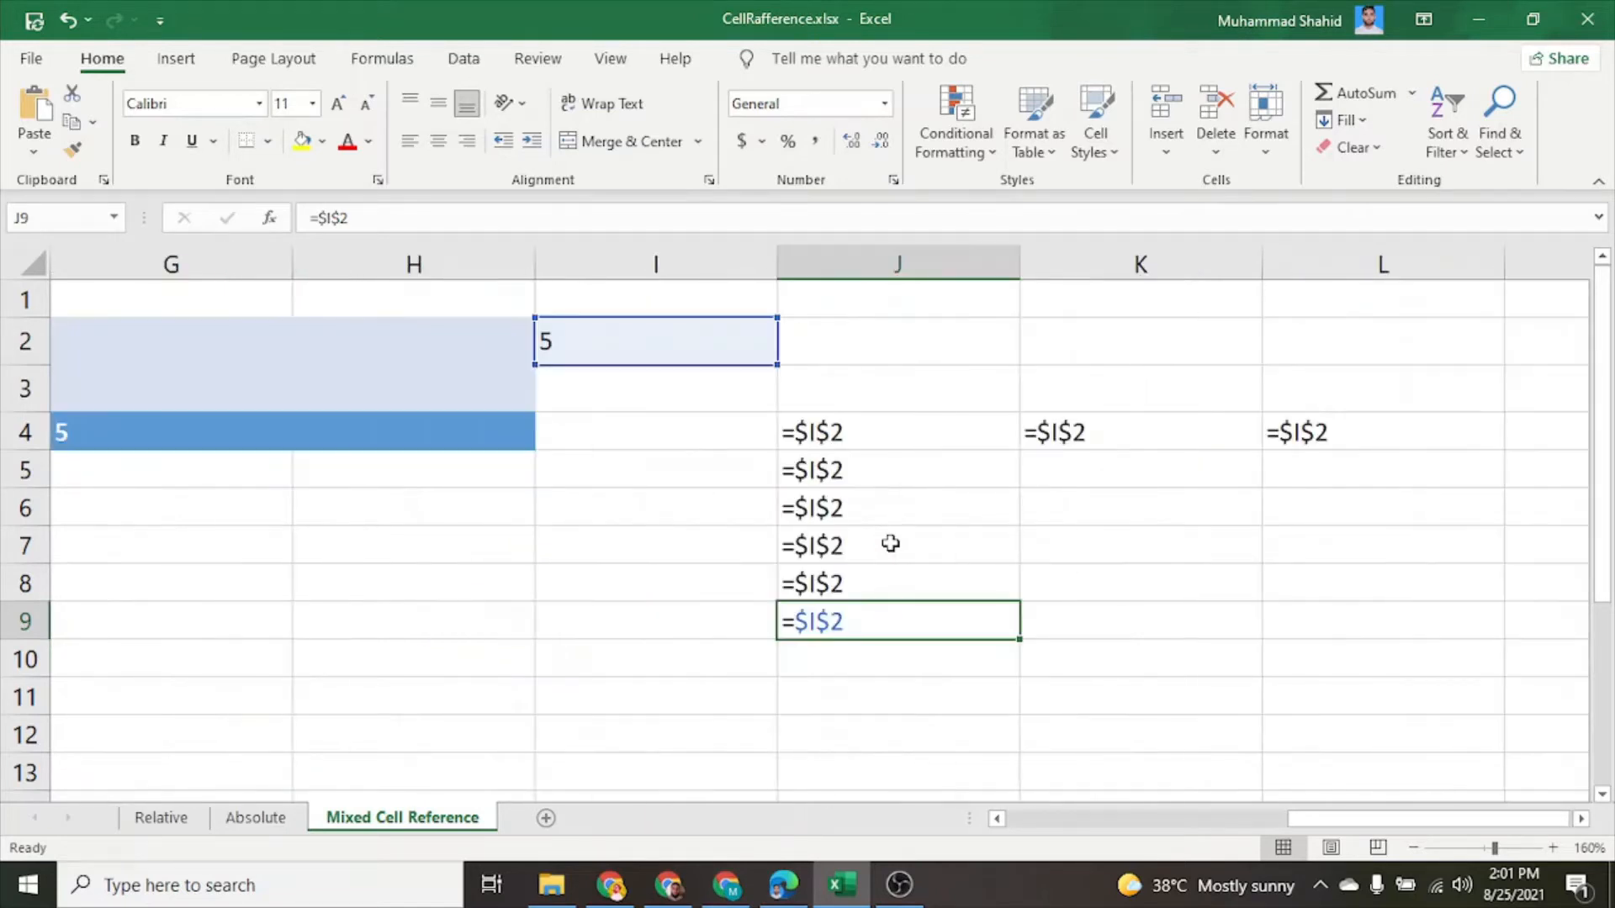
# - Change the reference in J4 to the mixed form =$I2, locking only the column
pyautogui.click(892, 438)
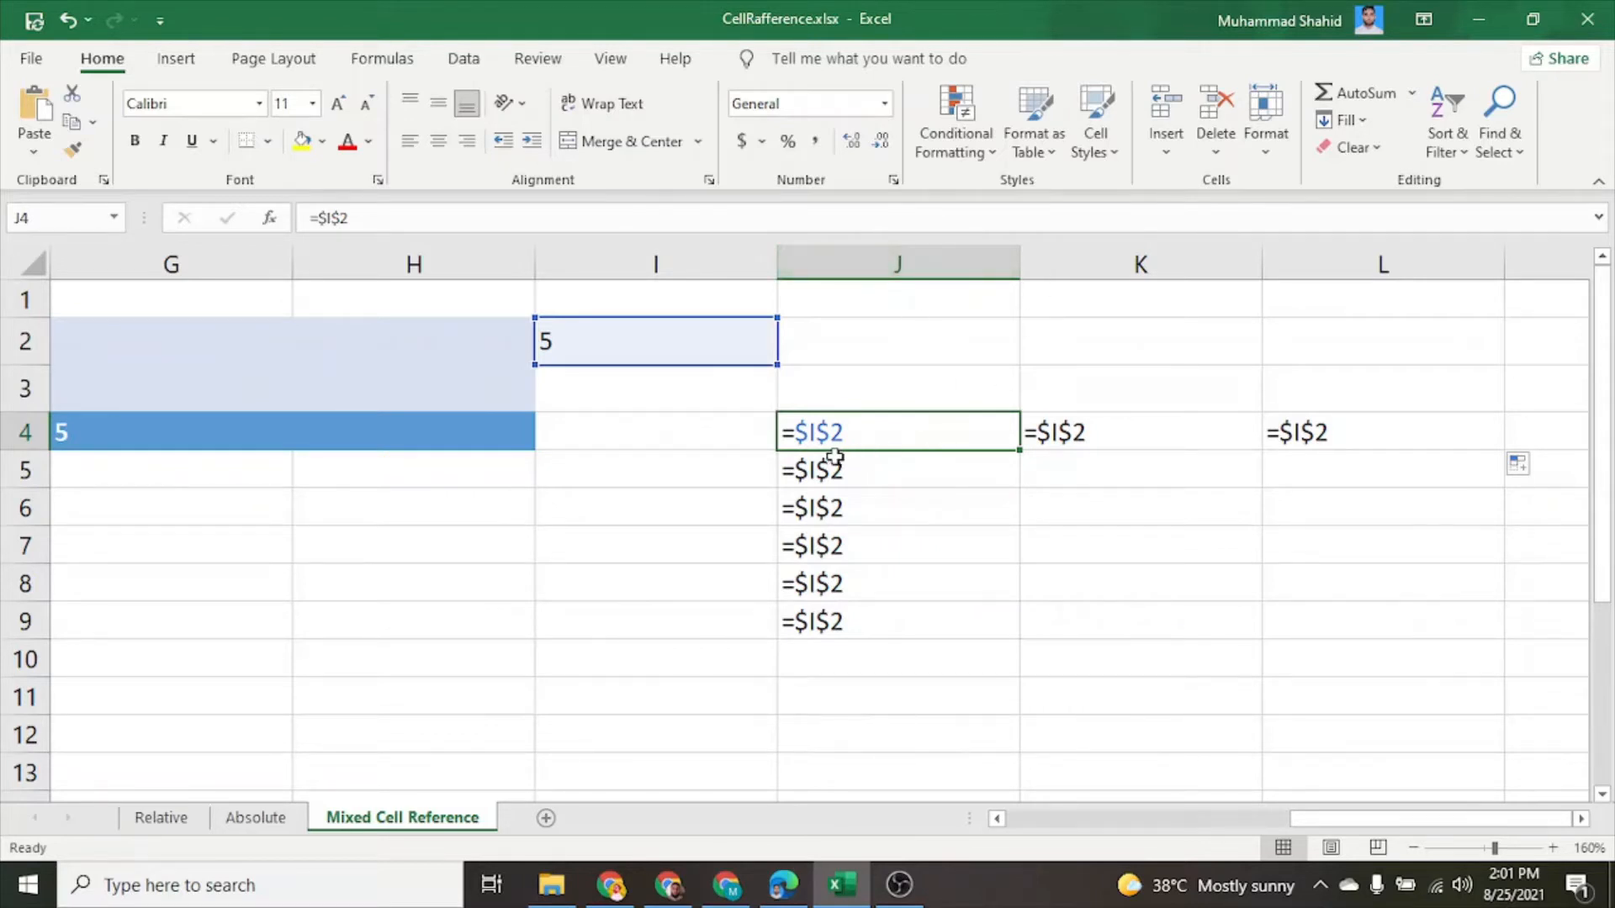
pyautogui.doubleClick(890, 436)
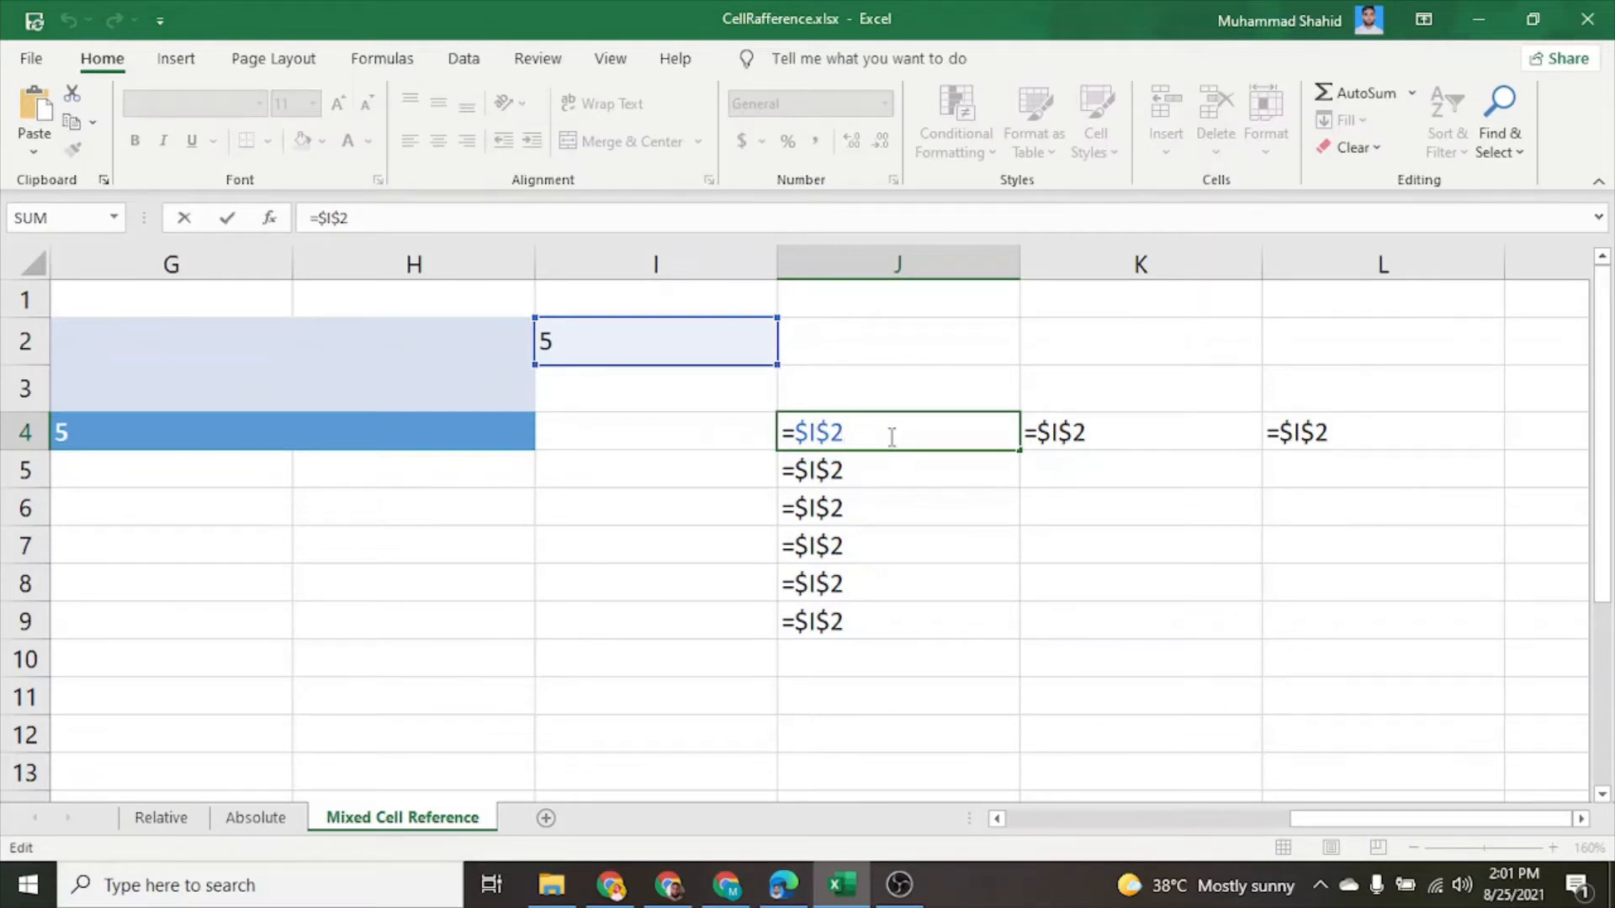
pyautogui.press('F4')
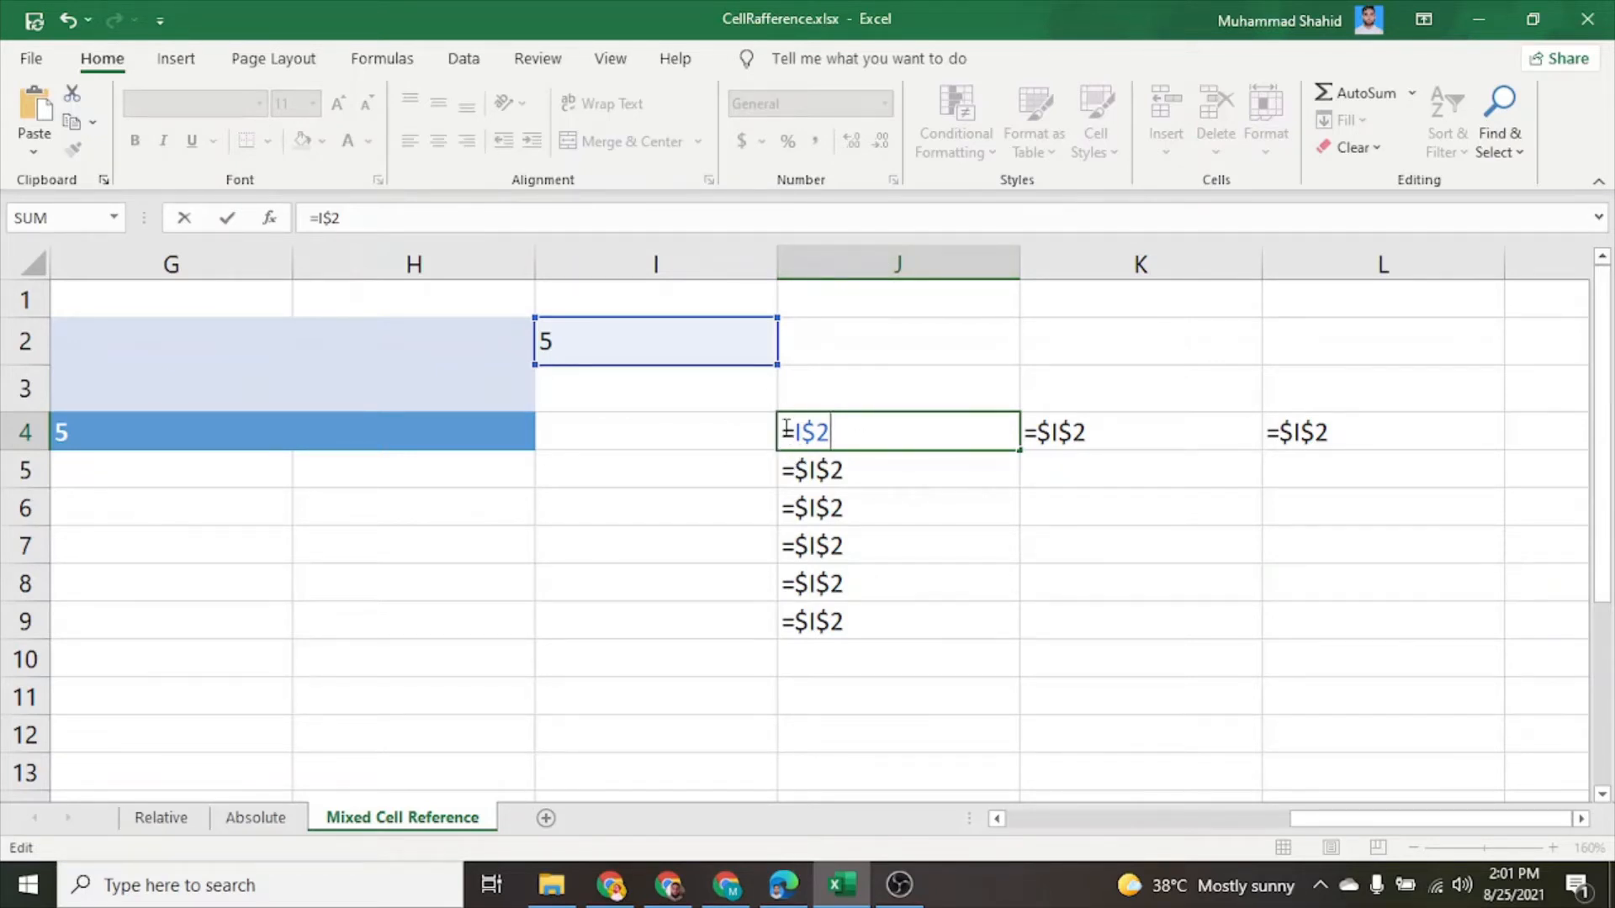
pyautogui.press('F5')
pyautogui.press('Escape')
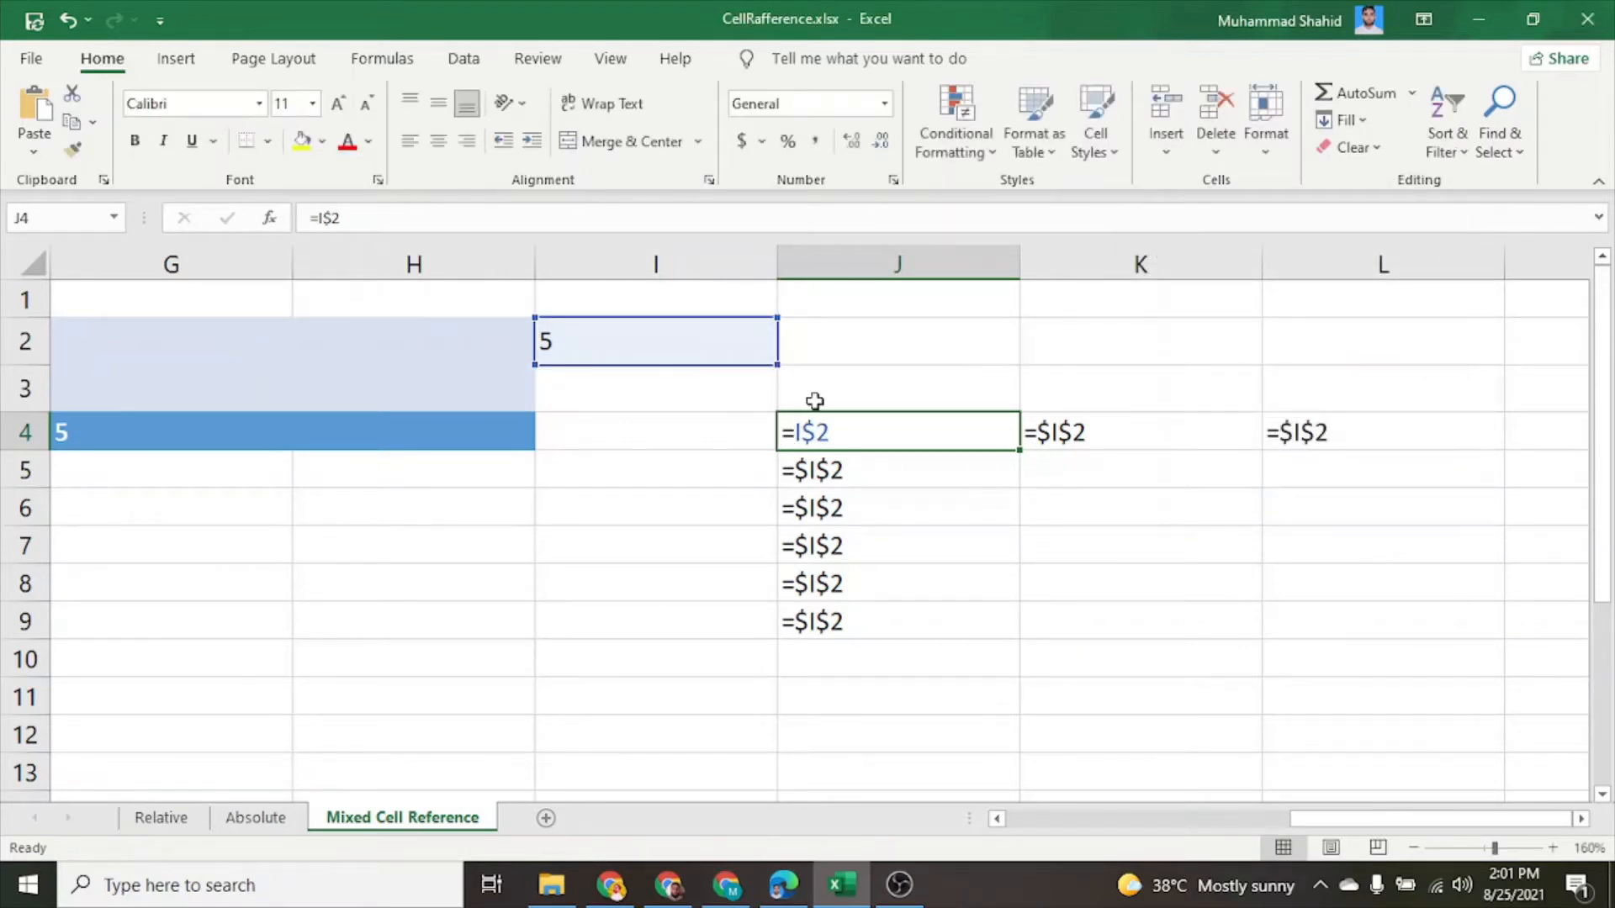
pyautogui.press('F2')
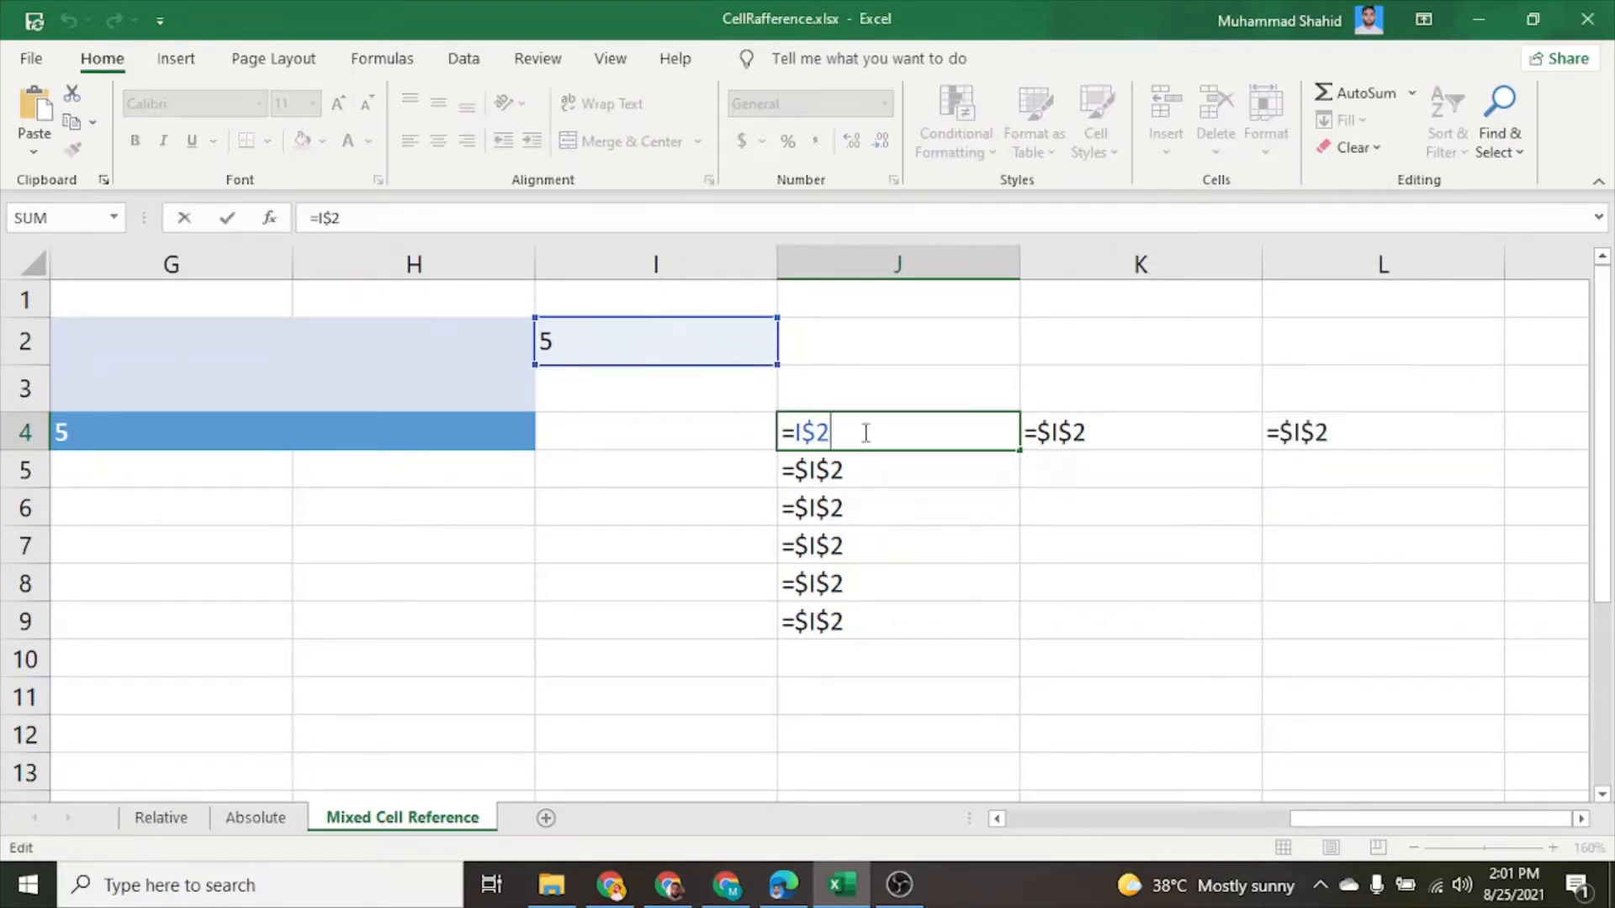
pyautogui.press('F4')
pyautogui.press('Return')
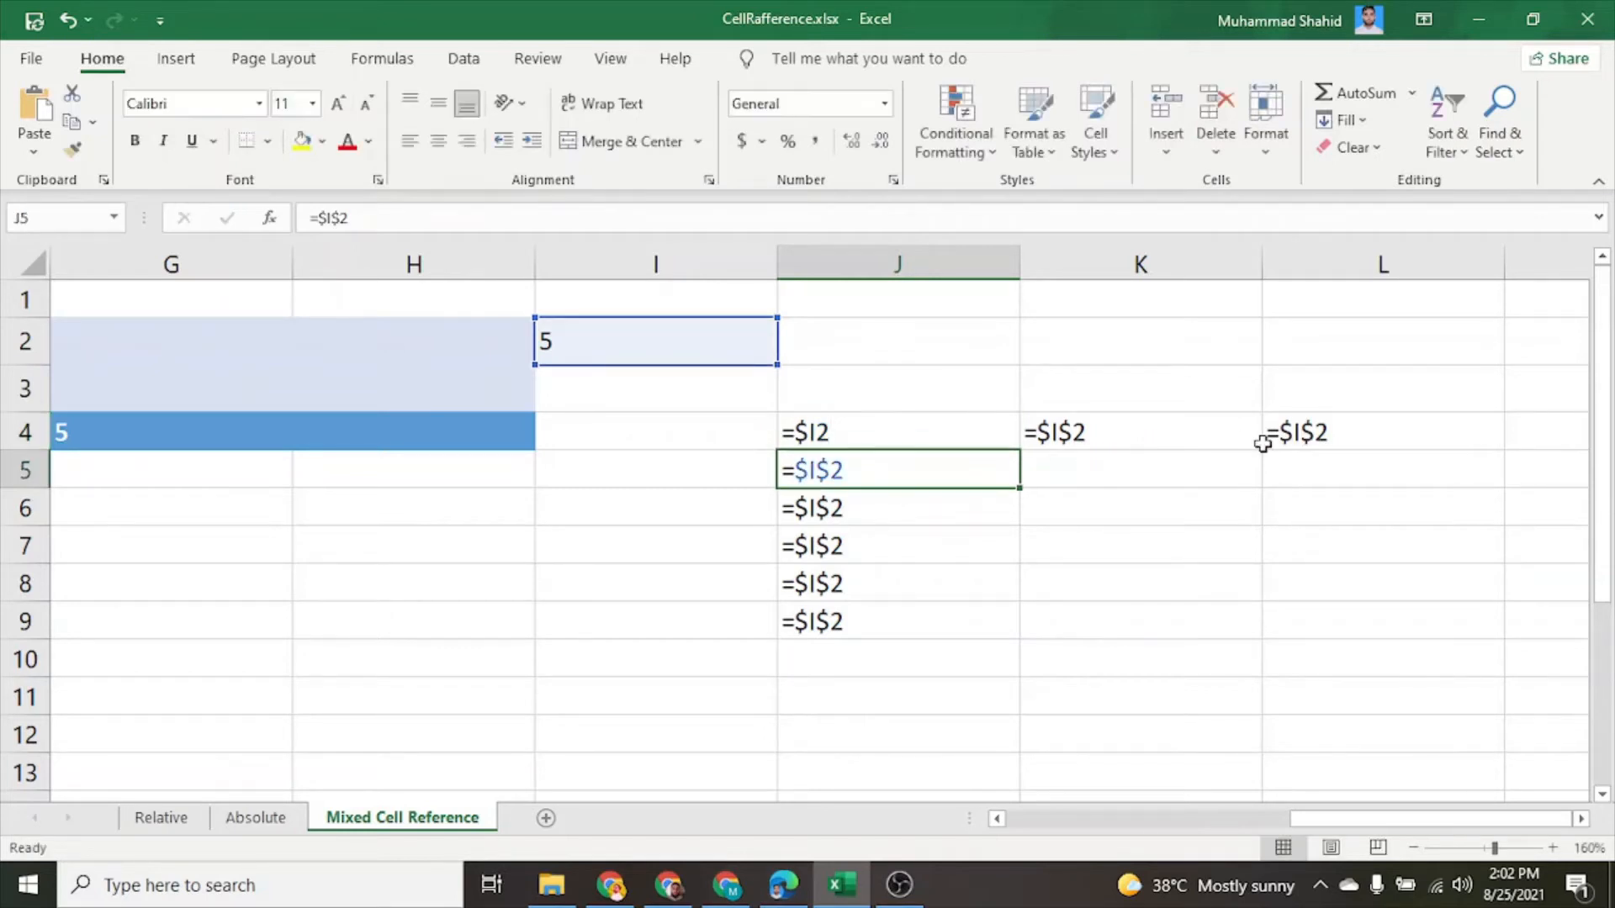
# - Fill the column-locked formula in J4 down to J9 and check which cells the copies refer to
pyautogui.click(970, 426)
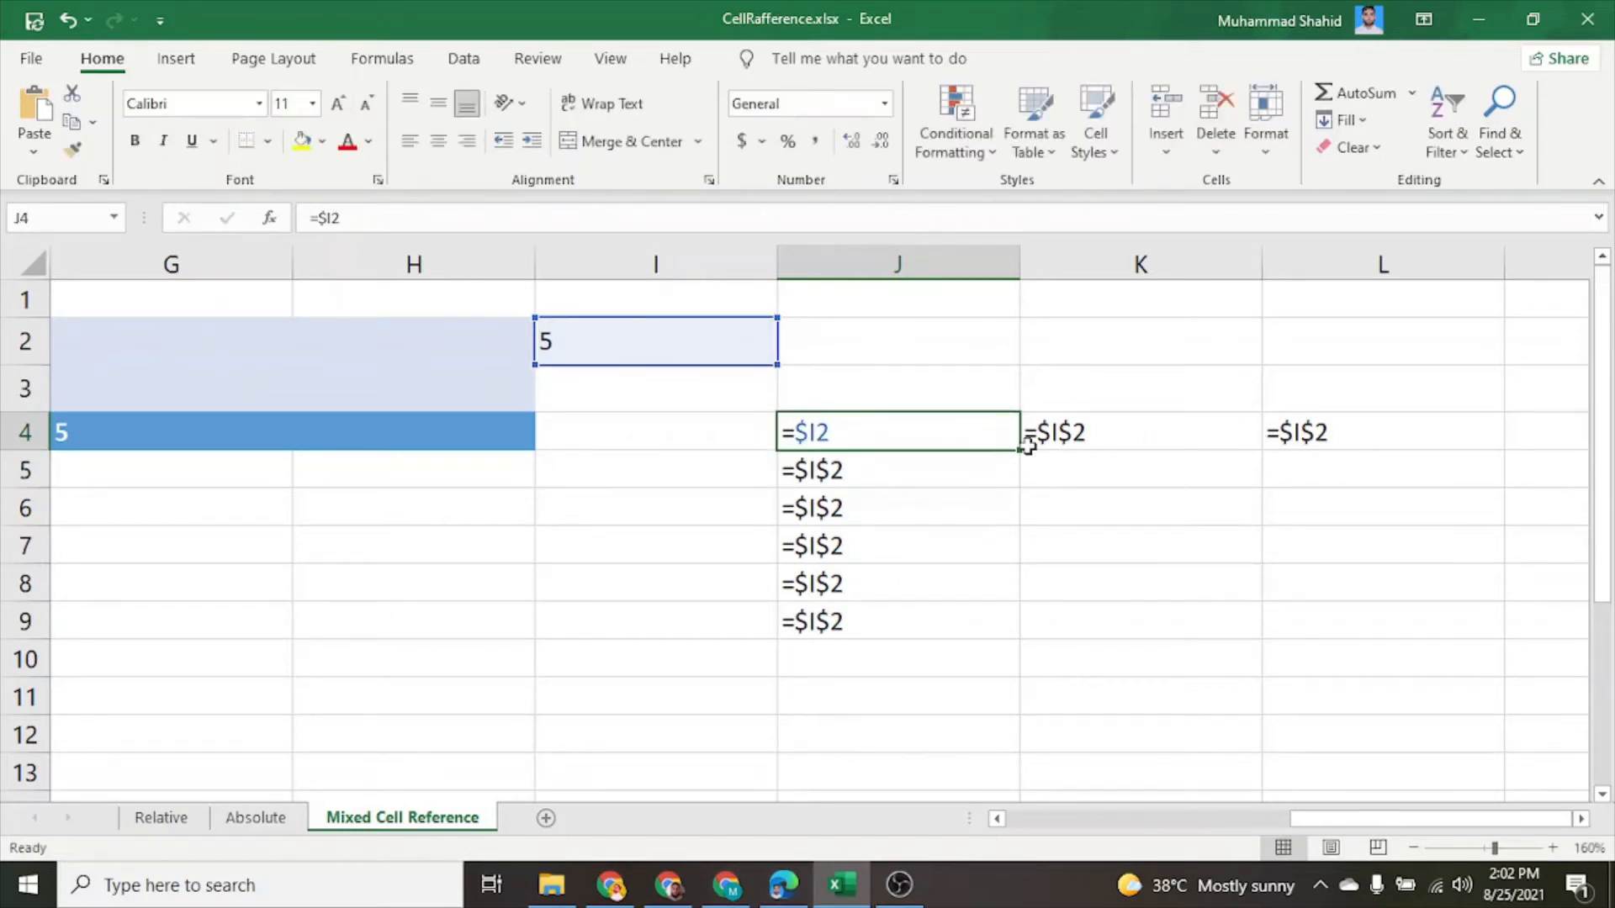
pyautogui.moveTo(1017, 451); pyautogui.dragTo(995, 626)
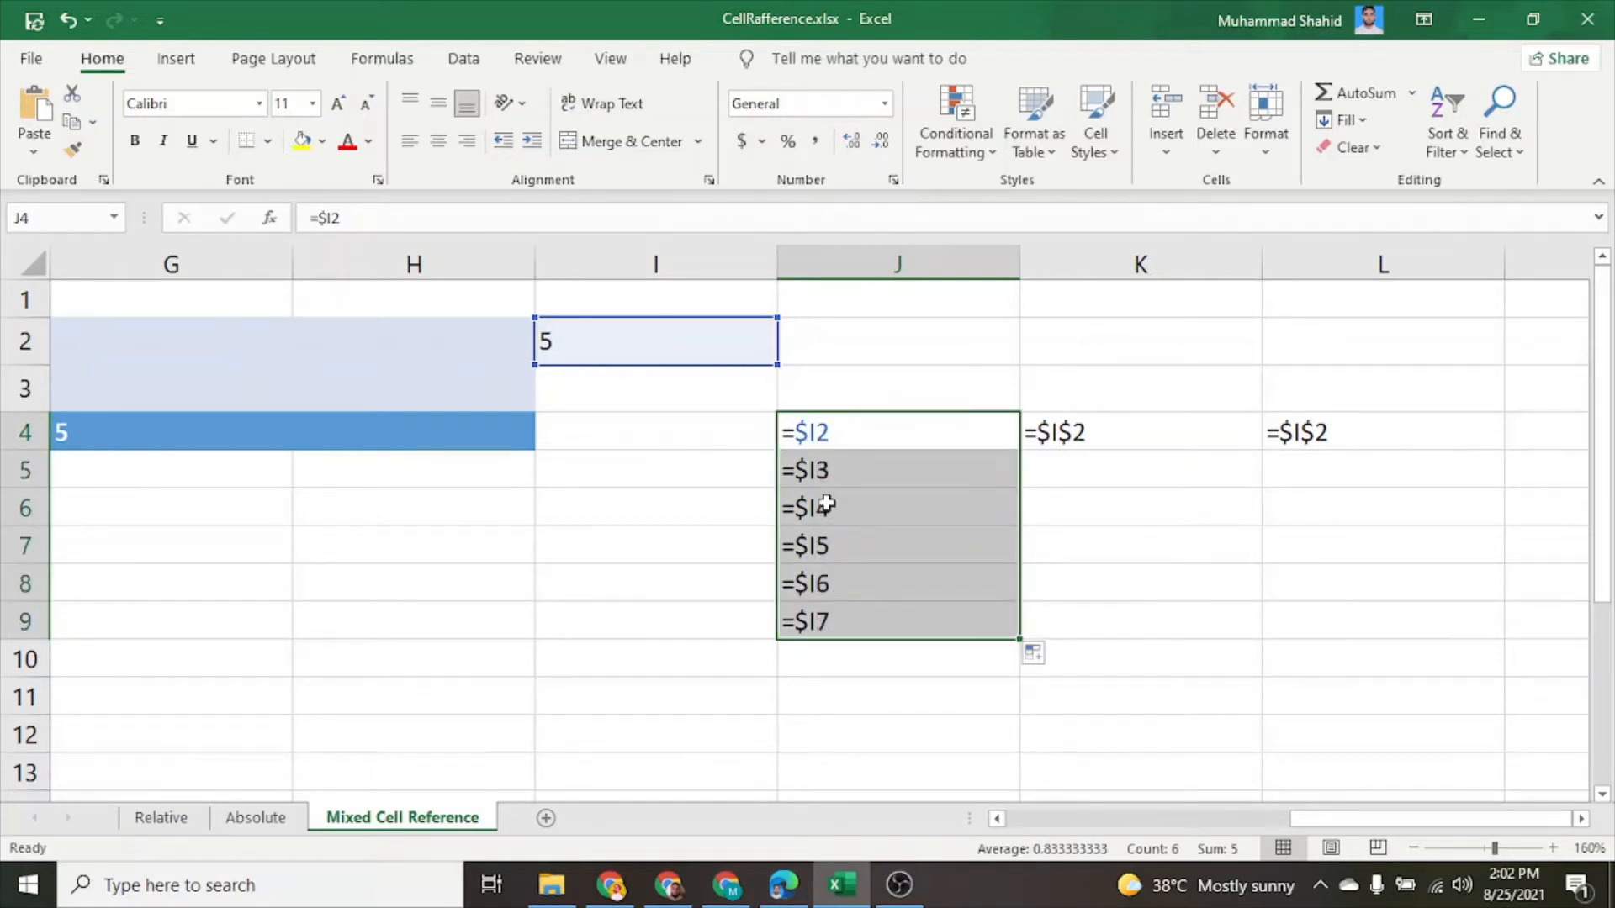
pyautogui.click(871, 467)
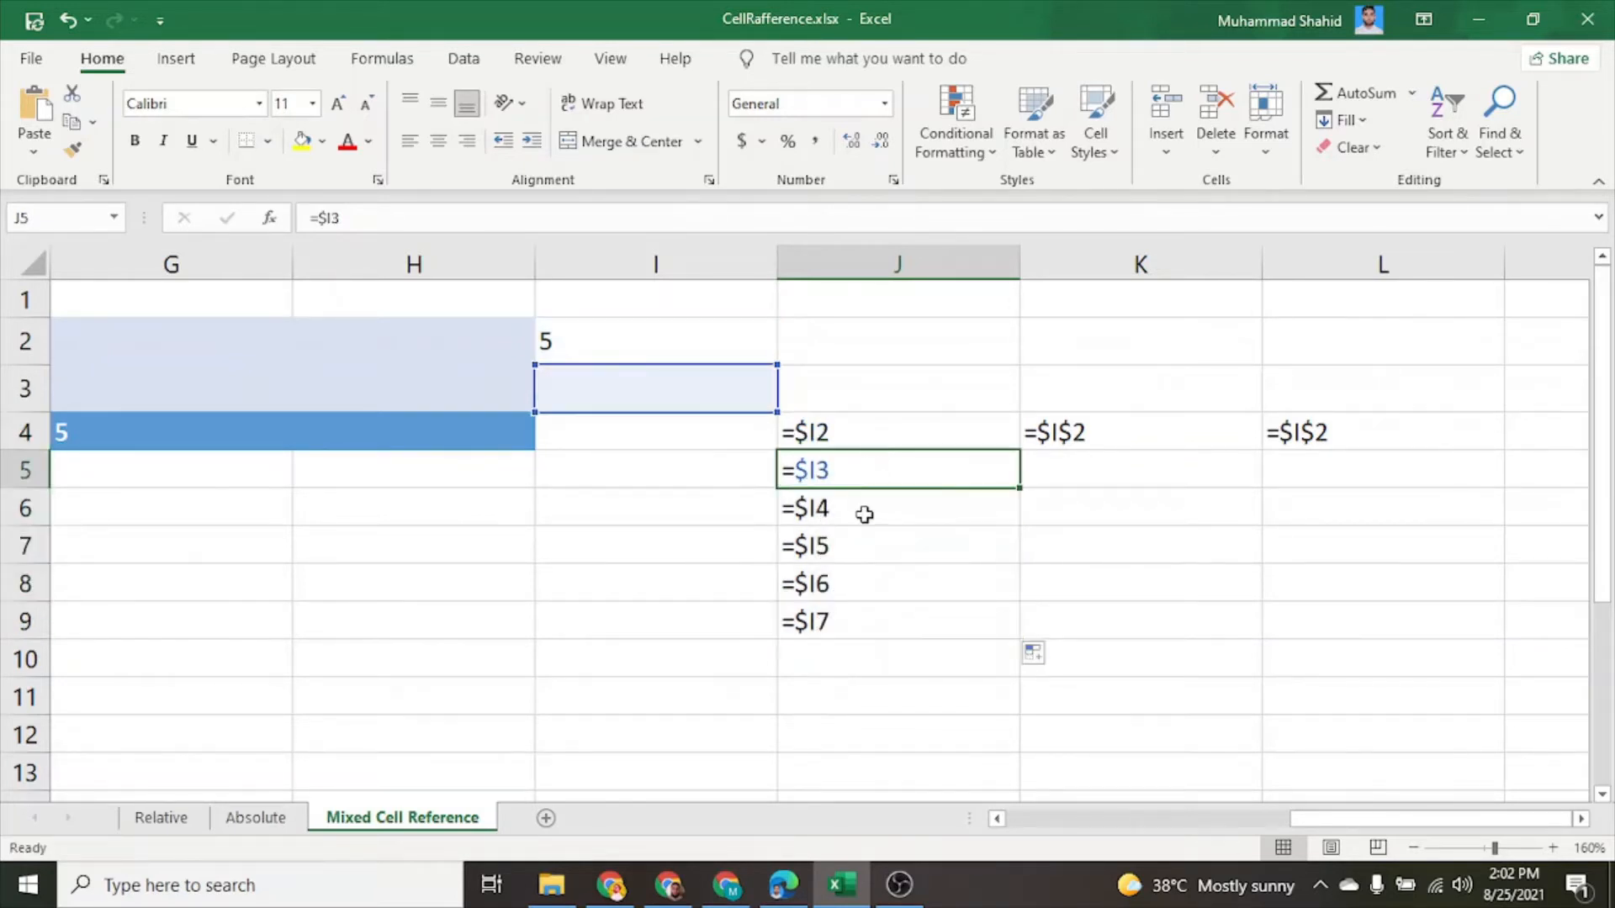
pyautogui.click(869, 512)
pyautogui.click(865, 543)
pyautogui.click(865, 586)
pyautogui.click(854, 625)
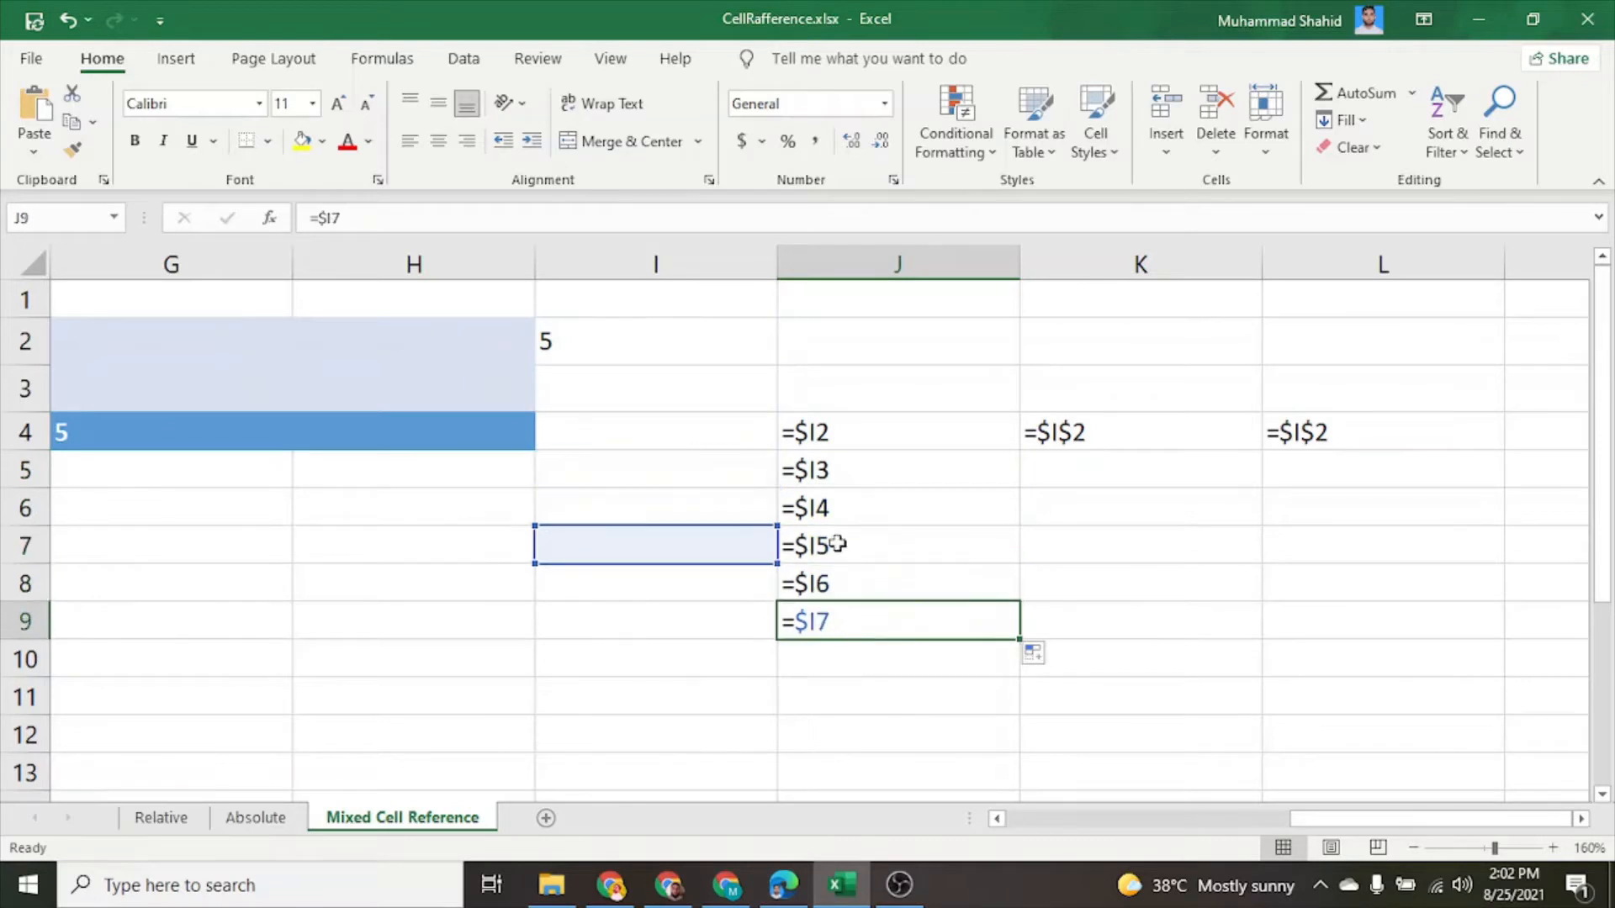
# - Fill the column-locked formula in J4 across to L4 and check the references in K4 and L4
pyautogui.click(896, 396)
pyautogui.click(949, 431)
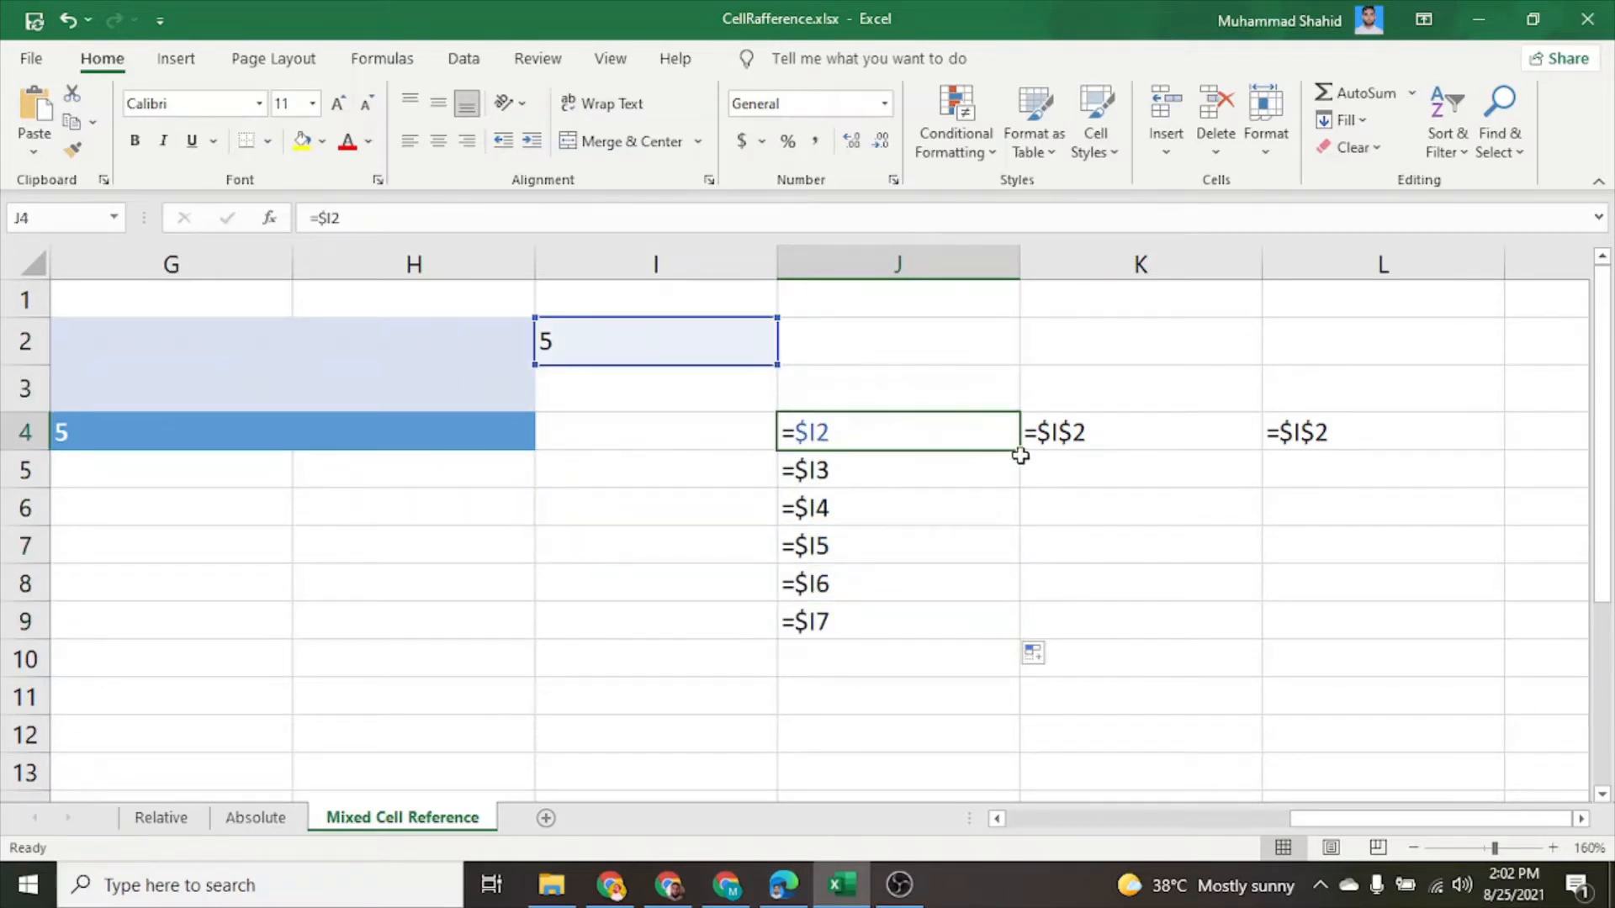
pyautogui.moveTo(1022, 453); pyautogui.dragTo(1466, 465)
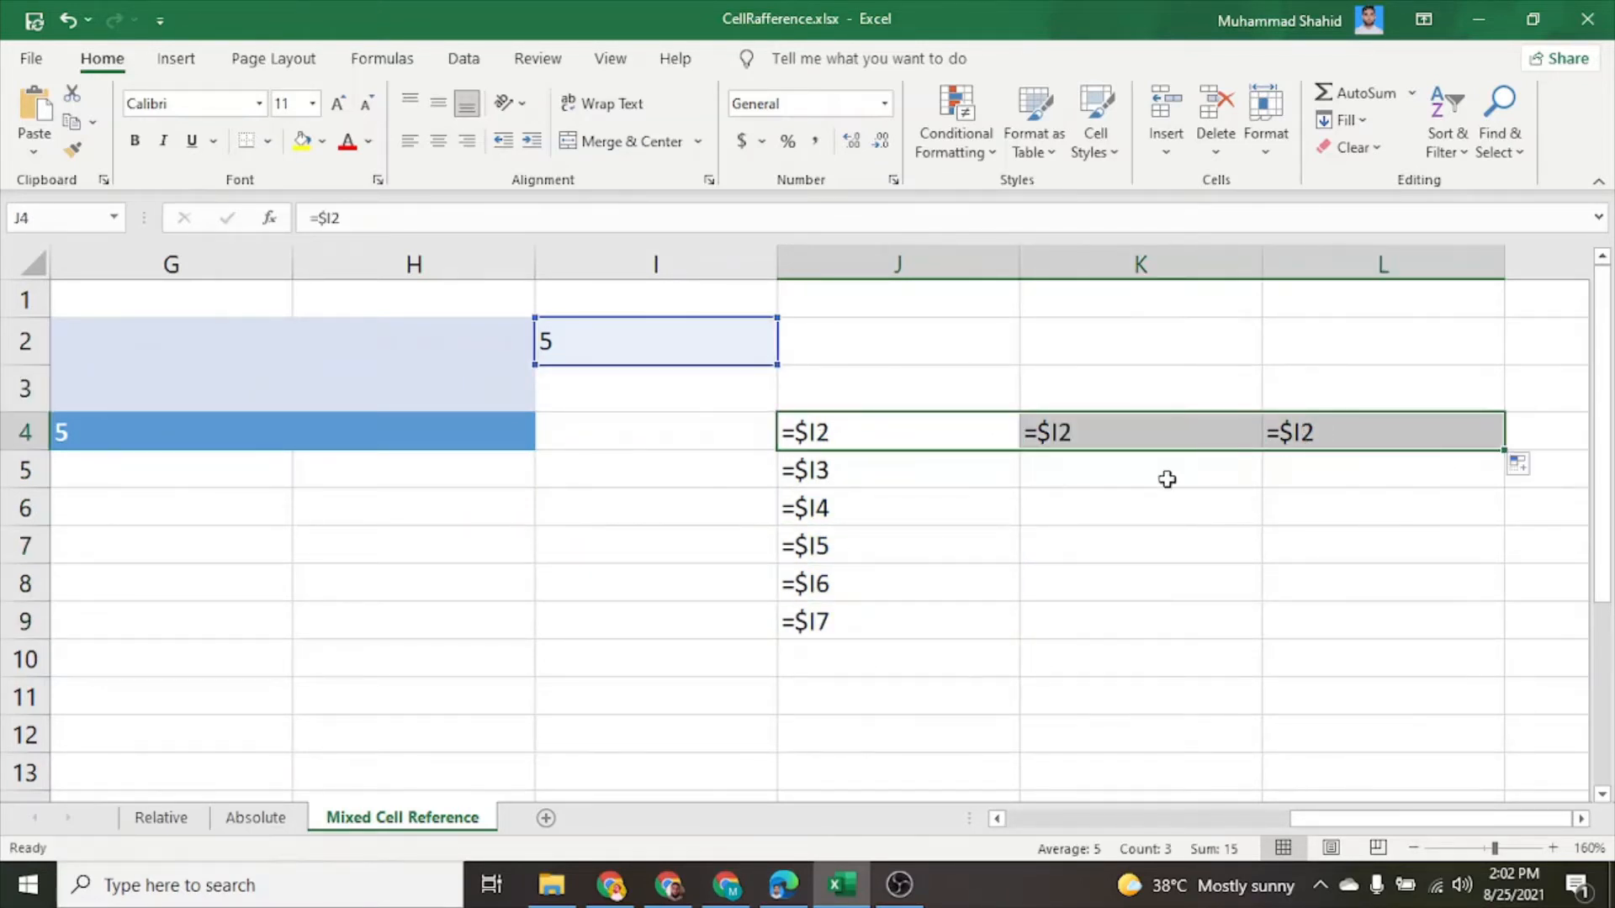
pyautogui.click(1056, 471)
pyautogui.click(916, 430)
pyautogui.click(1080, 431)
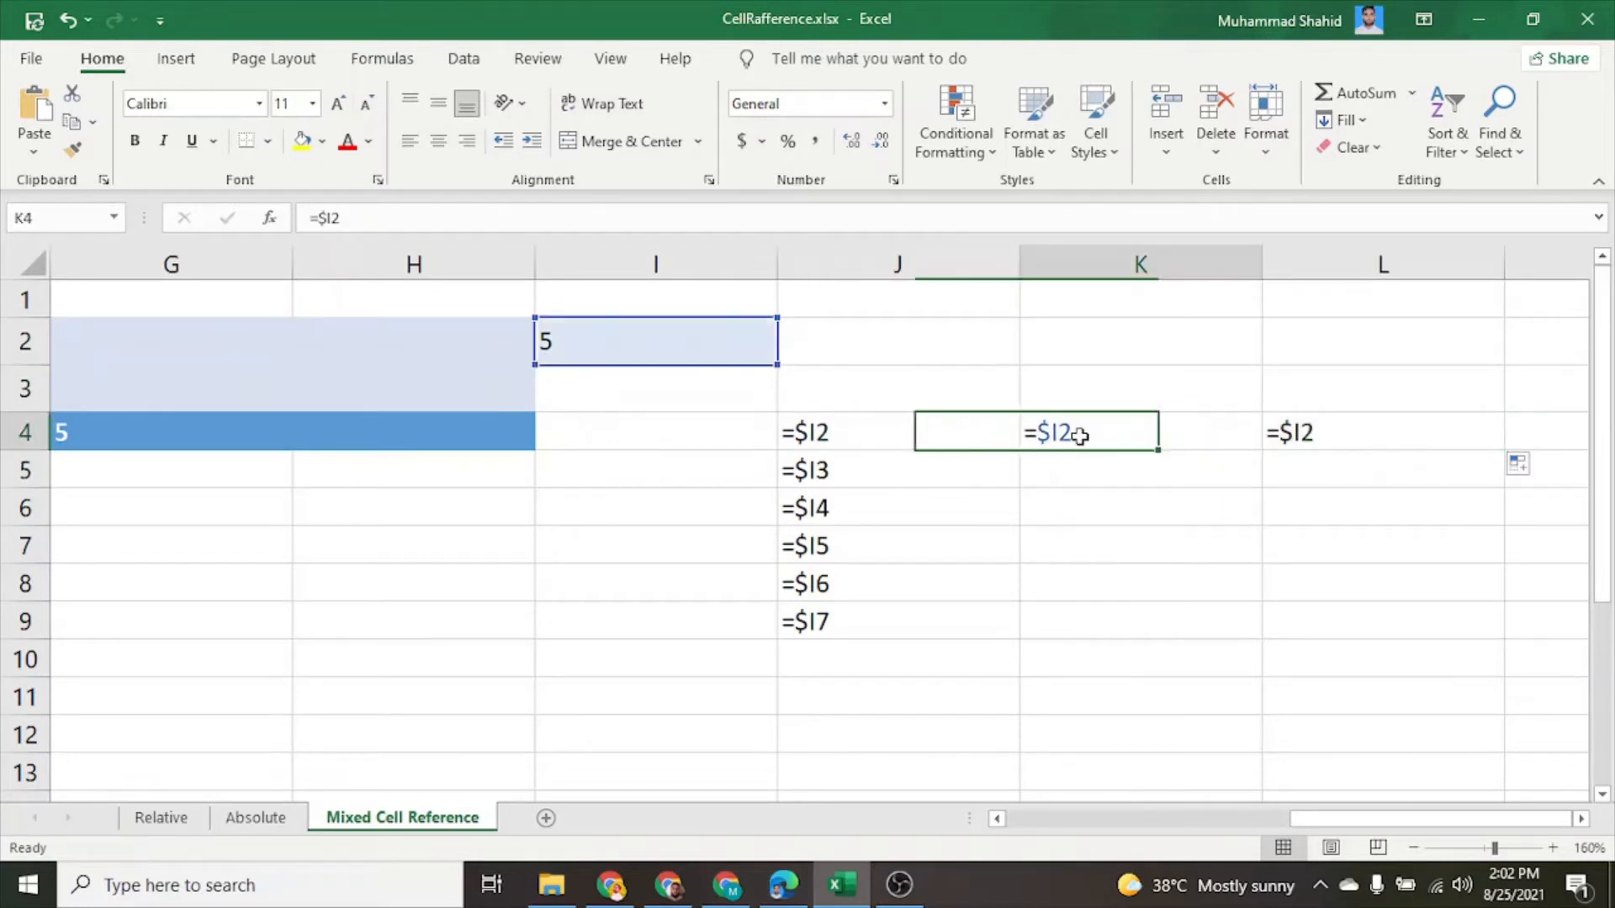
pyautogui.click(1300, 433)
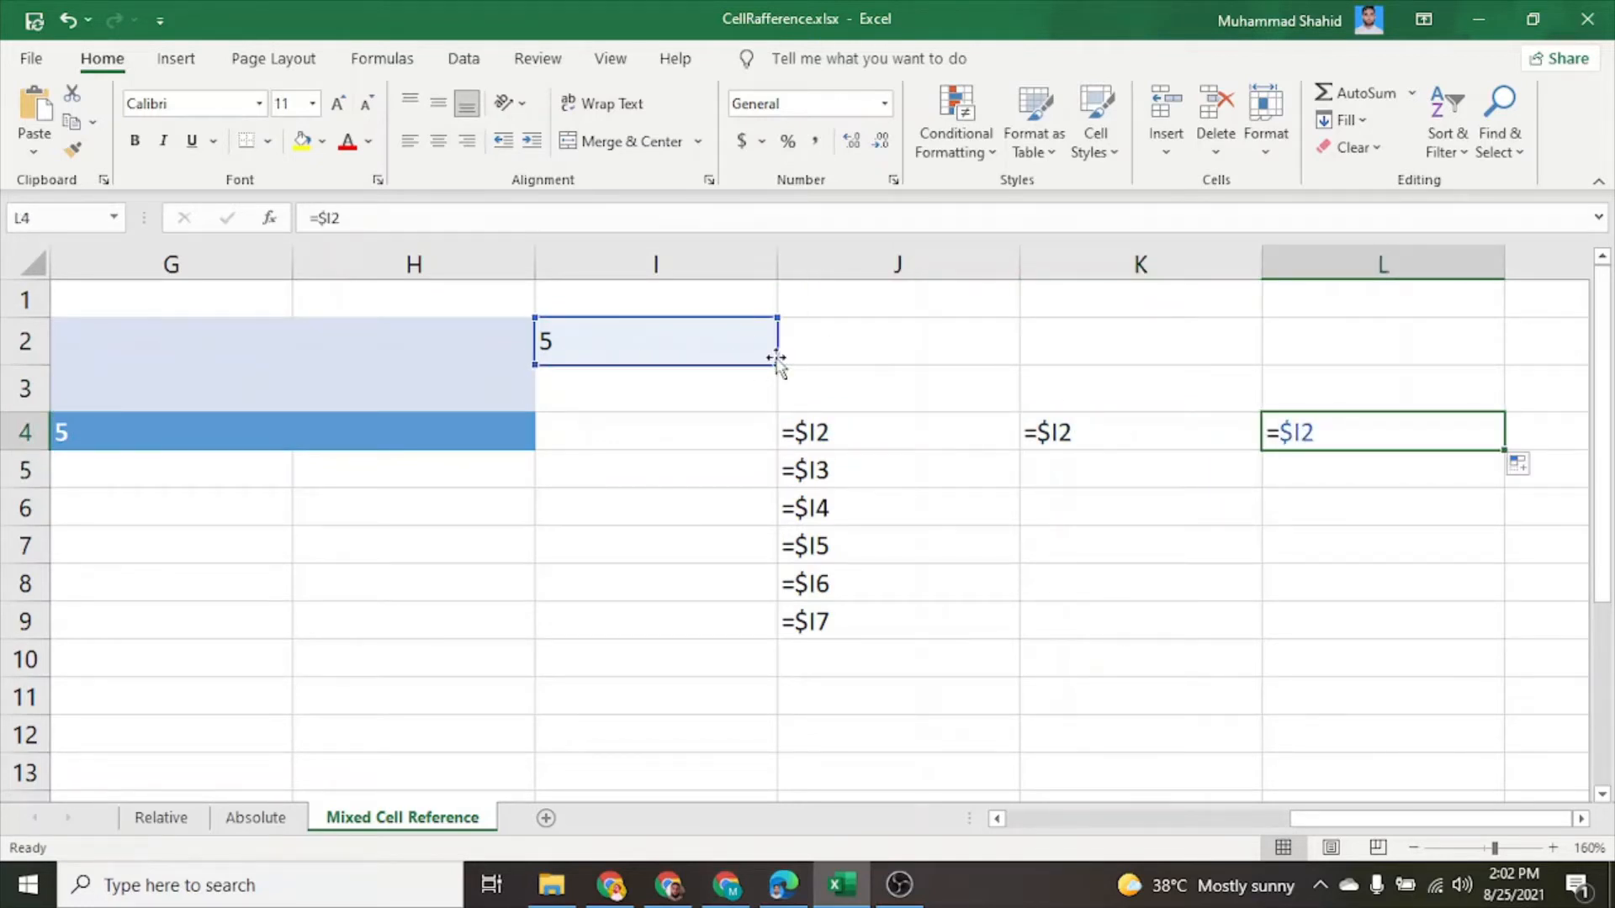
# - Change the reference in J4 to the mixed form =I$2, locking only the row
pyautogui.click(833, 429)
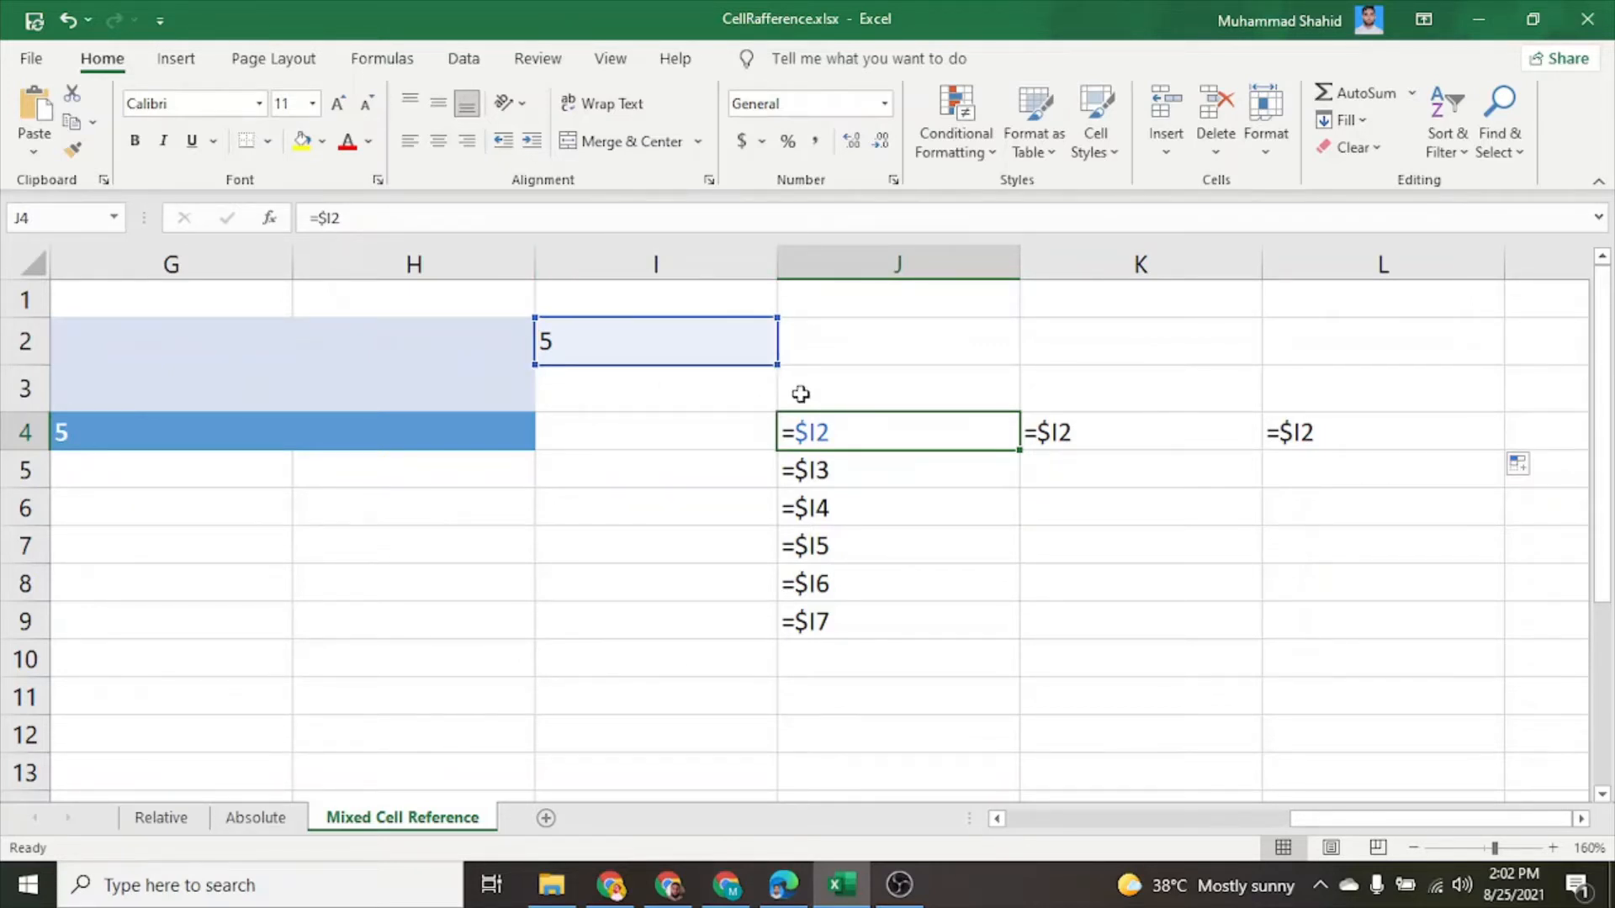
pyautogui.doubleClick(847, 431)
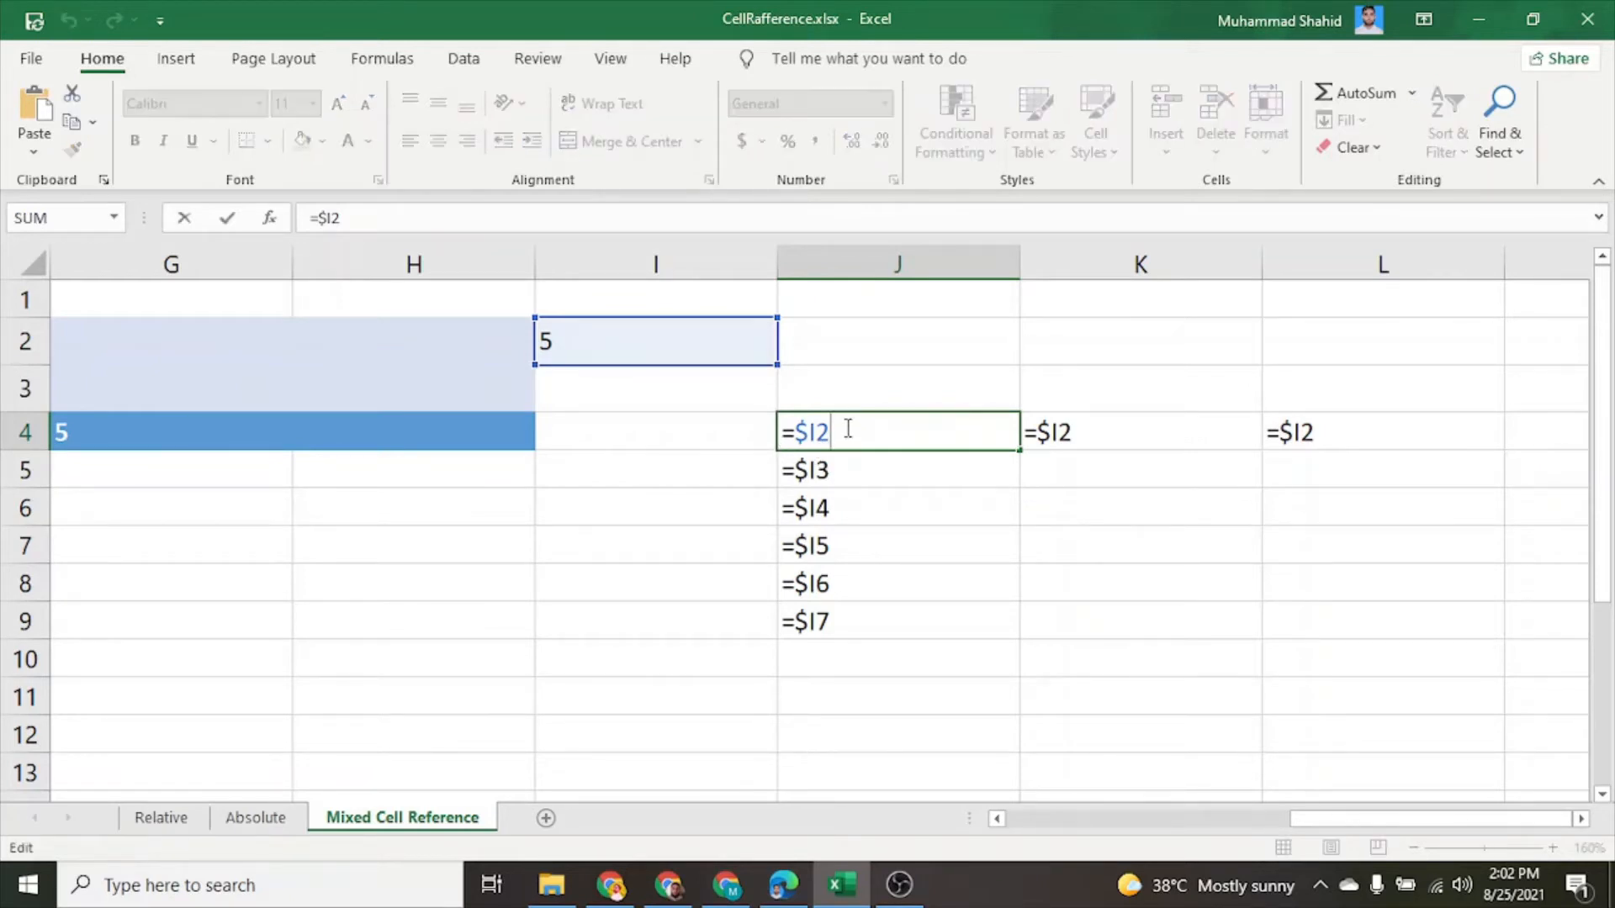
pyautogui.press('F4')
pyautogui.press('F4')
pyautogui.press('F4')
pyautogui.press('Return')
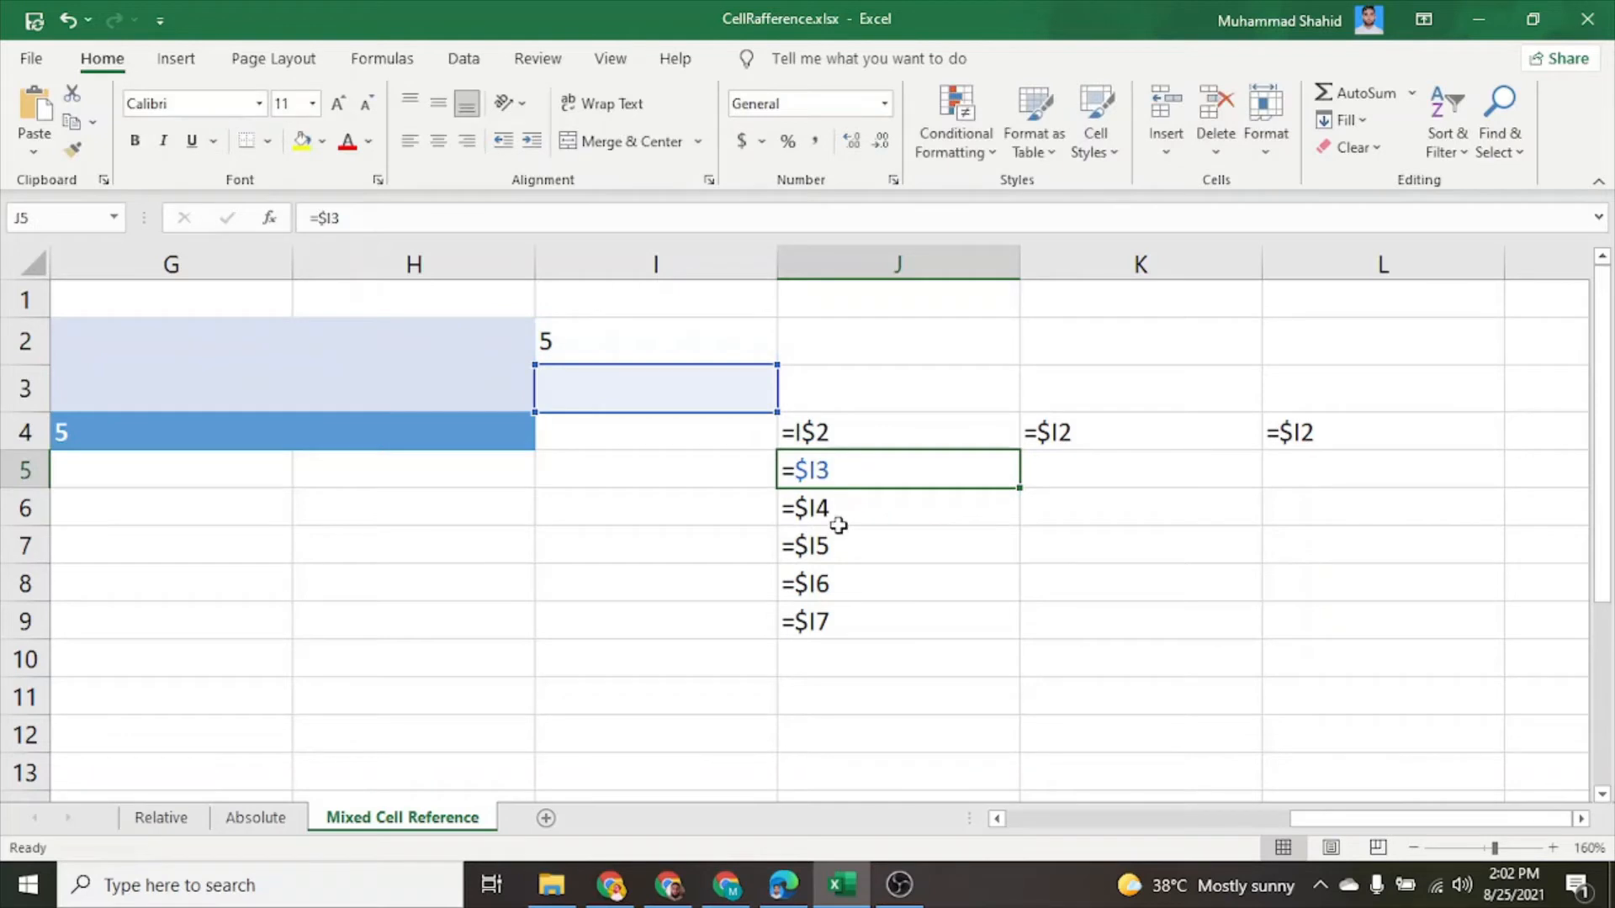
# - Fill the row-locked formula in J4 down to J9 and check the references of the copies
pyautogui.click(903, 429)
pyautogui.moveTo(1018, 450); pyautogui.dragTo(1017, 656)
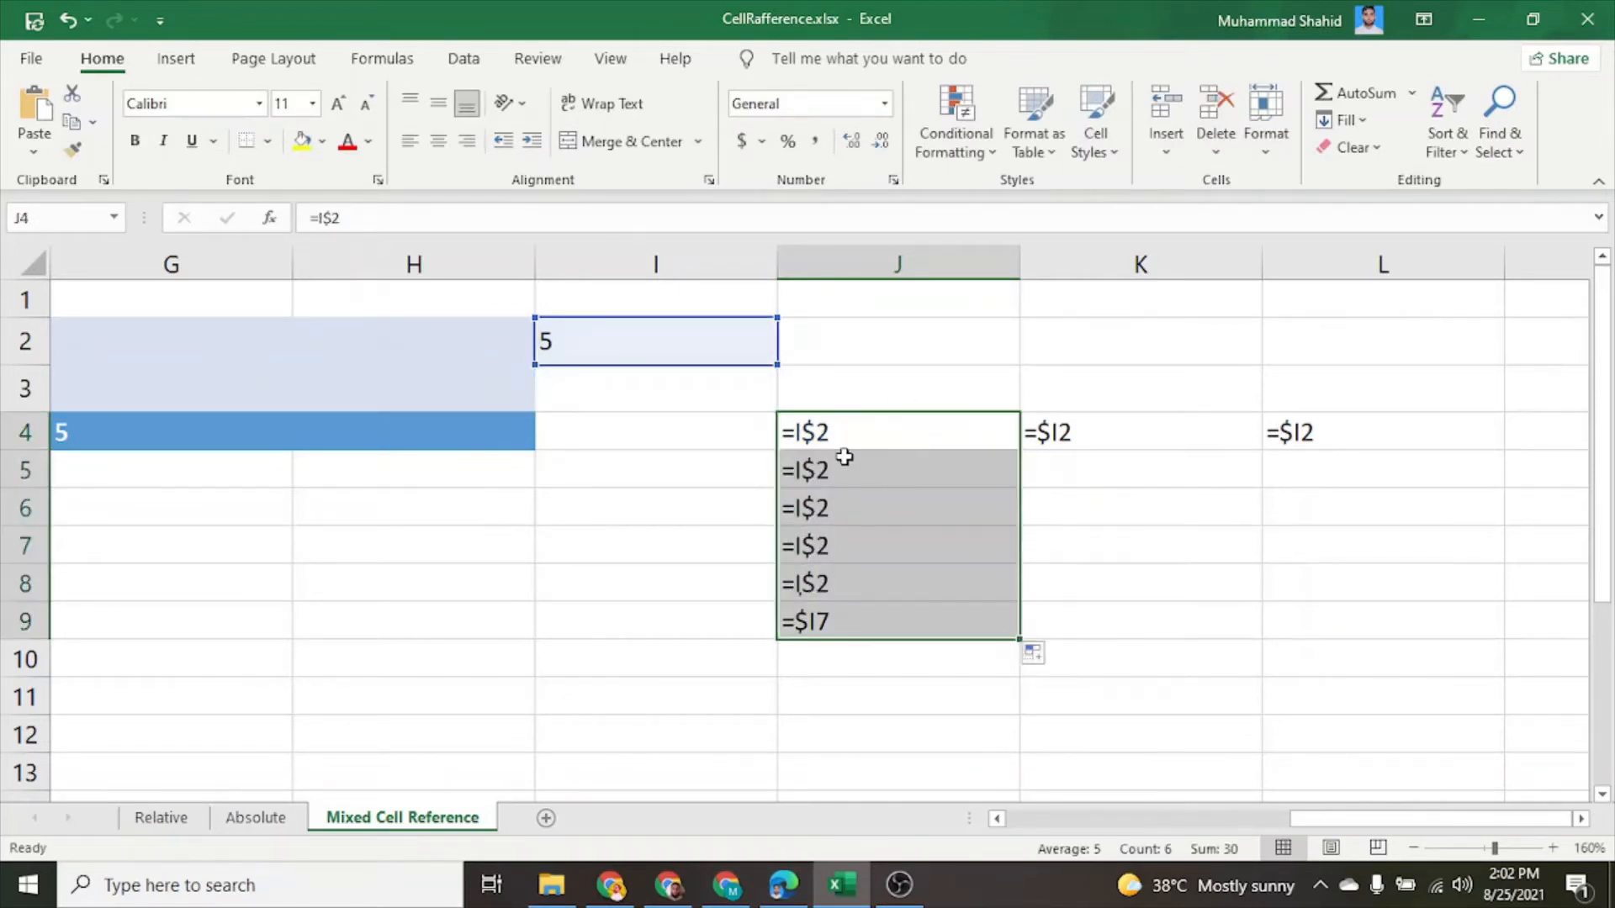
pyautogui.click(825, 575)
pyautogui.click(851, 503)
pyautogui.click(853, 477)
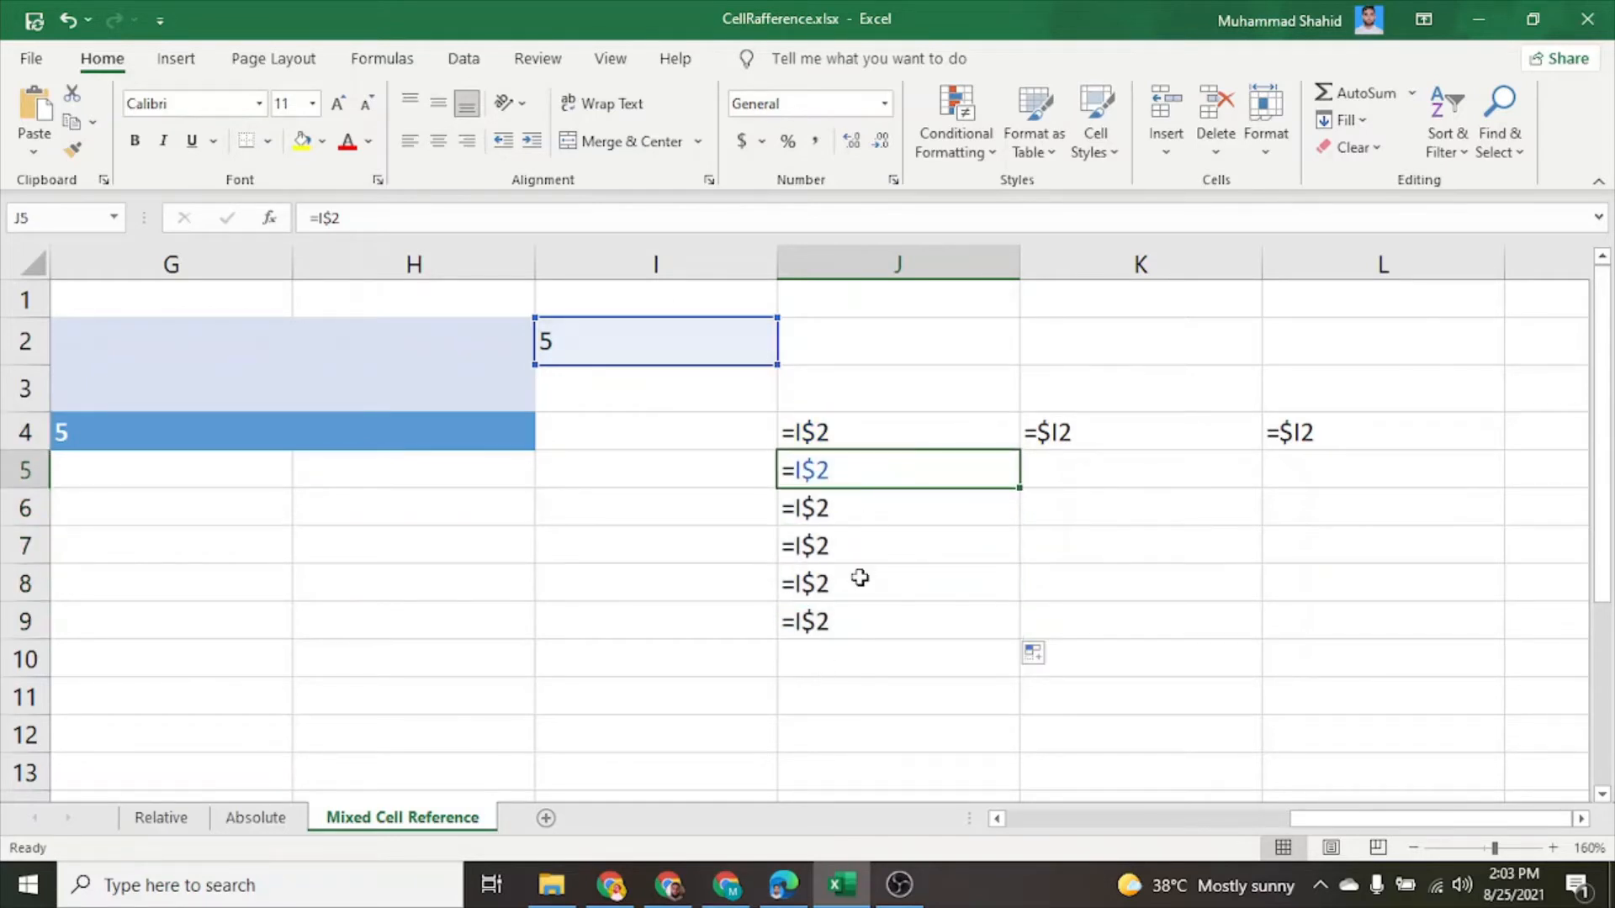
# - Fill the row-locked formula in J4 across to L4 and check which cells K4 and L4 refer to
pyautogui.click(861, 427)
pyautogui.moveTo(1020, 448); pyautogui.dragTo(755, 431)
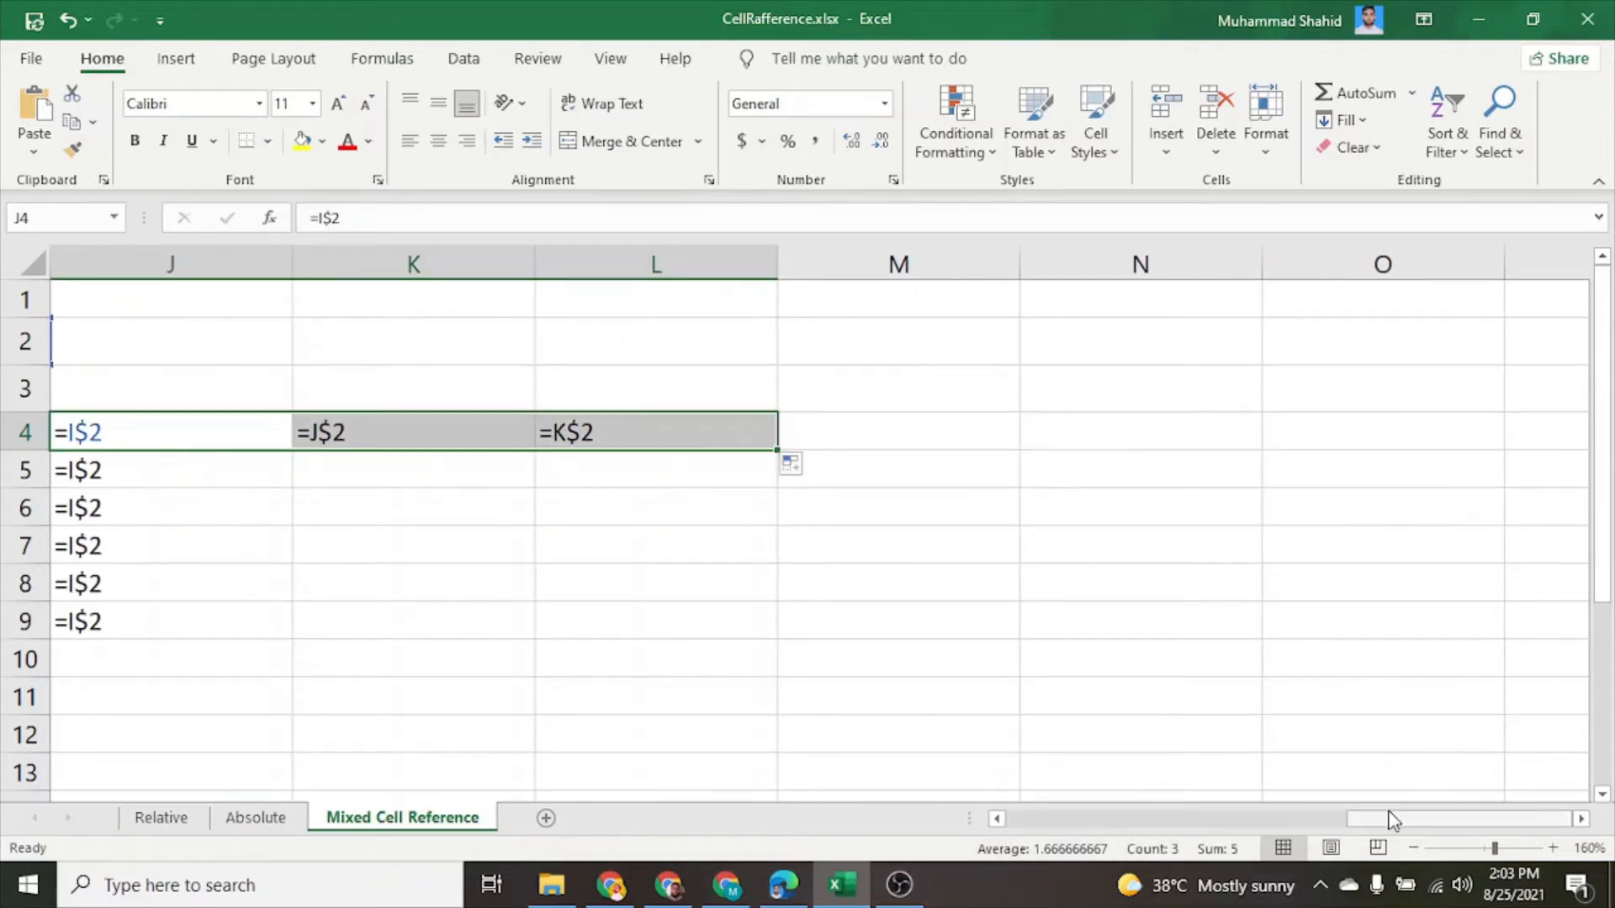
pyautogui.moveTo(1391, 815); pyautogui.dragTo(1294, 815)
pyautogui.click(970, 556)
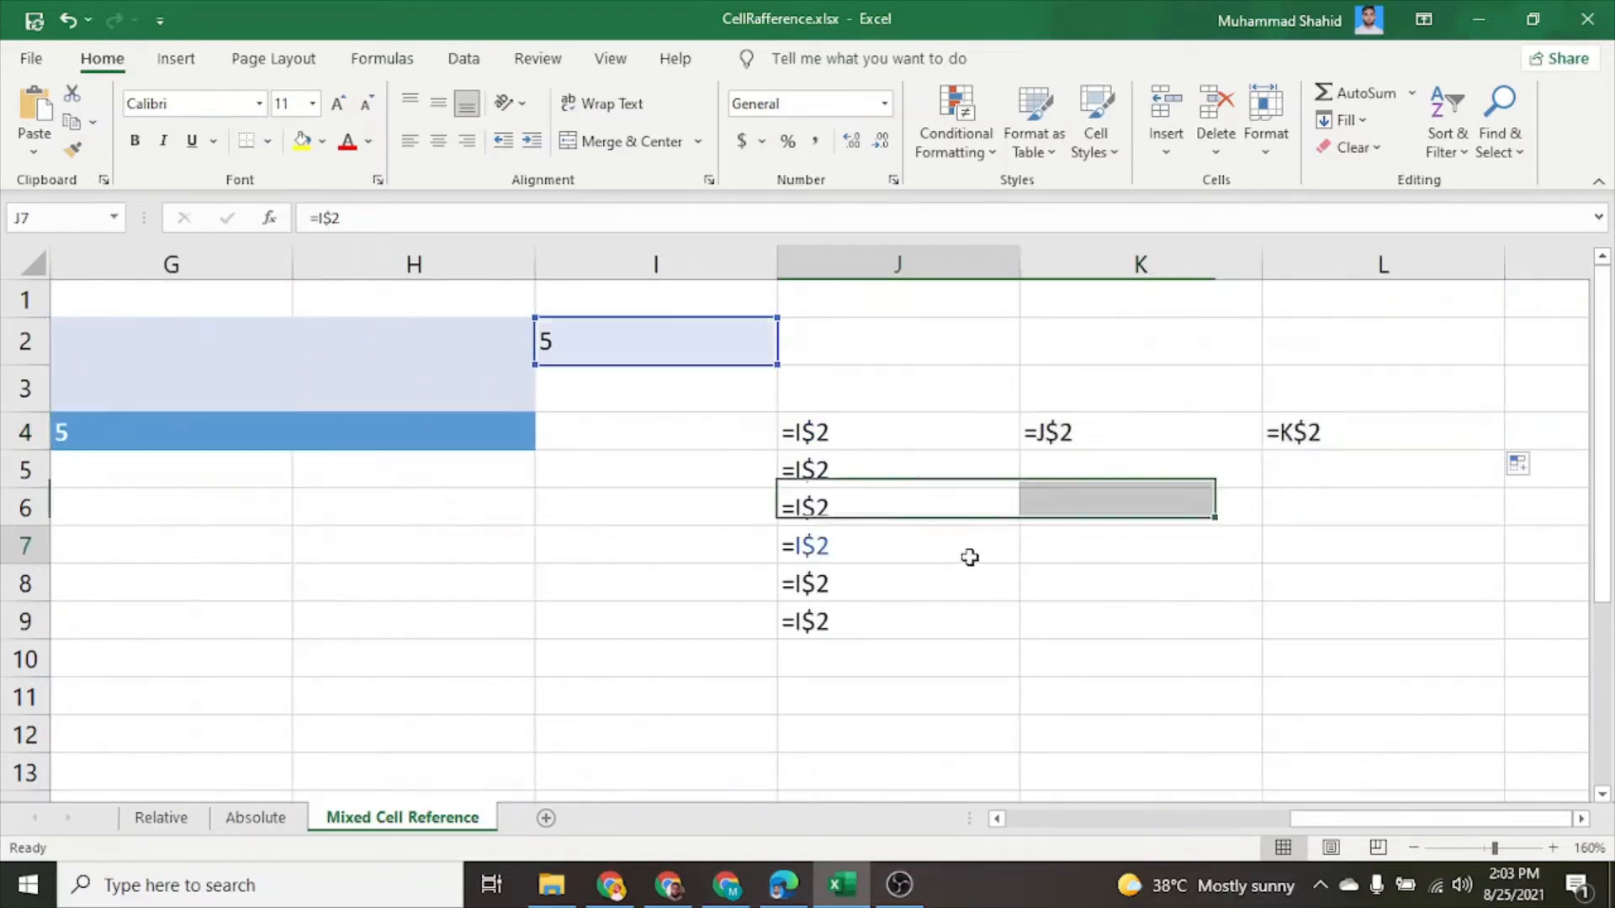
pyautogui.click(1110, 431)
pyautogui.click(1269, 430)
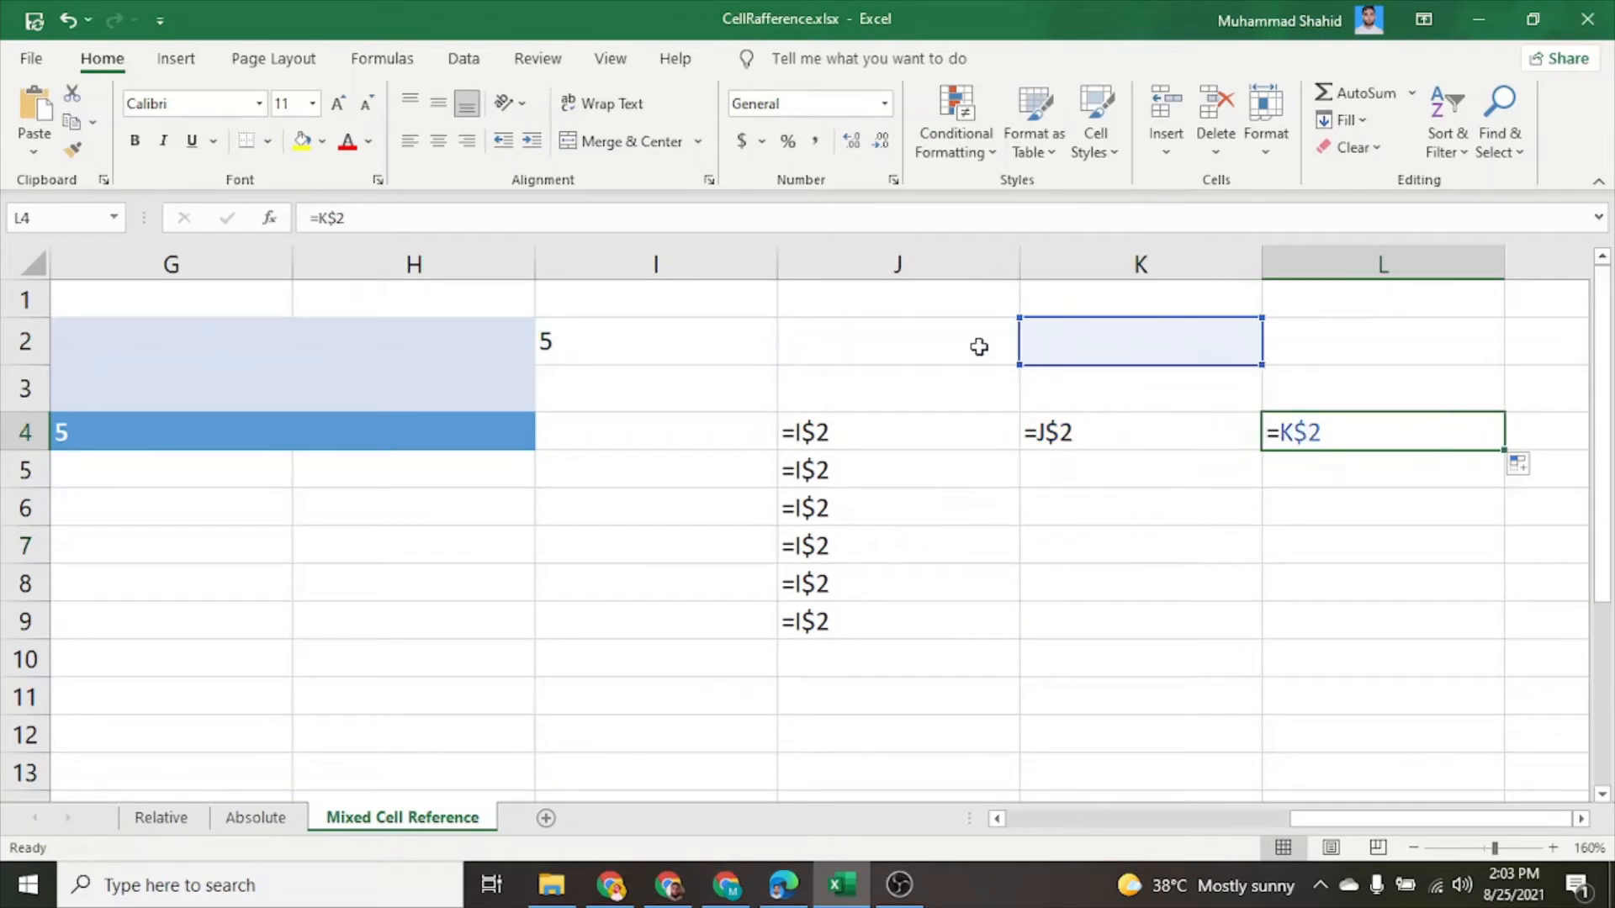
pyautogui.click(692, 571)
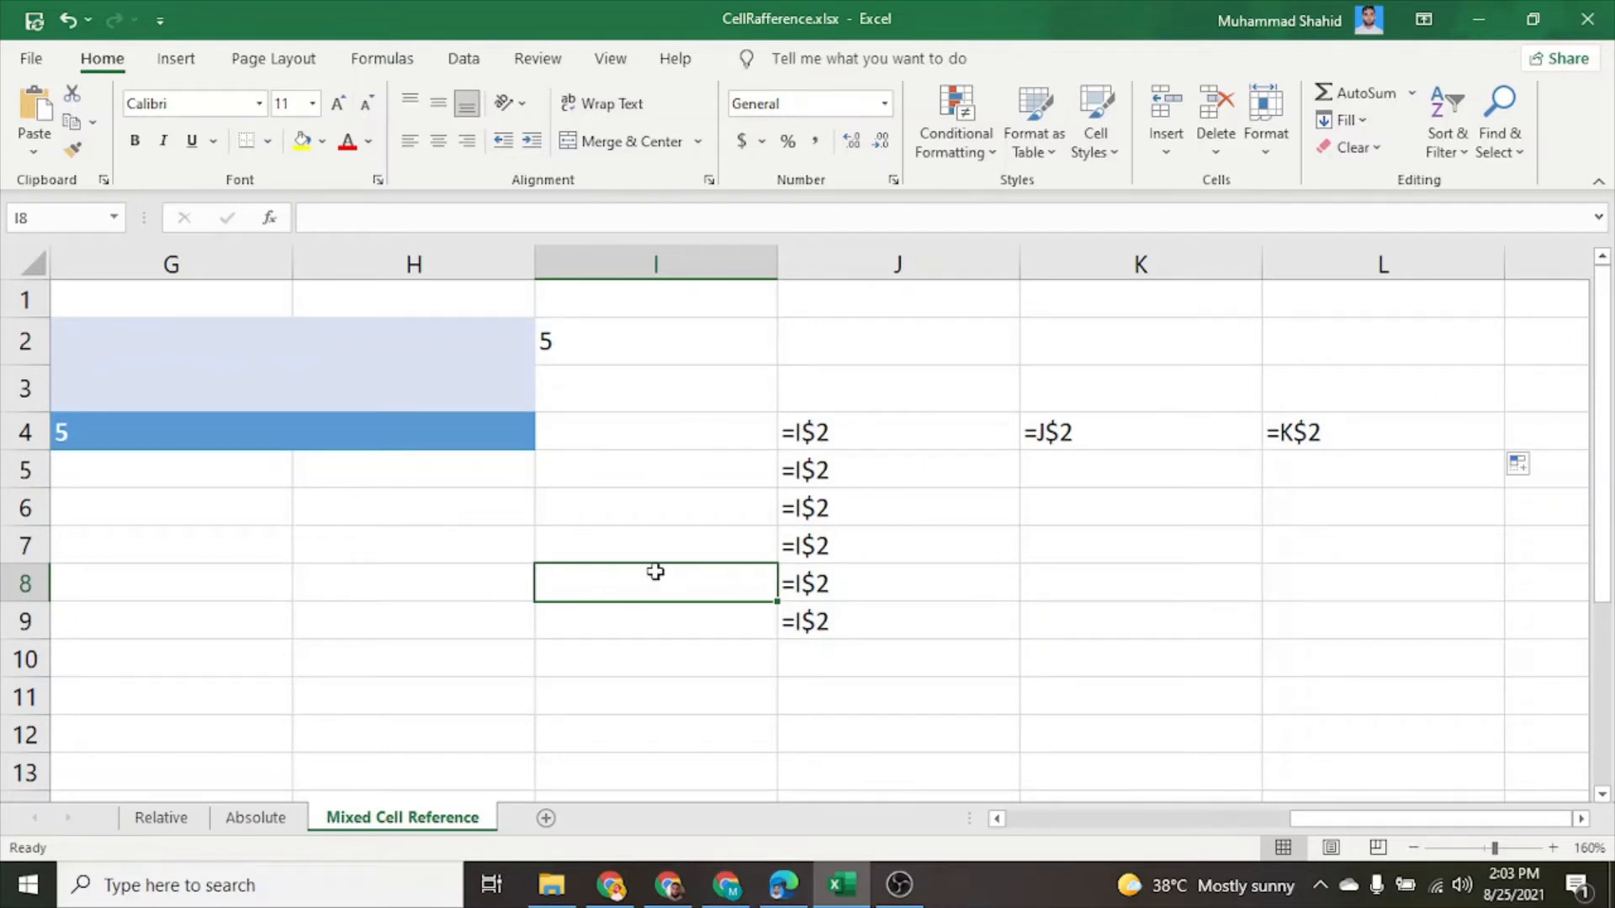
# - Switch the sheet from showing formulas back to showing values and select the example range J4:L10
pyautogui.hotkey('ctrl', '`')
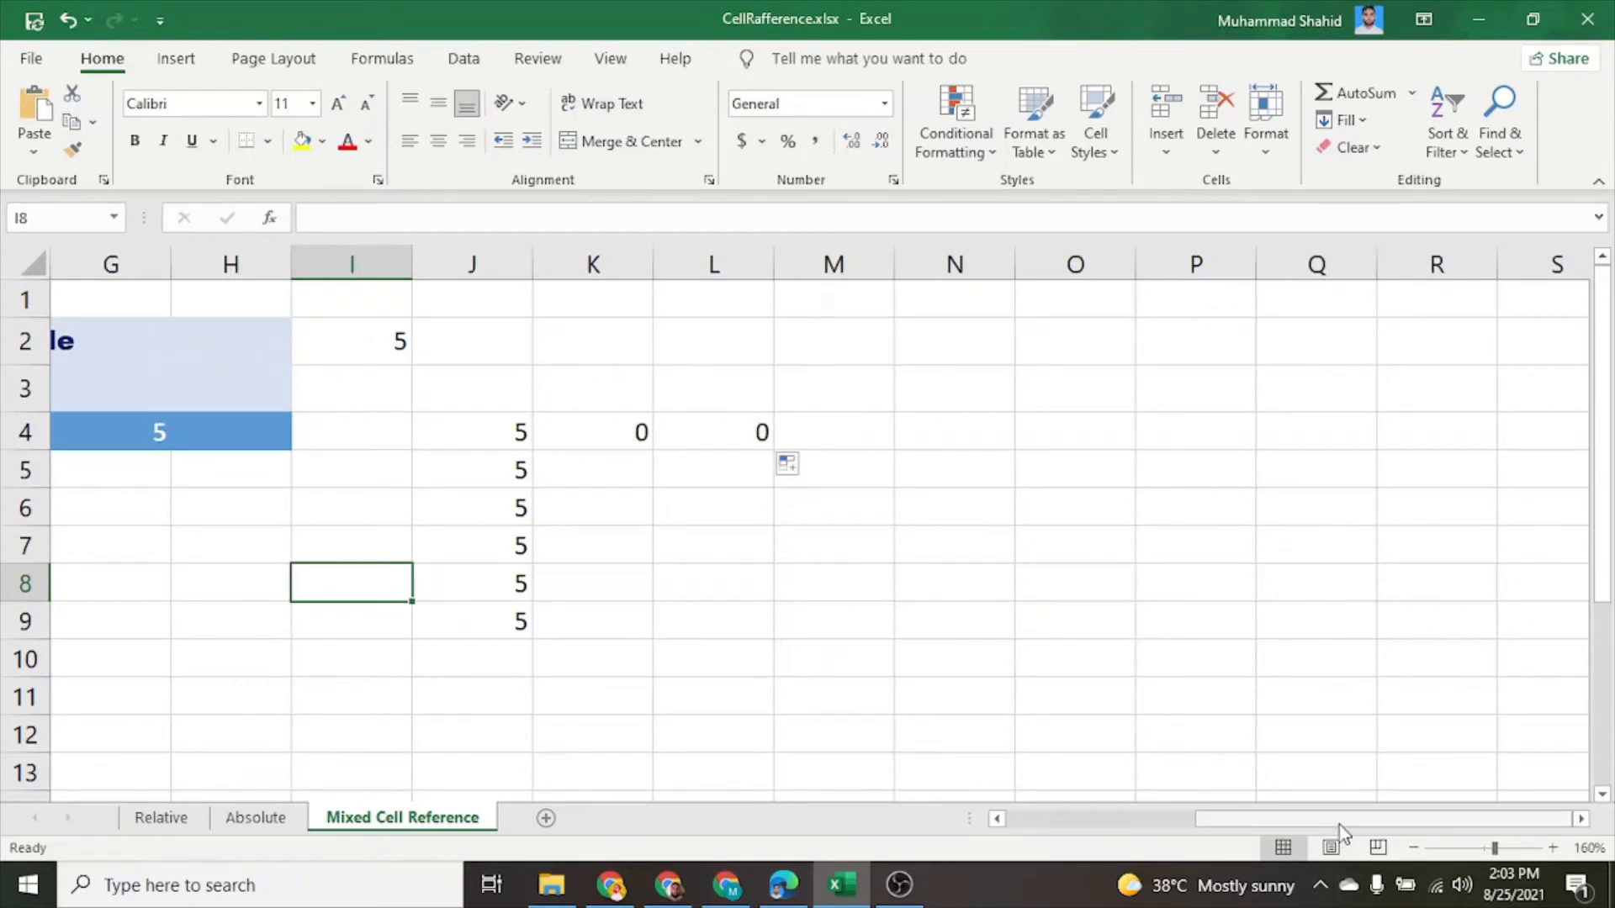
pyautogui.moveTo(1328, 818); pyautogui.dragTo(1311, 818)
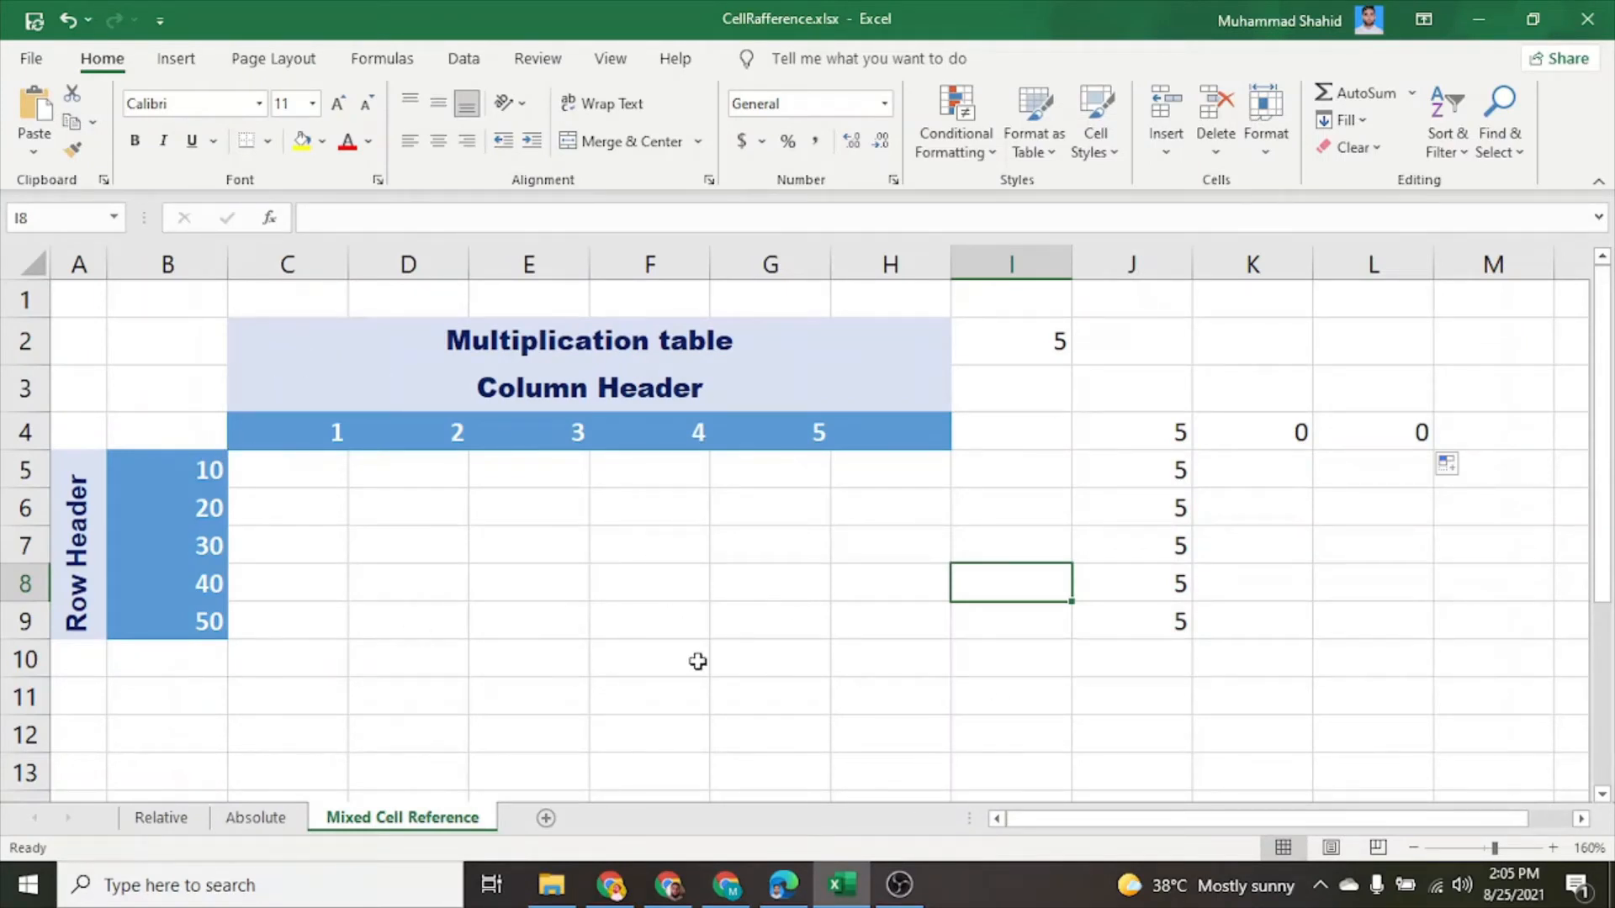
pyautogui.click(1132, 425)
pyautogui.moveTo(1146, 455); pyautogui.dragTo(1365, 670)
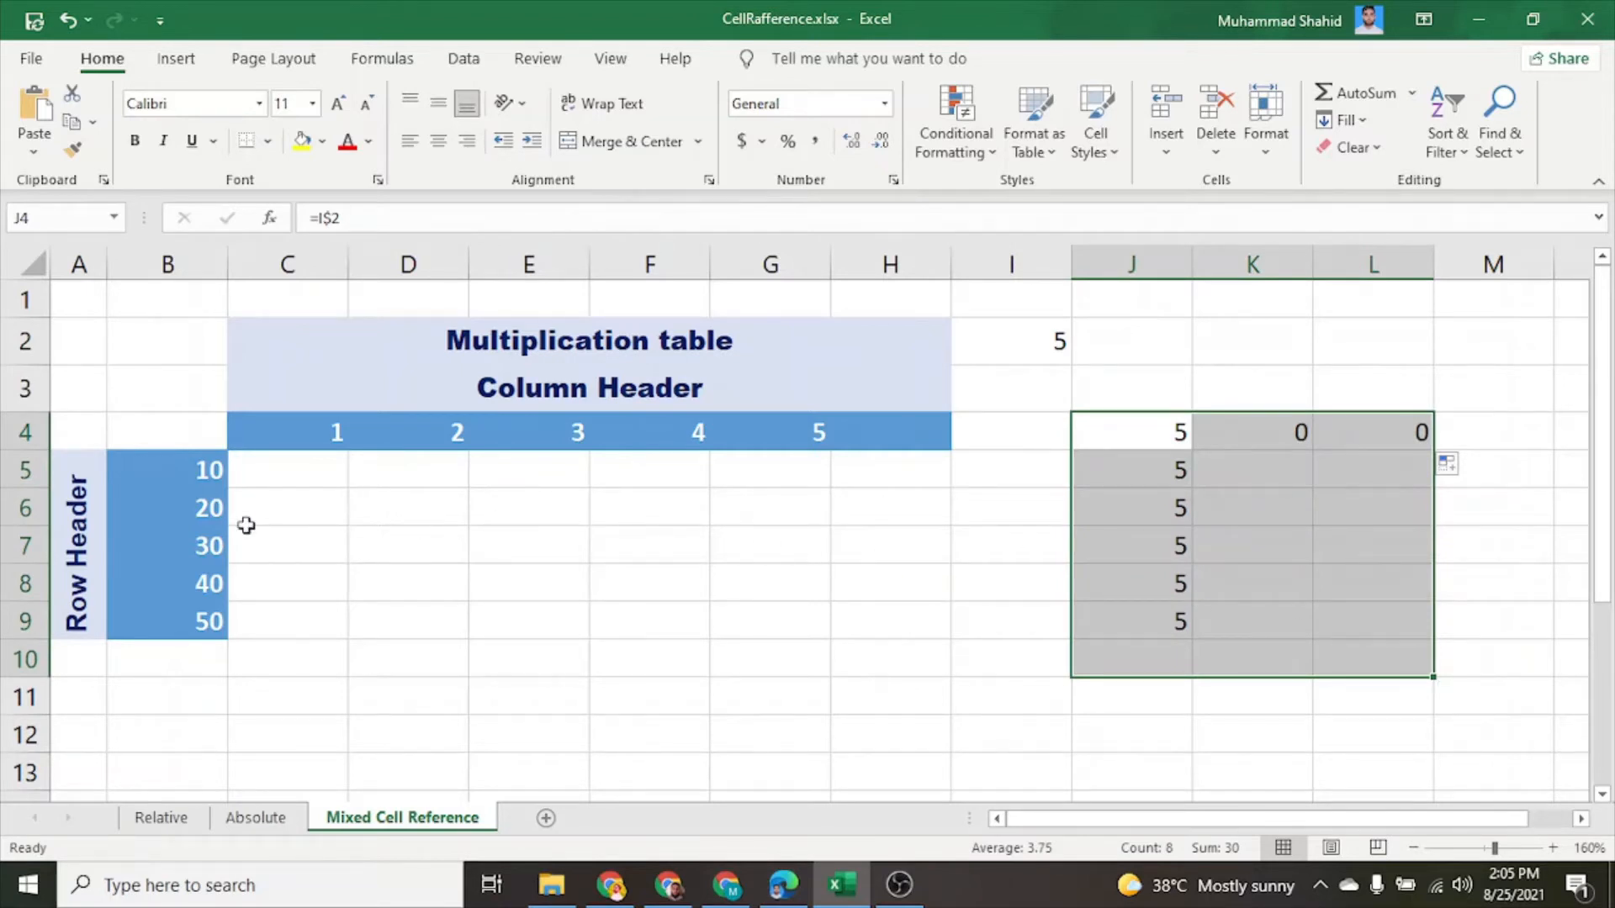
# - Examine the empty multiplication grid starting at C5, its column header values in row 4 and its row header values in column B
pyautogui.click(295, 483)
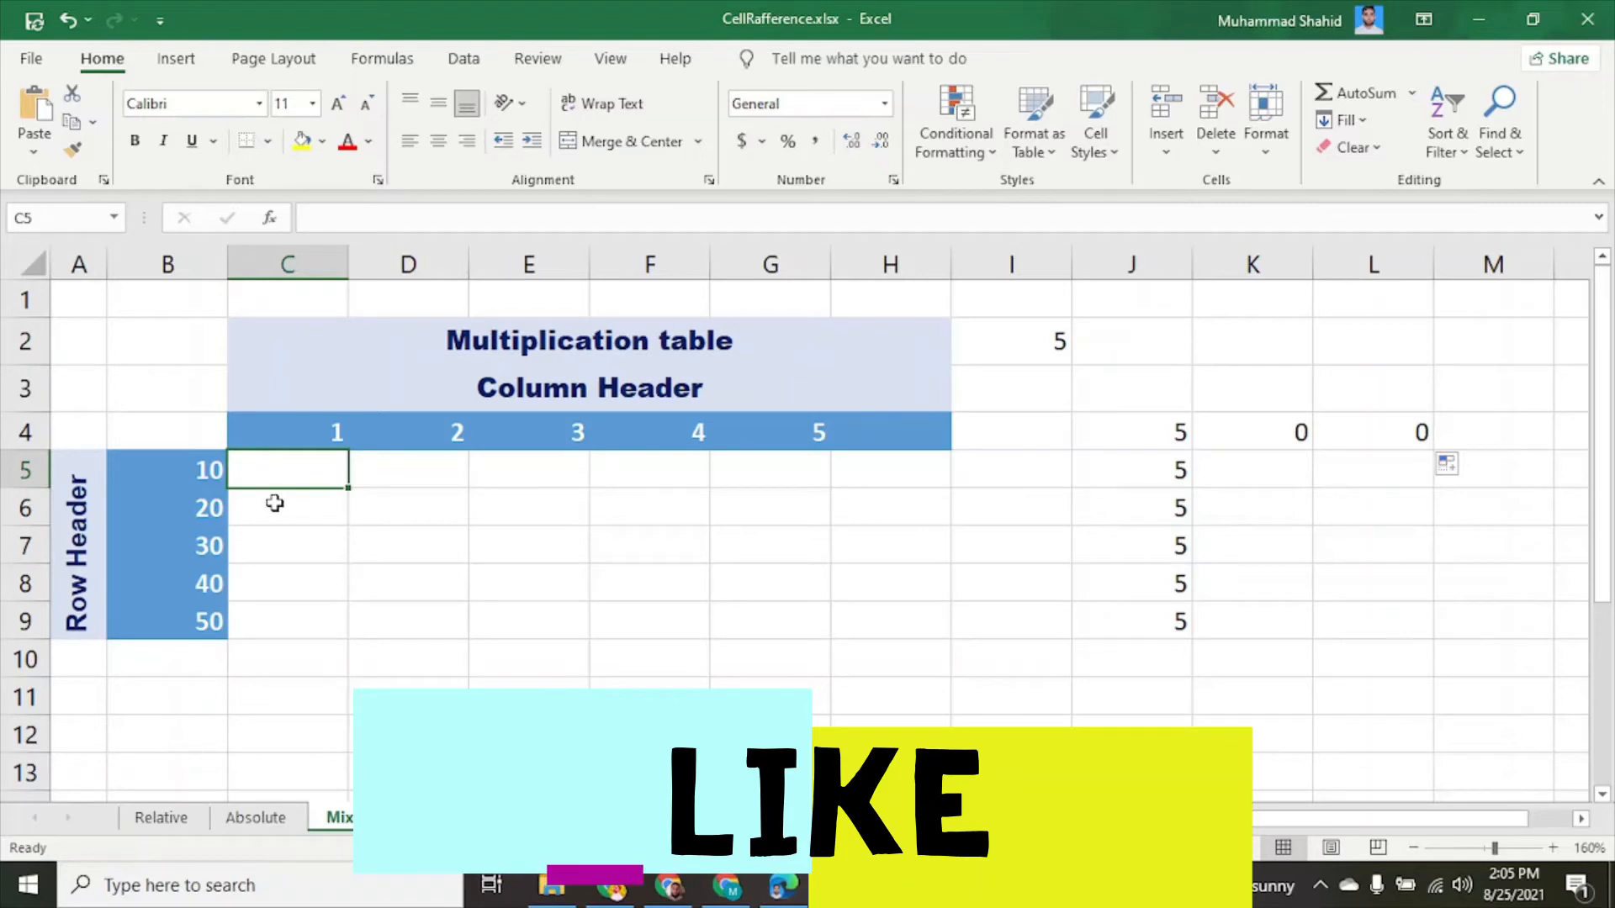
pyautogui.click(497, 547)
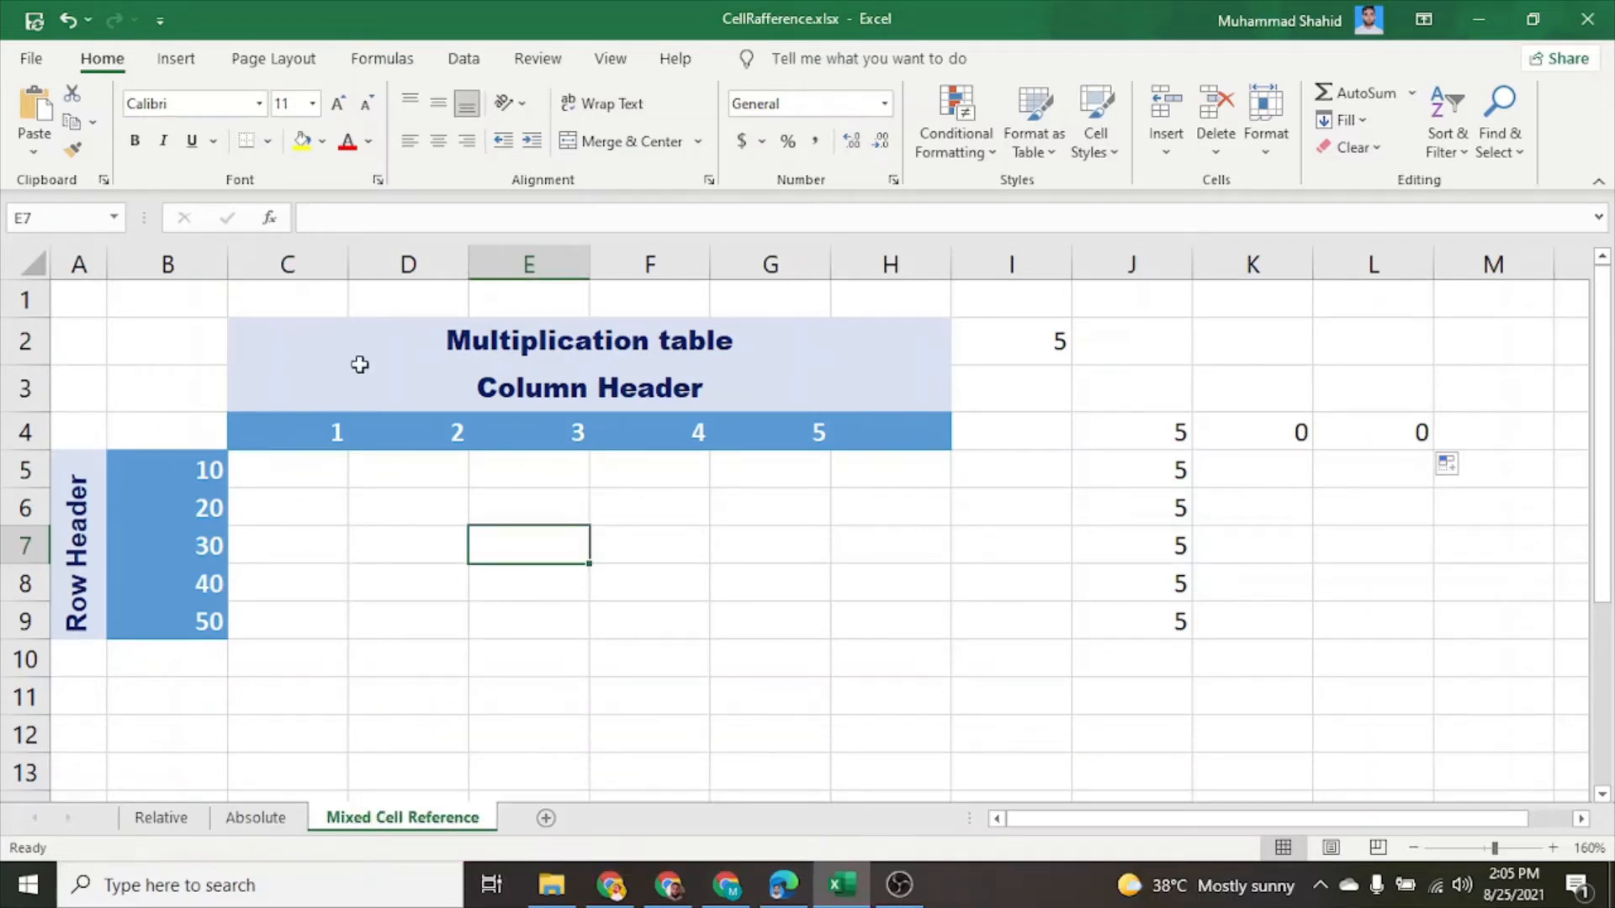
pyautogui.click(247, 480)
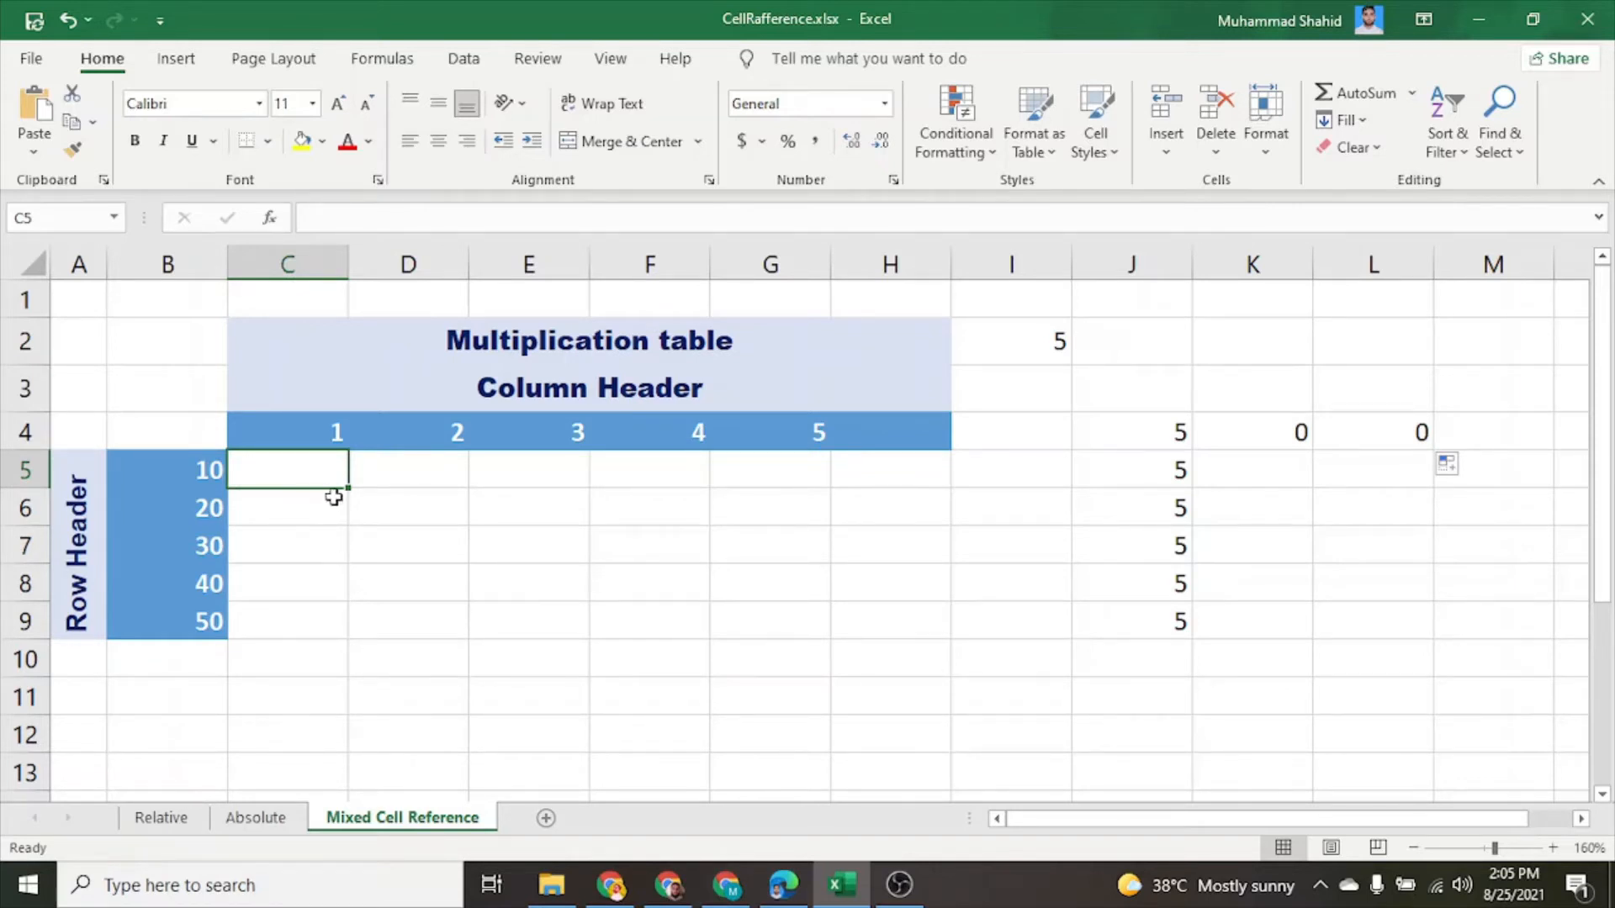
pyautogui.click(708, 653)
pyautogui.click(303, 444)
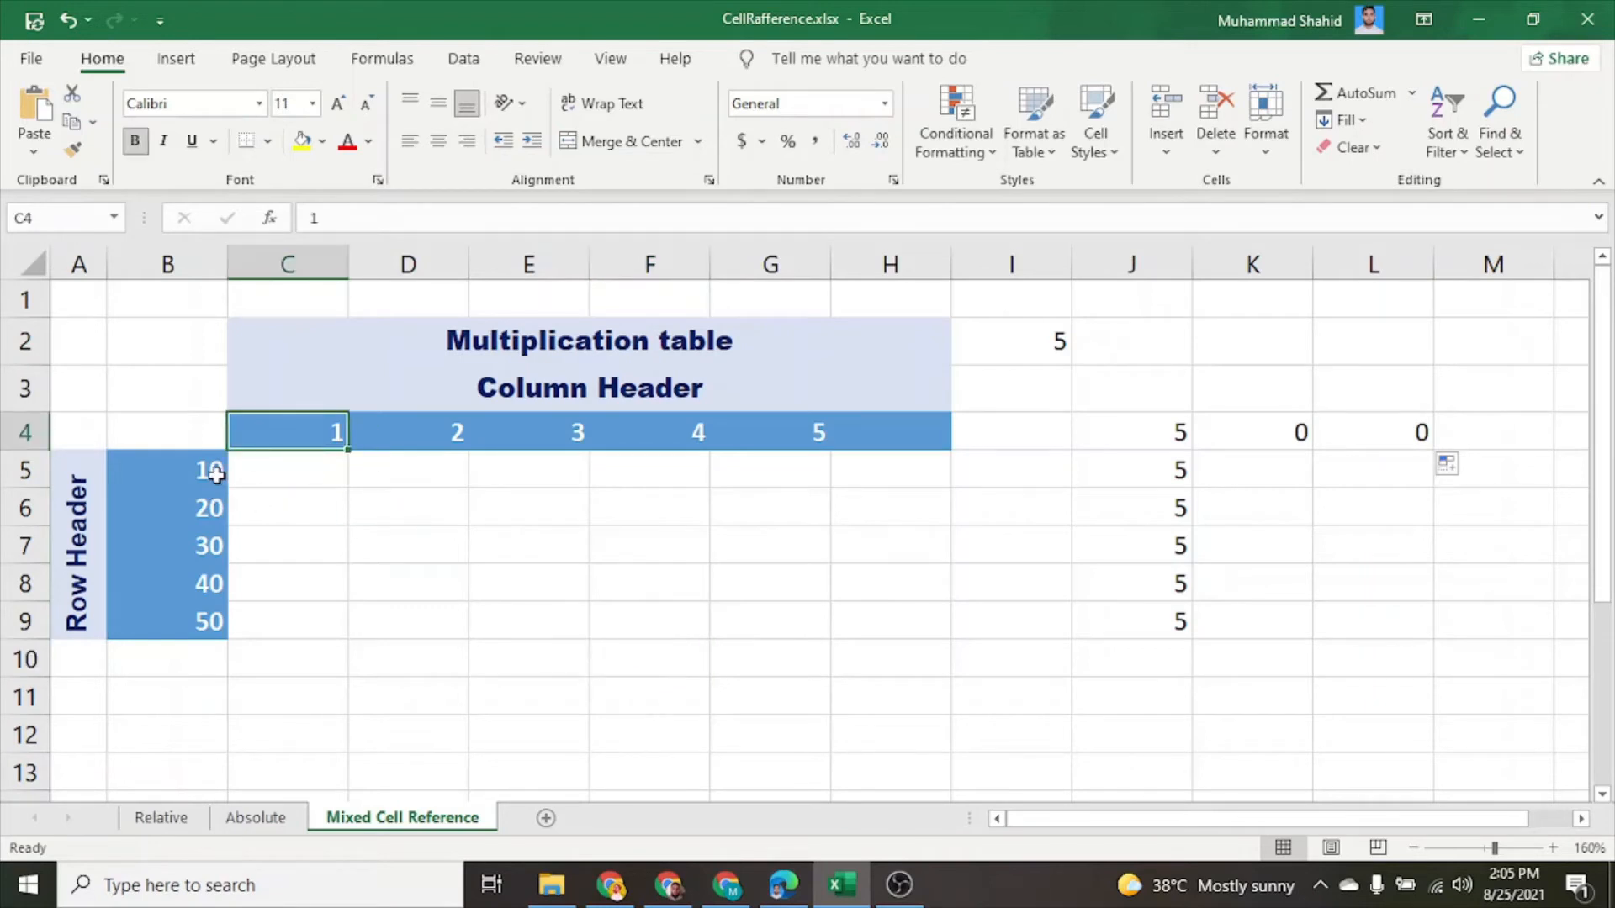
pyautogui.click(215, 476)
pyautogui.click(210, 510)
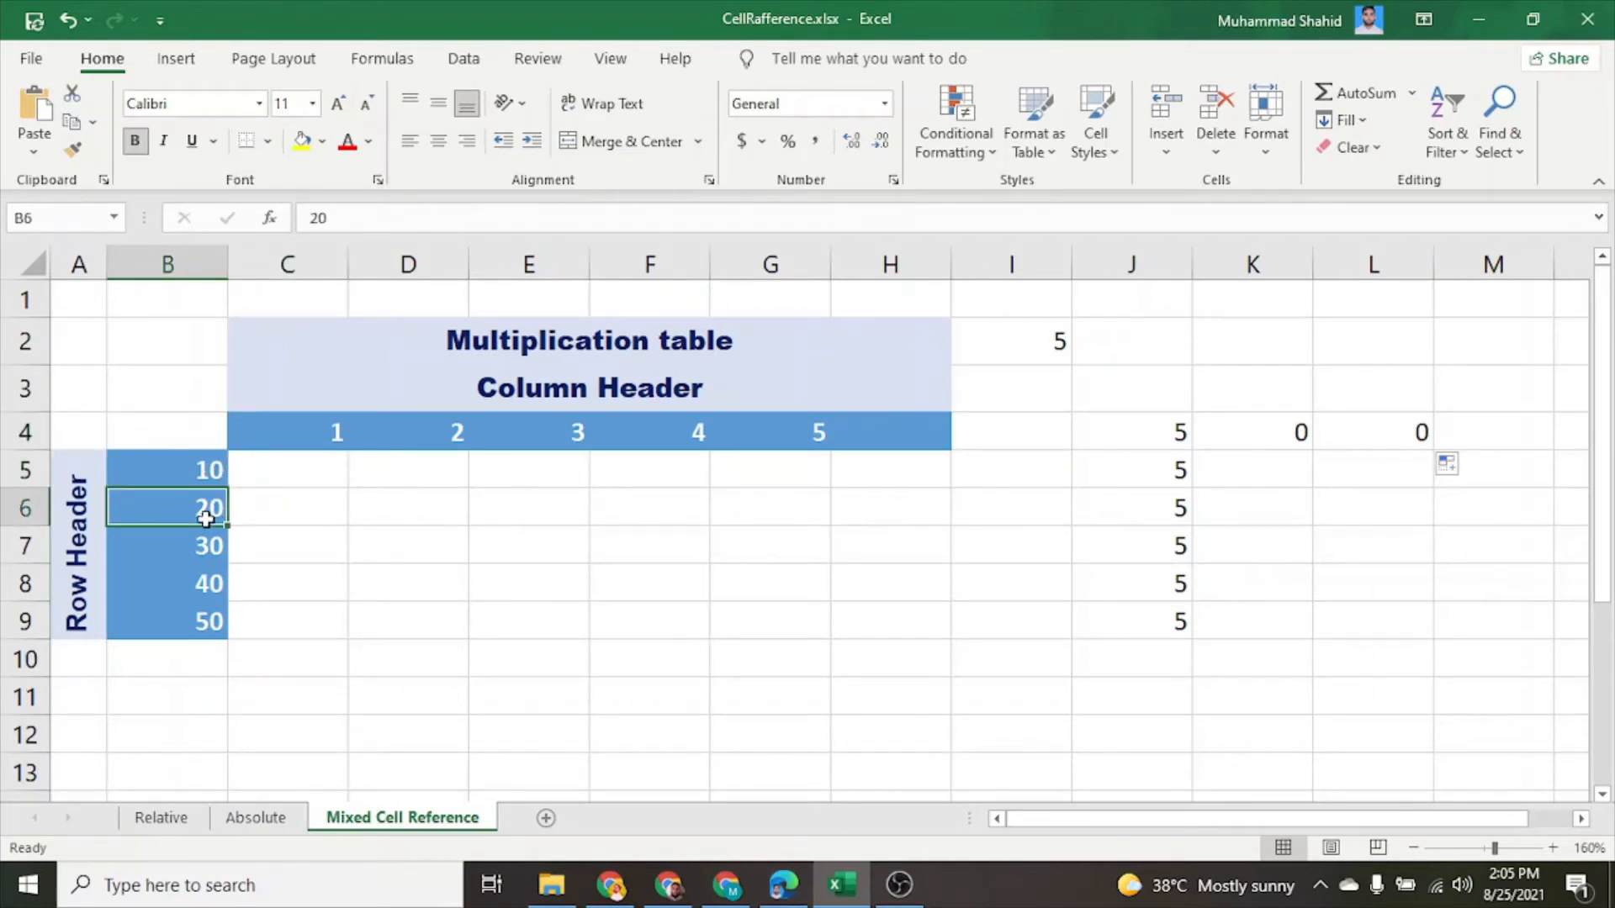
pyautogui.click(209, 552)
pyautogui.click(212, 572)
pyautogui.click(218, 626)
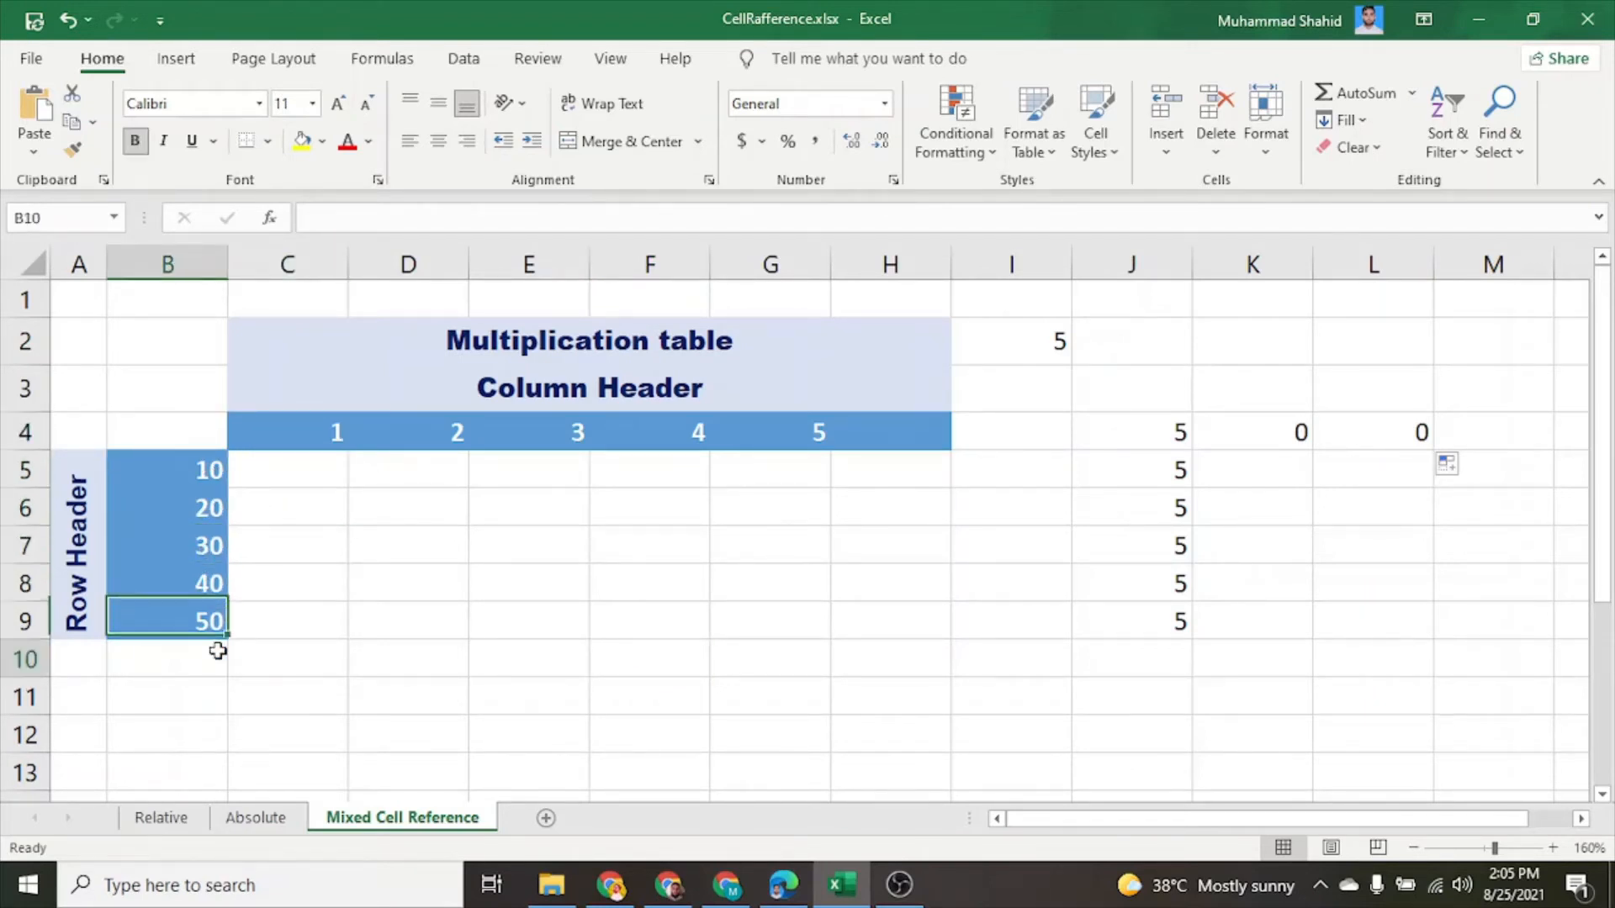
pyautogui.click(219, 650)
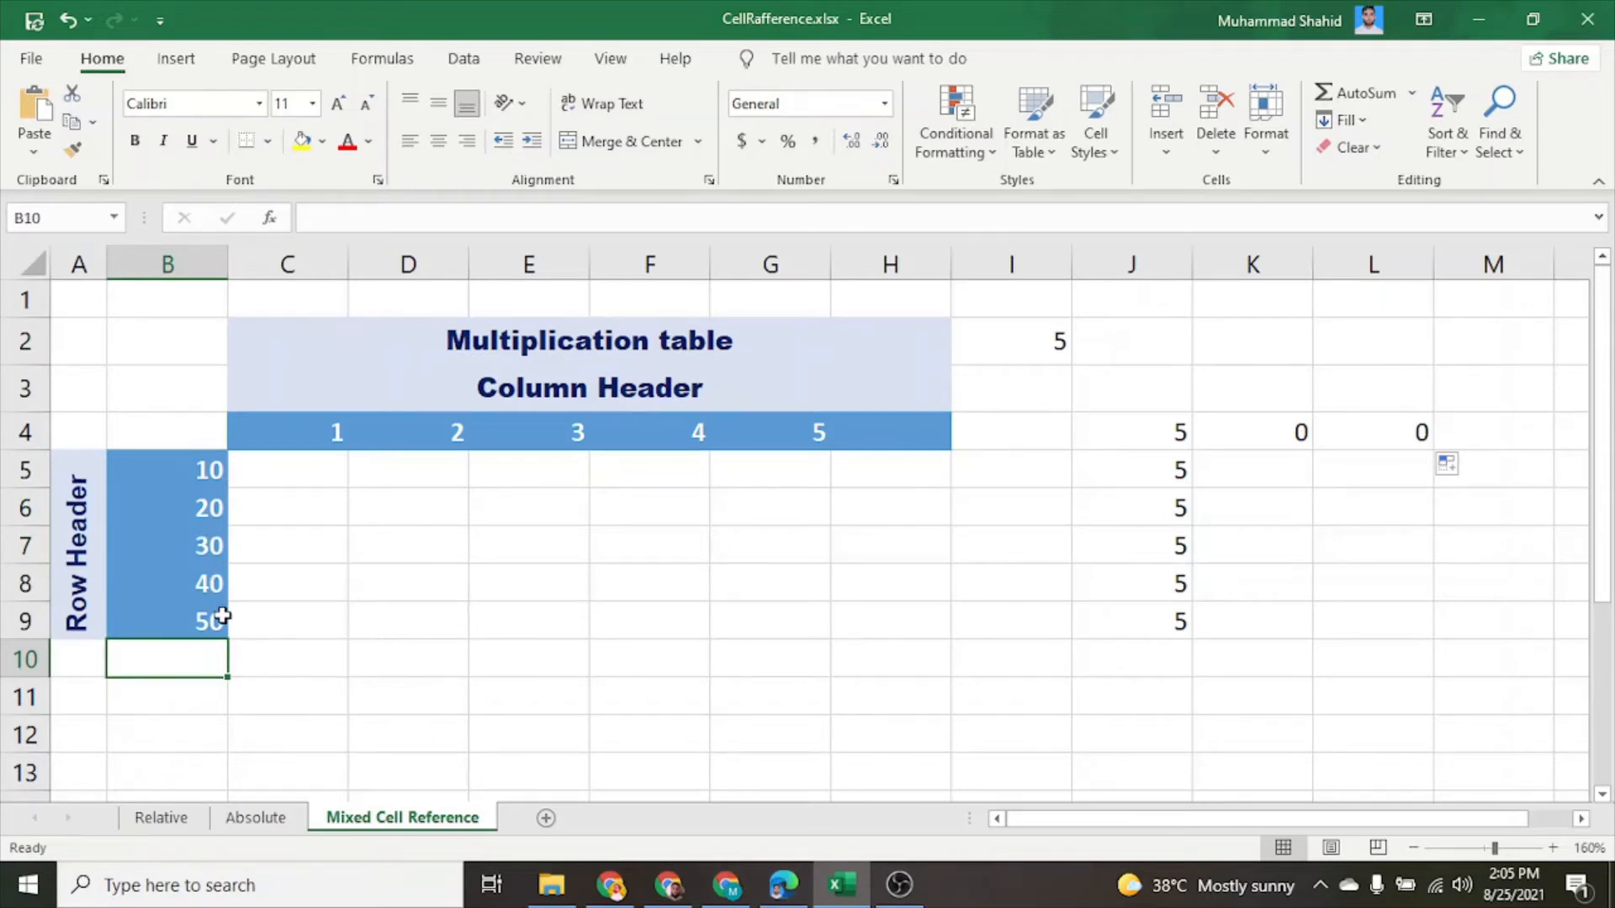
pyautogui.click(223, 472)
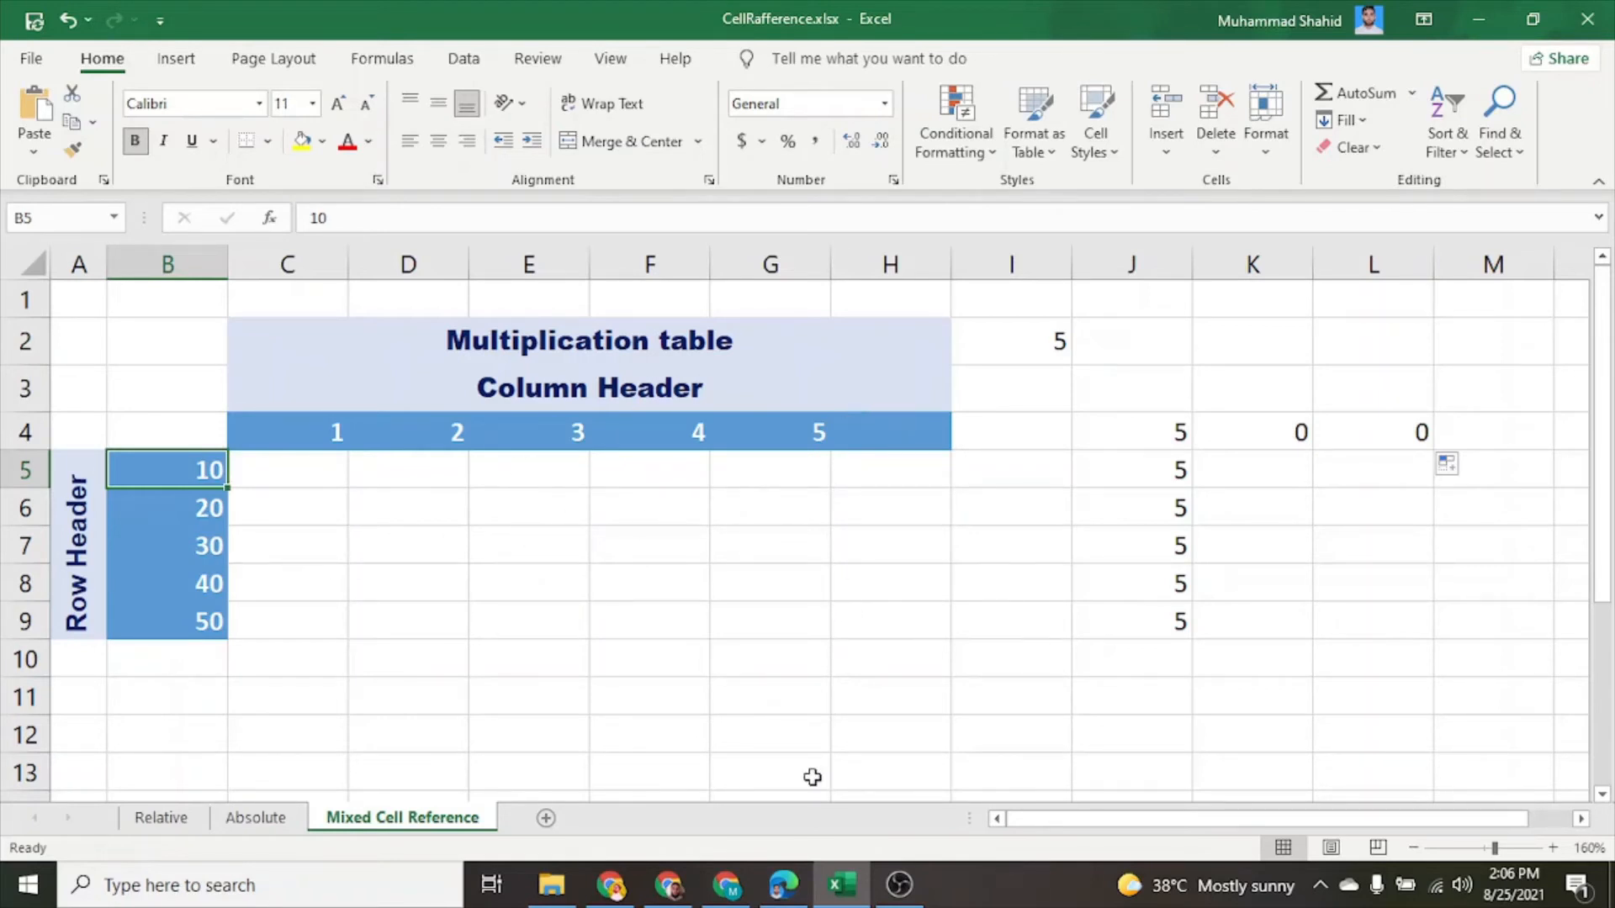
# - Enter the formula =C4*B5 in C5 to multiply the first column header by the first row header
pyautogui.click(270, 467)
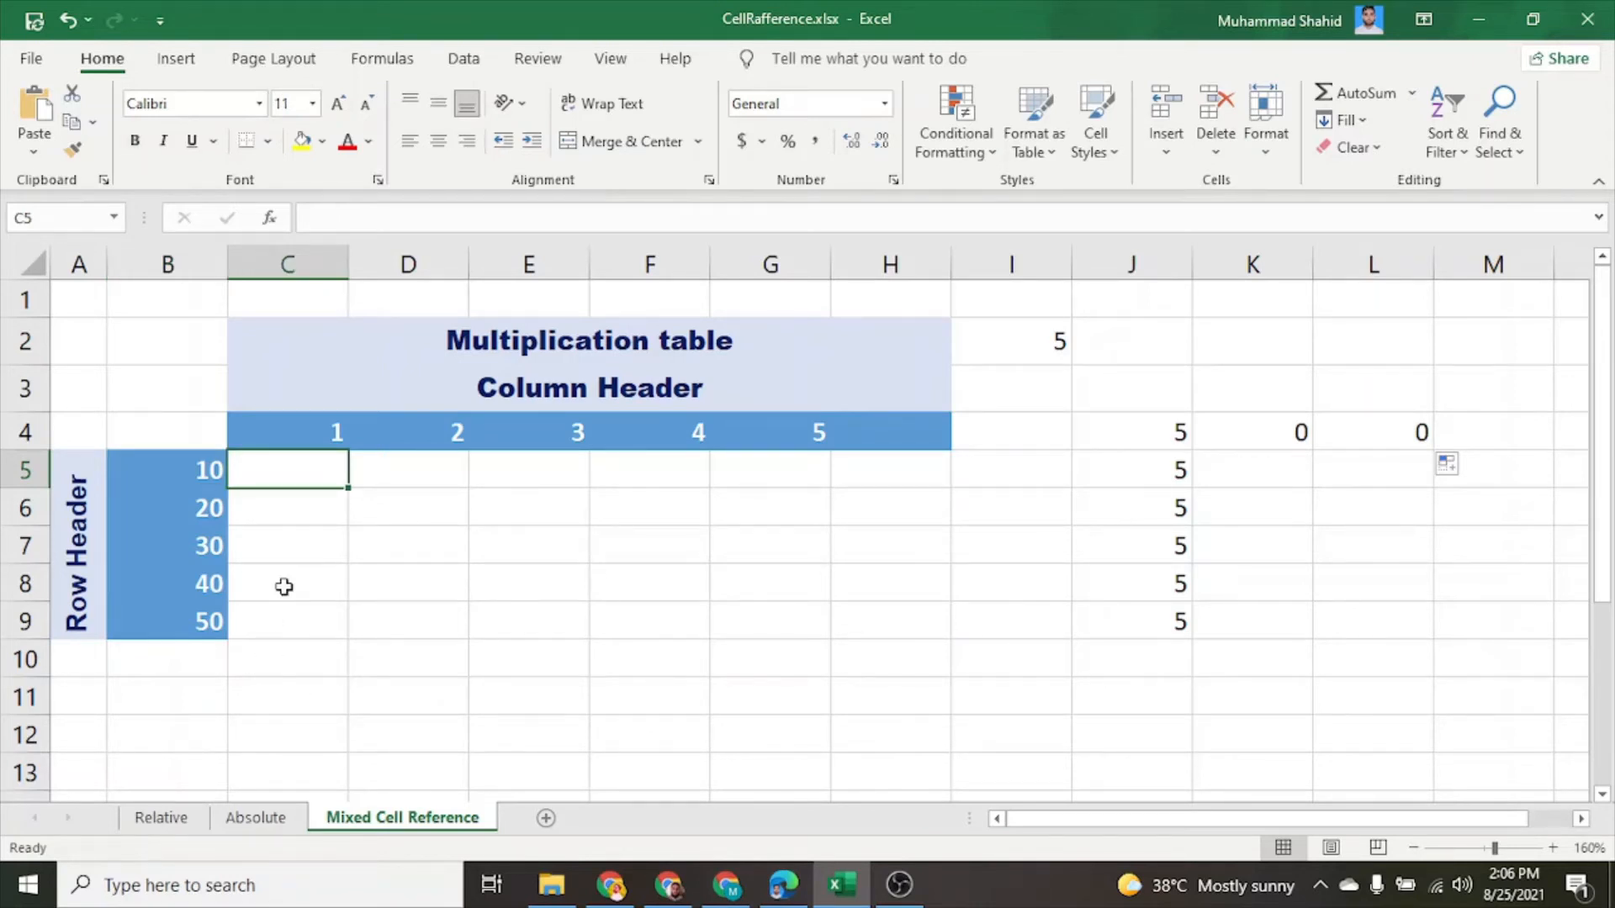
pyautogui.write('=')
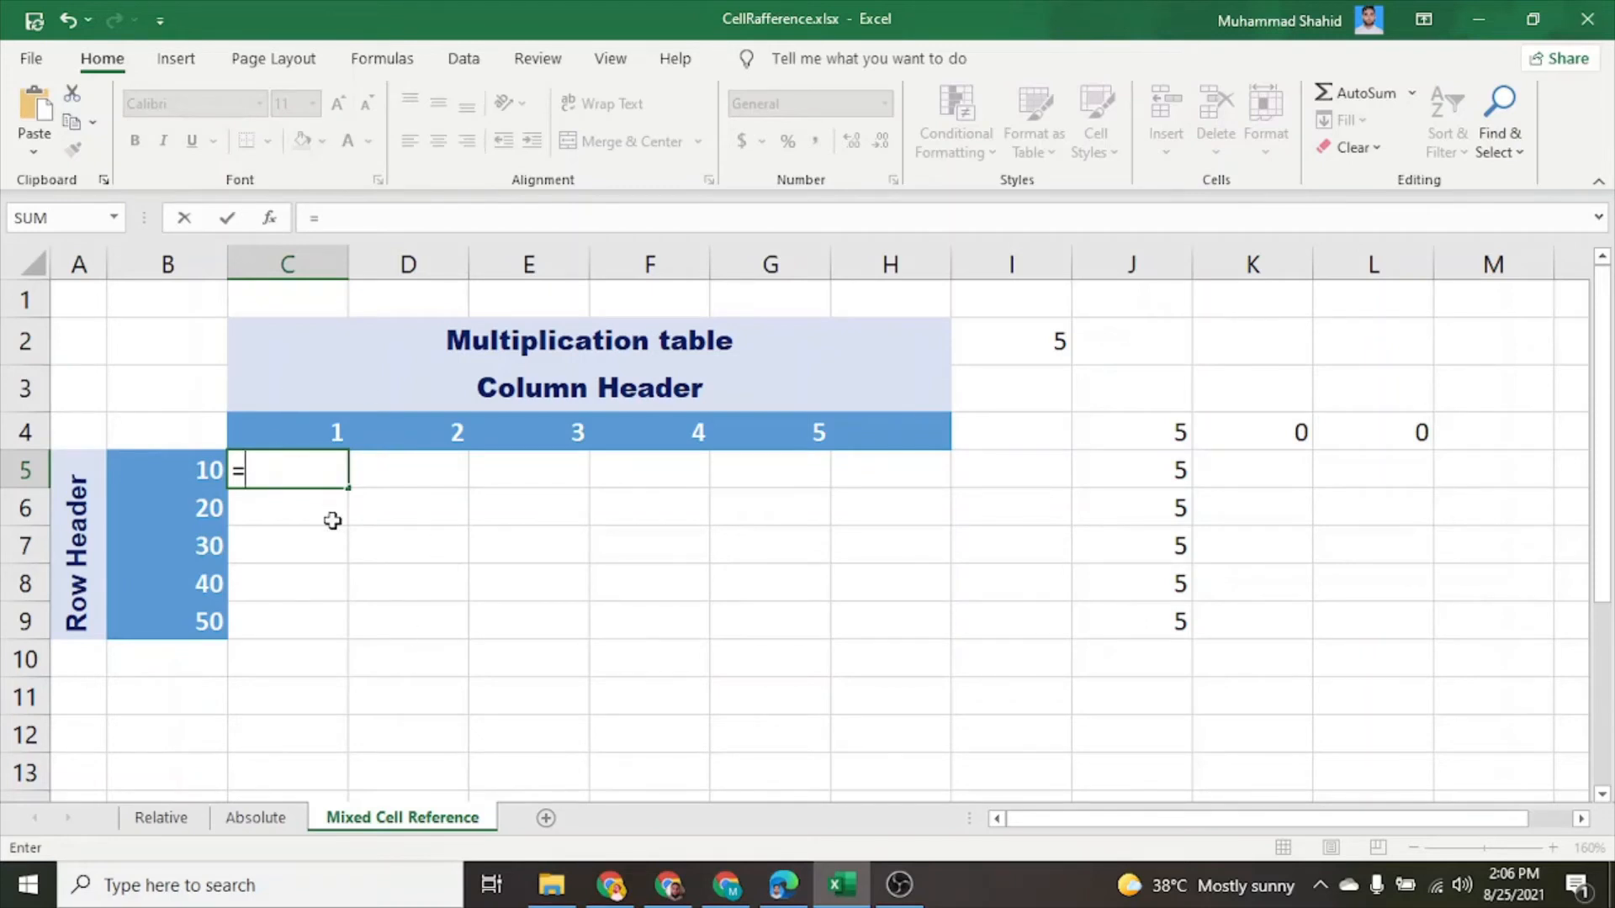
pyautogui.click(309, 426)
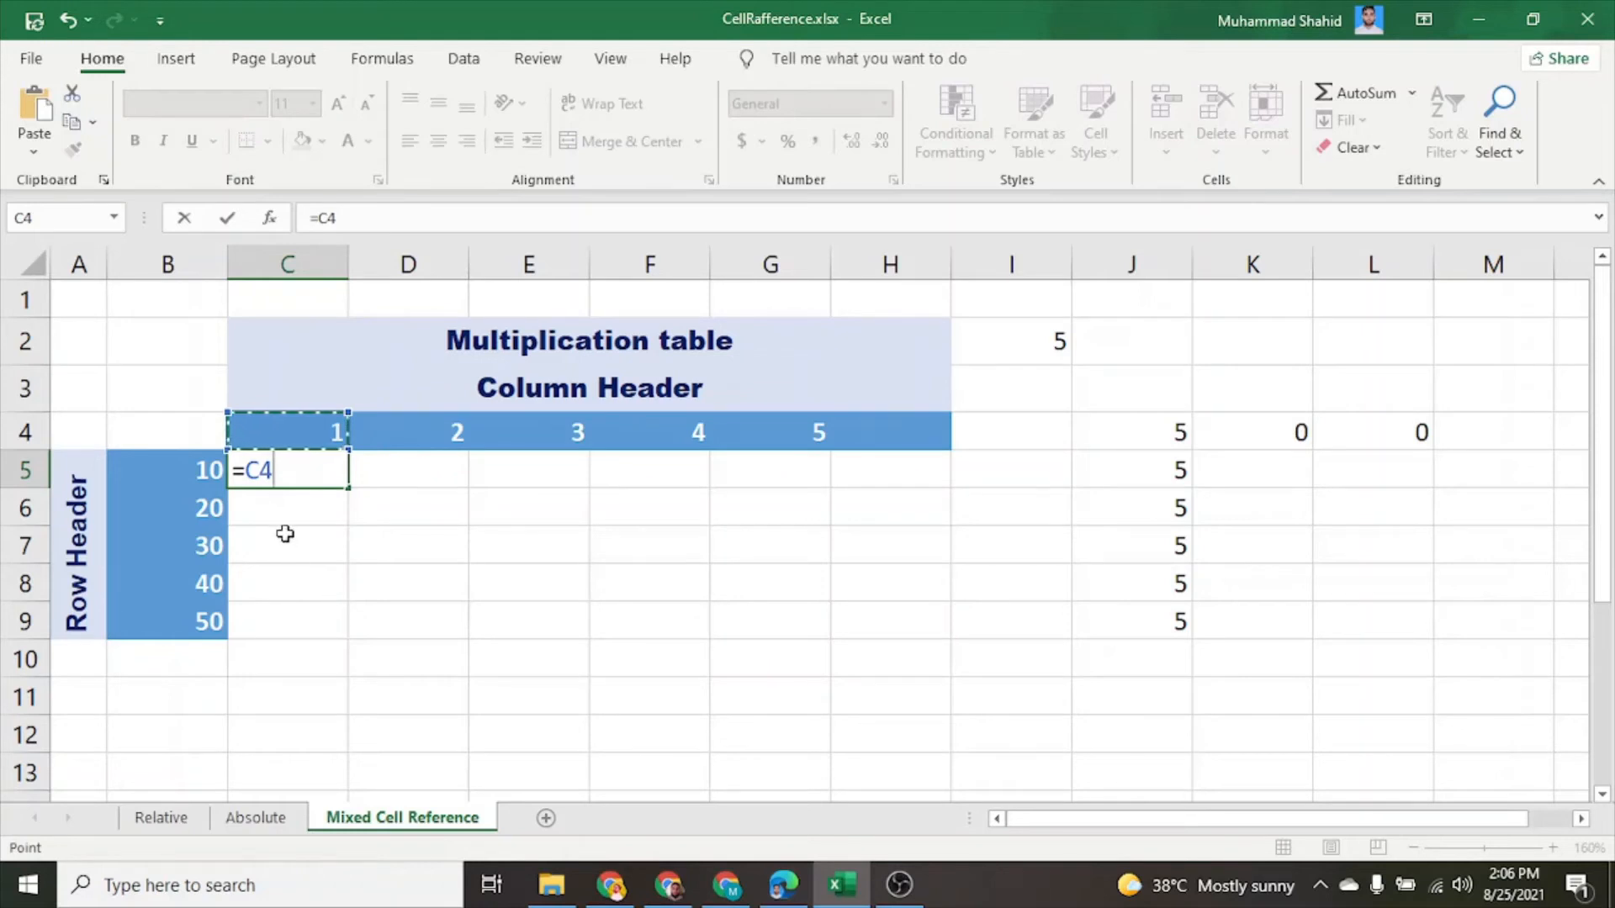
pyautogui.write('*')
pyautogui.click(201, 468)
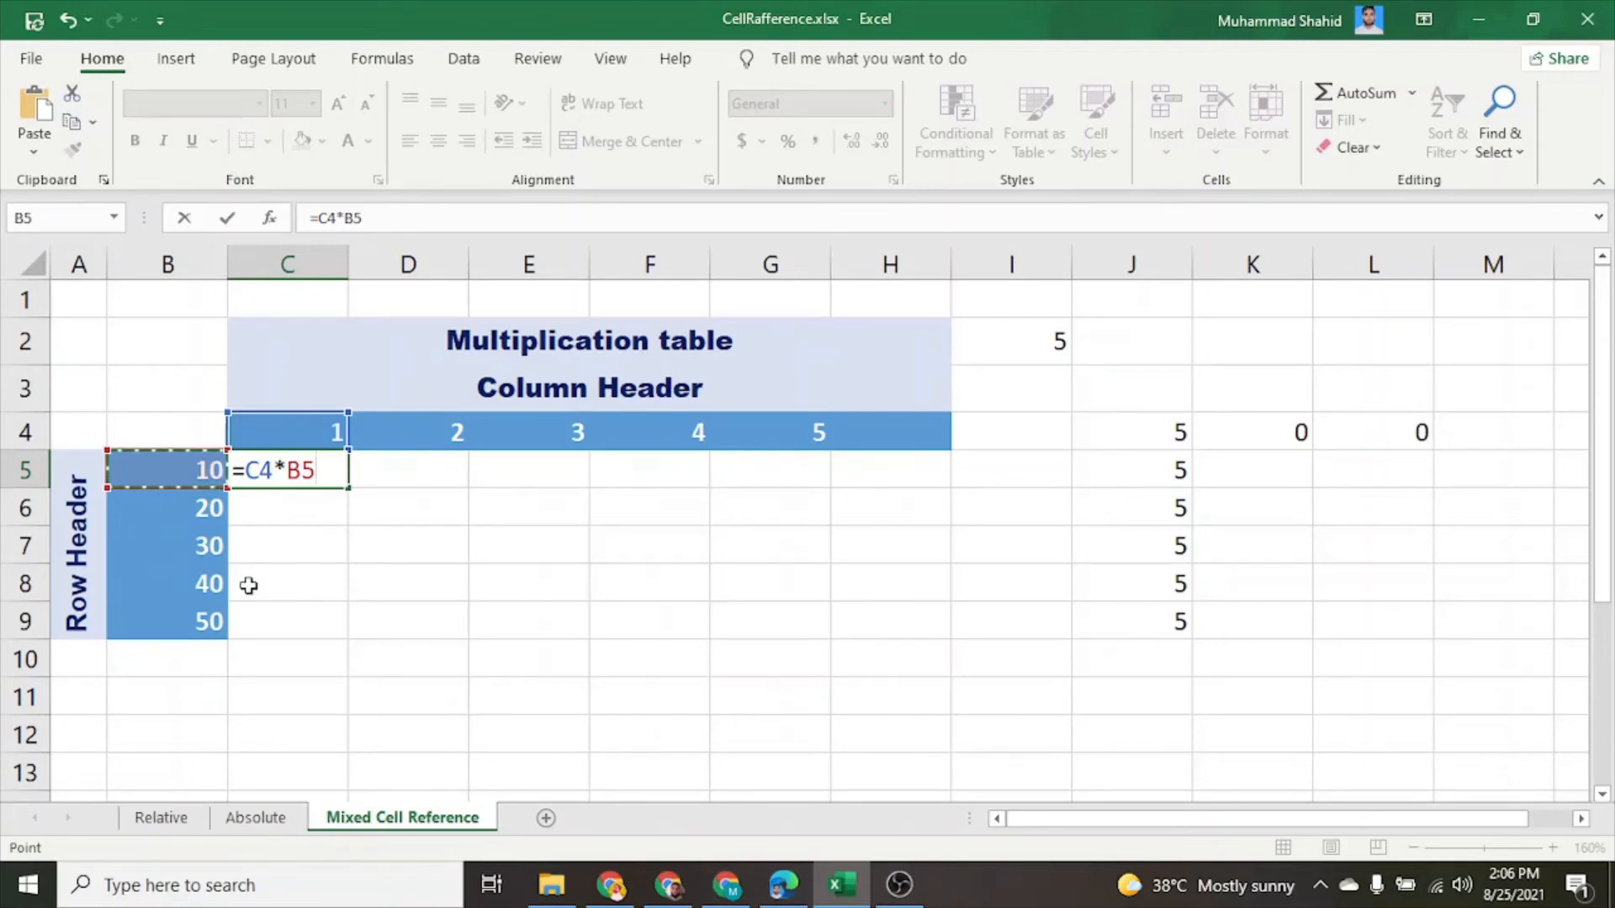
pyautogui.press('Return')
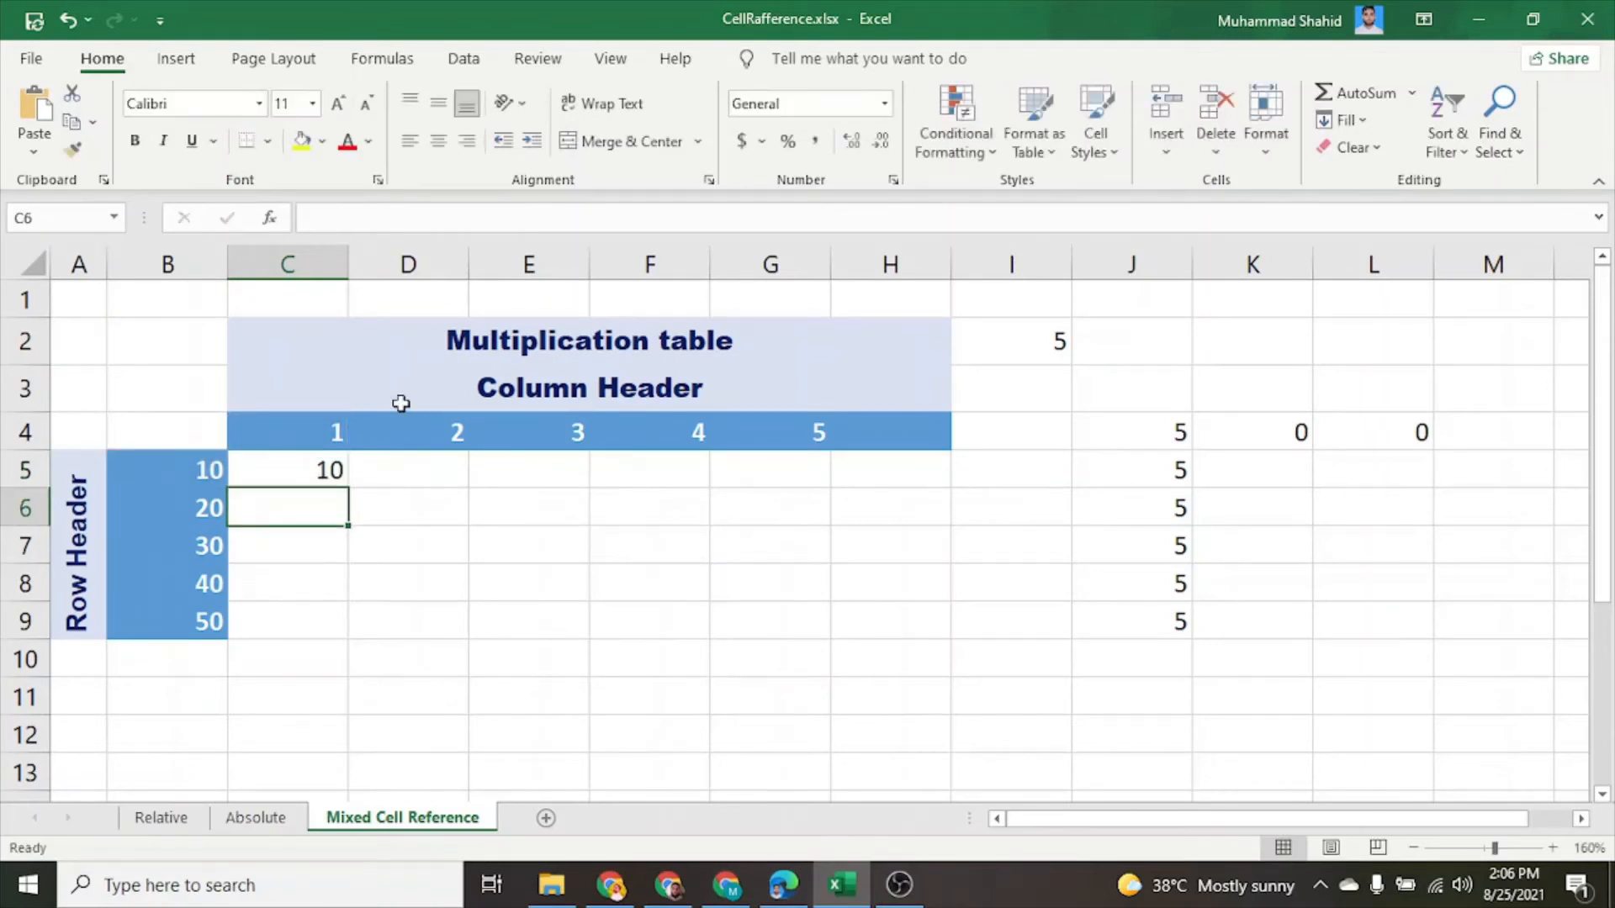
# - Fill the formula in C5 down to C9 and check the references of the copies in formula view
pyautogui.click(327, 469)
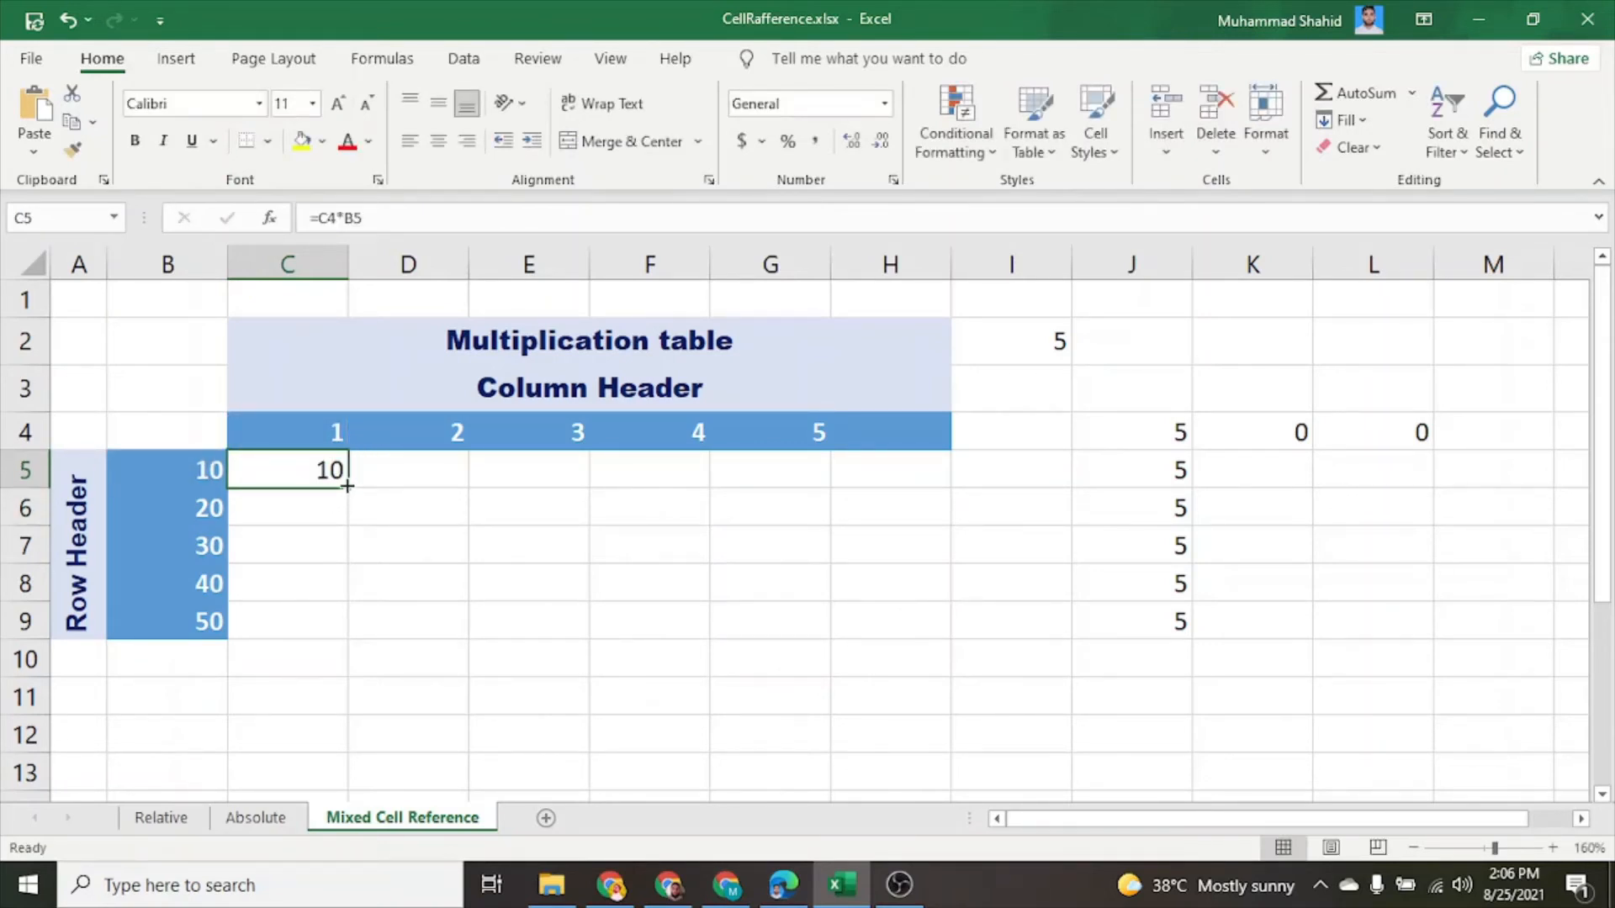
pyautogui.moveTo(347, 486); pyautogui.dragTo(331, 635)
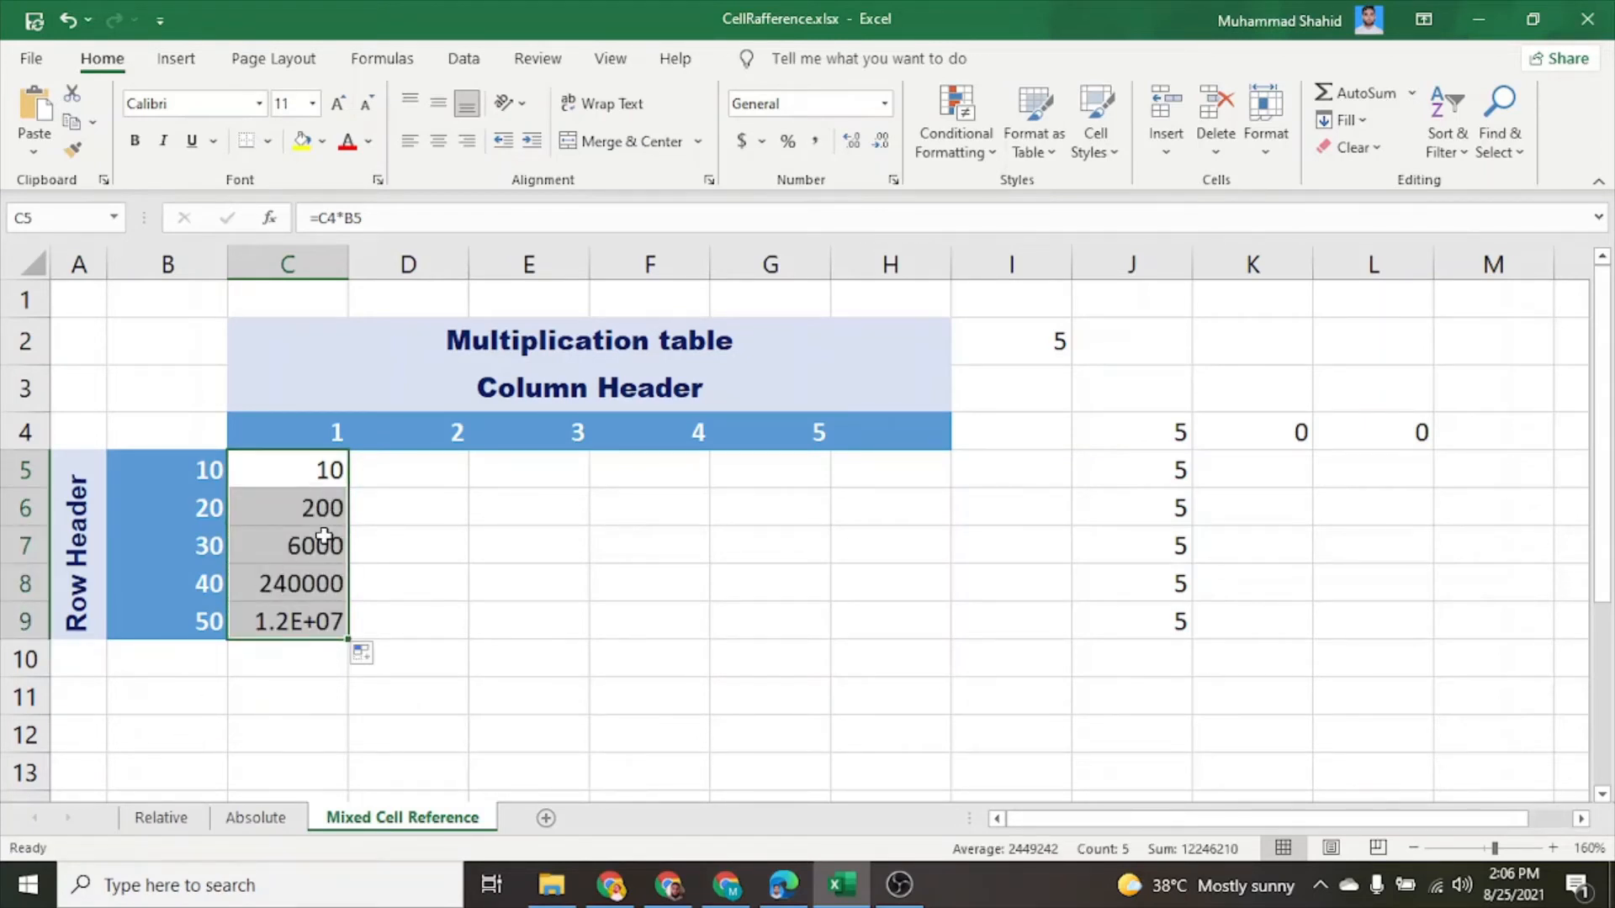
pyautogui.hotkey('ctrl', '`')
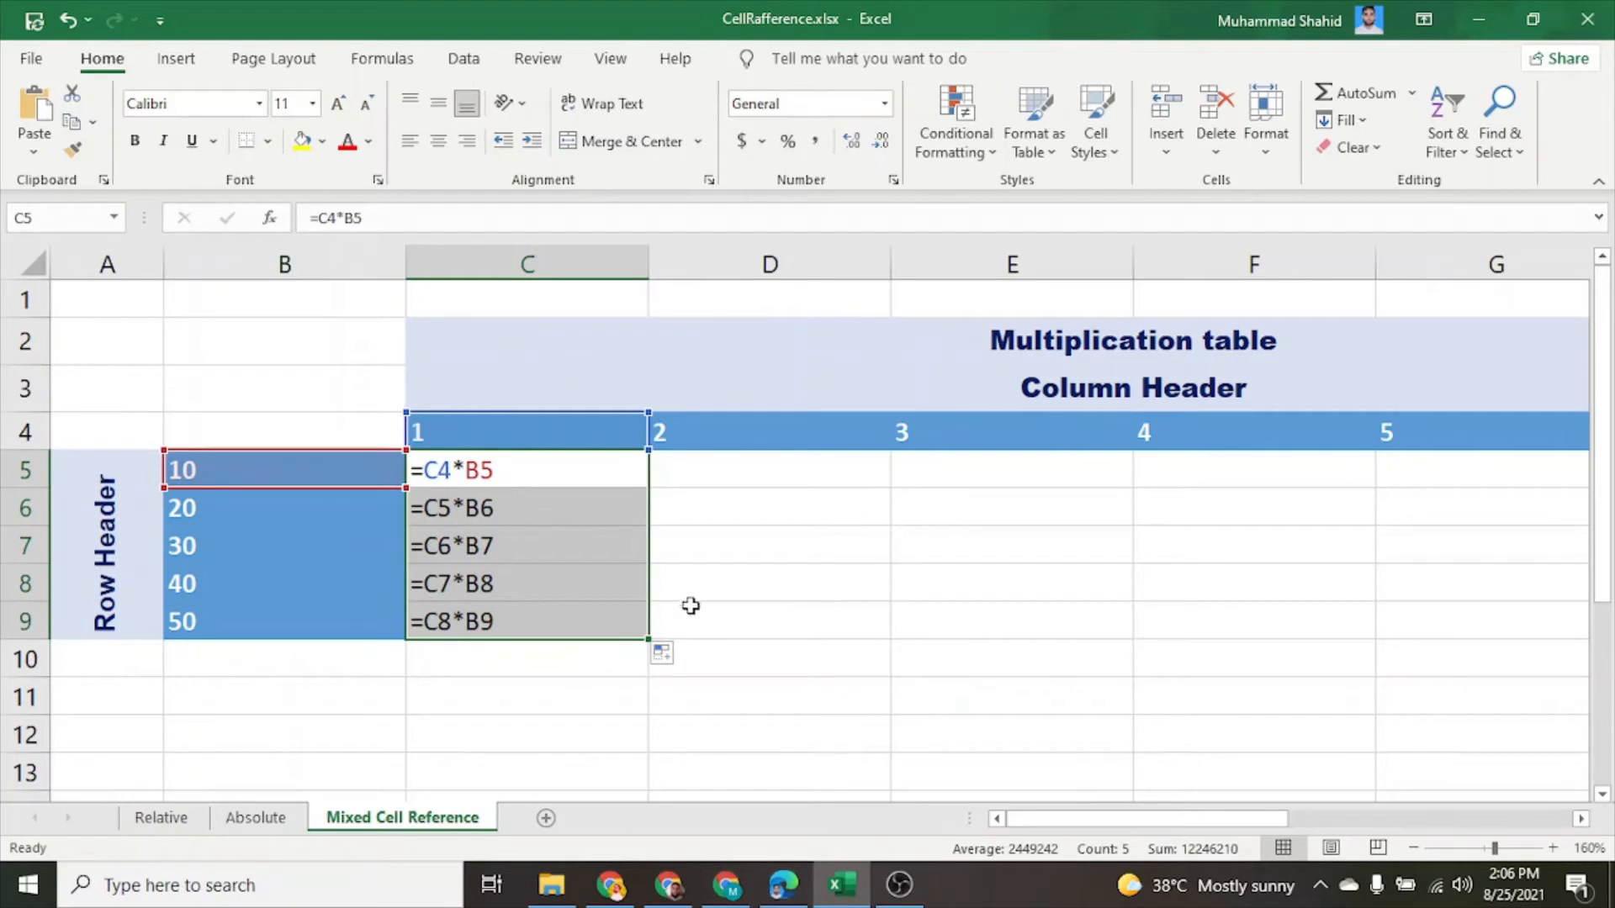
pyautogui.click(689, 607)
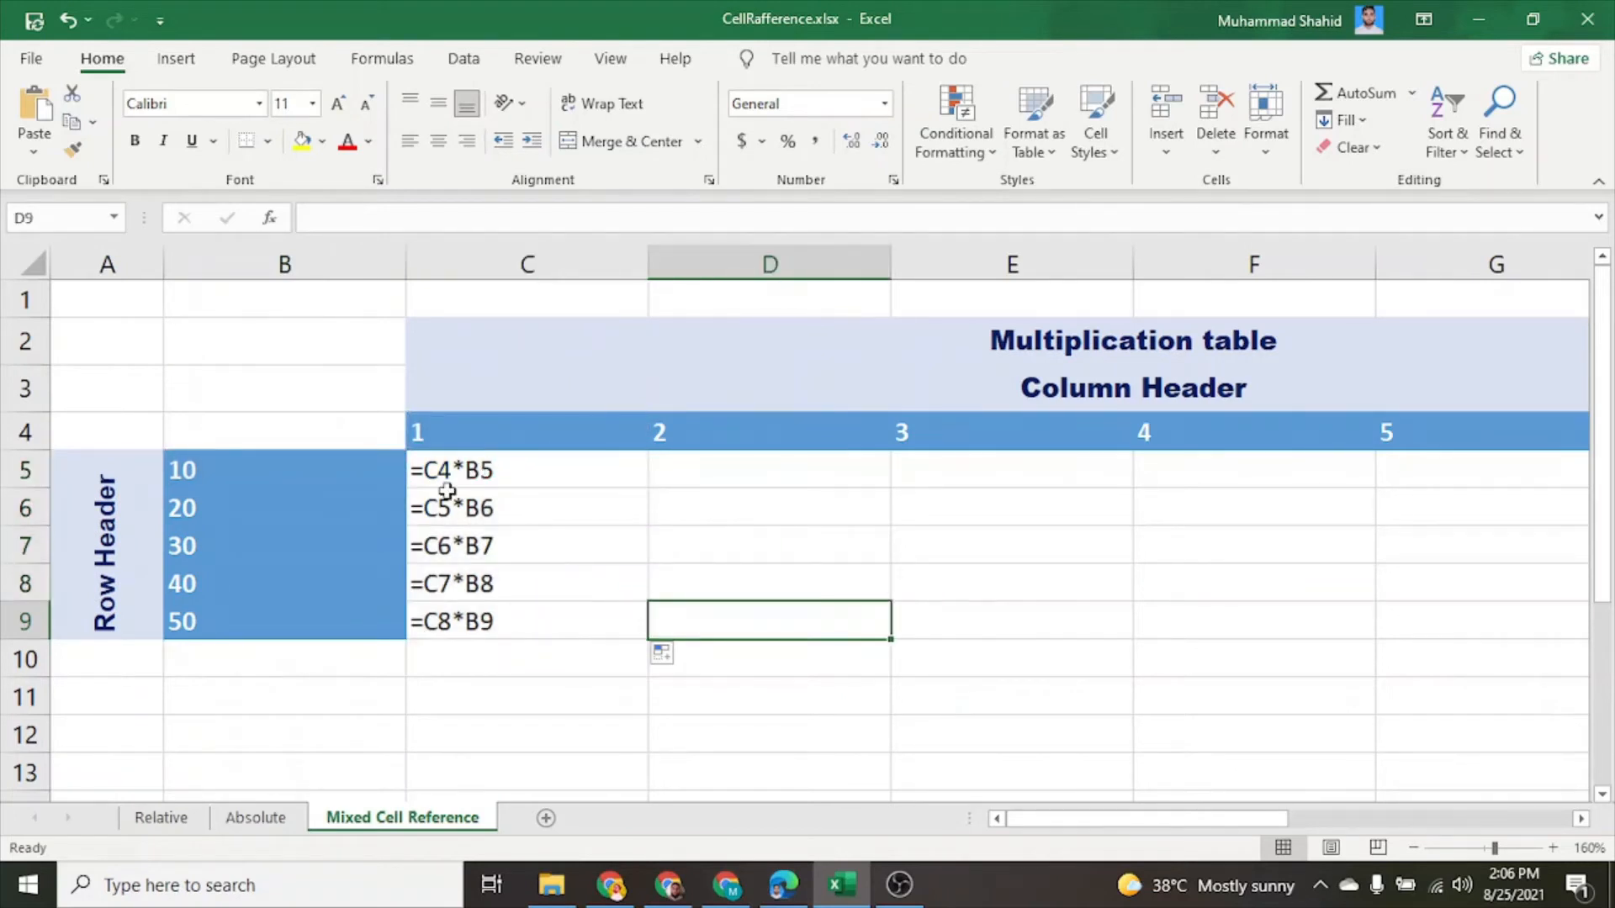
pyautogui.hotkey('ctrl', '`')
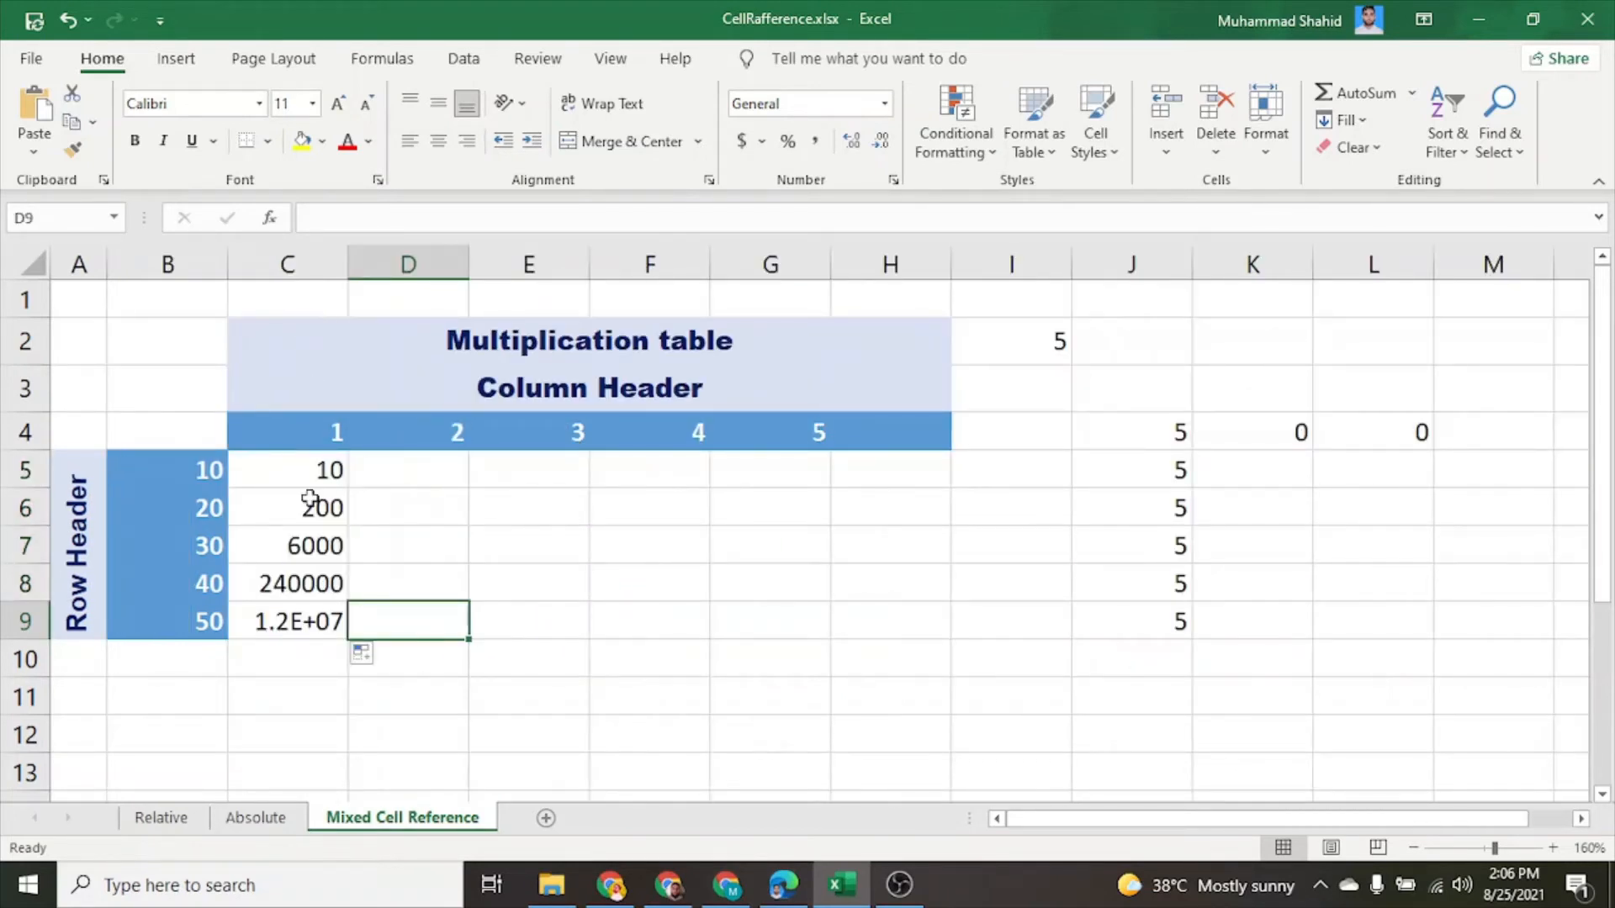
# - Compare the results in C5:C7 with their formulas and examine which cells C6 and C7 refer to
pyautogui.click(296, 521)
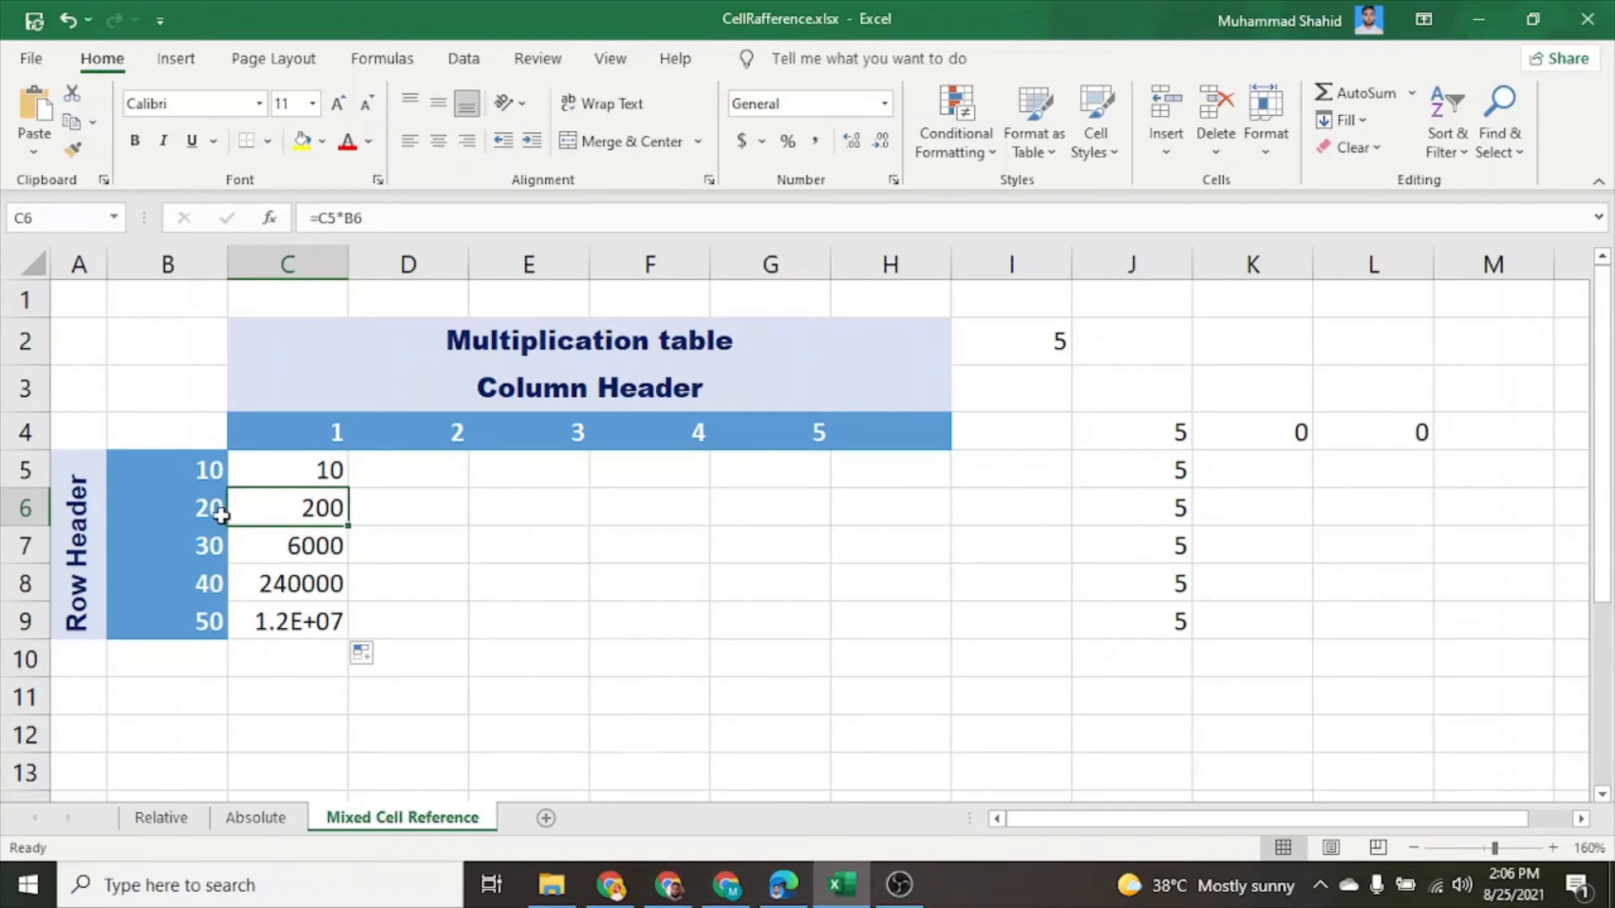
pyautogui.click(328, 473)
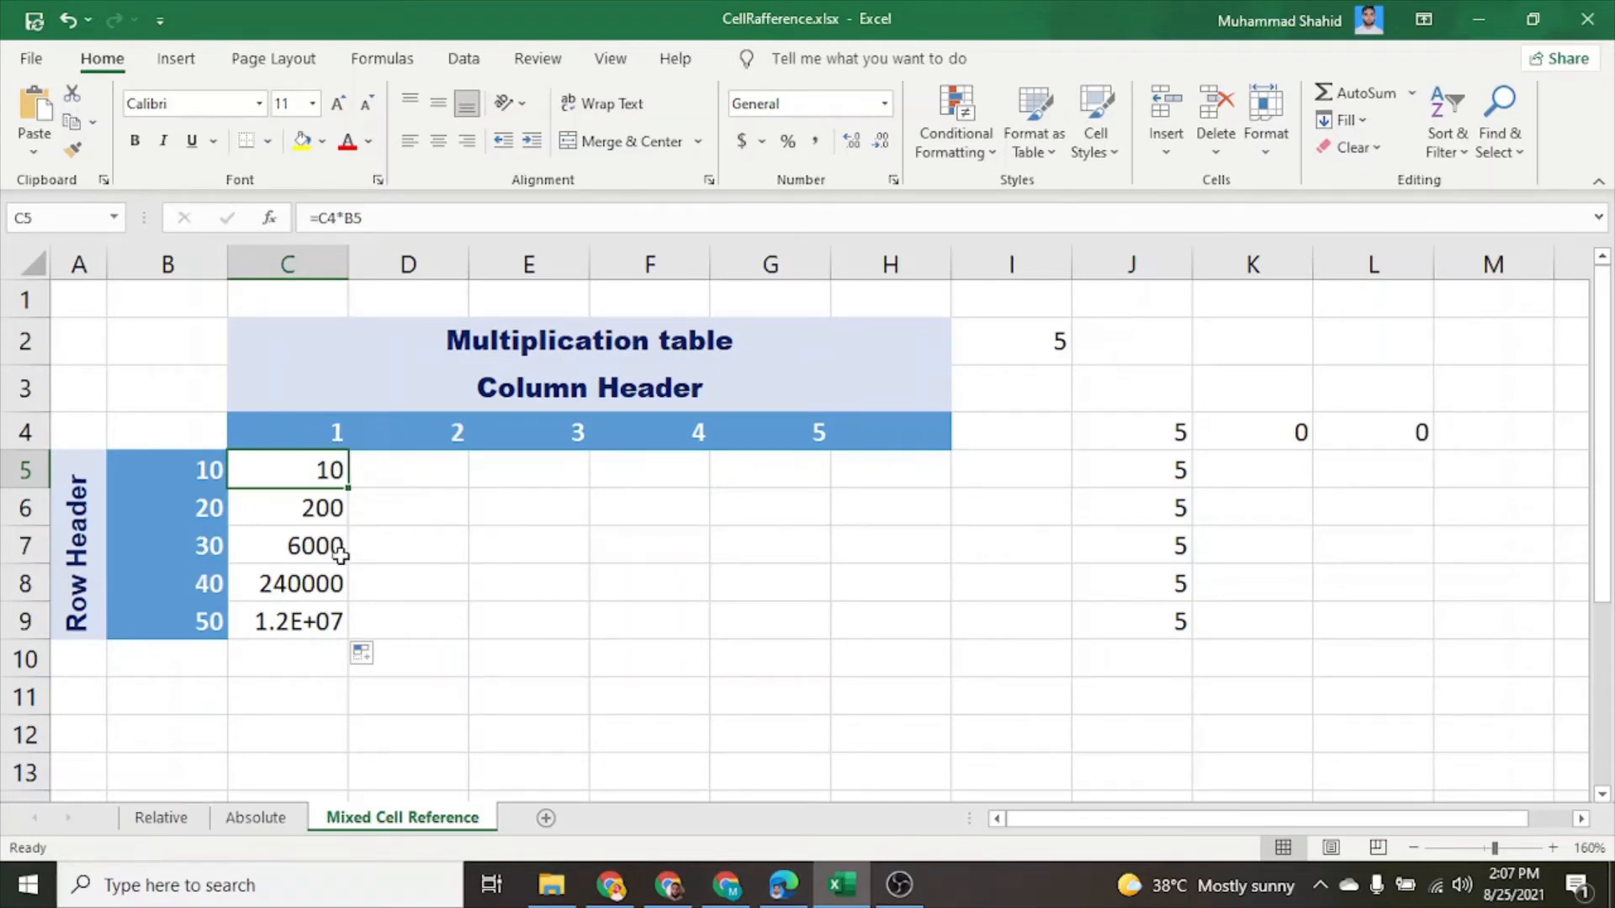
pyautogui.hotkey('ctrl', '`')
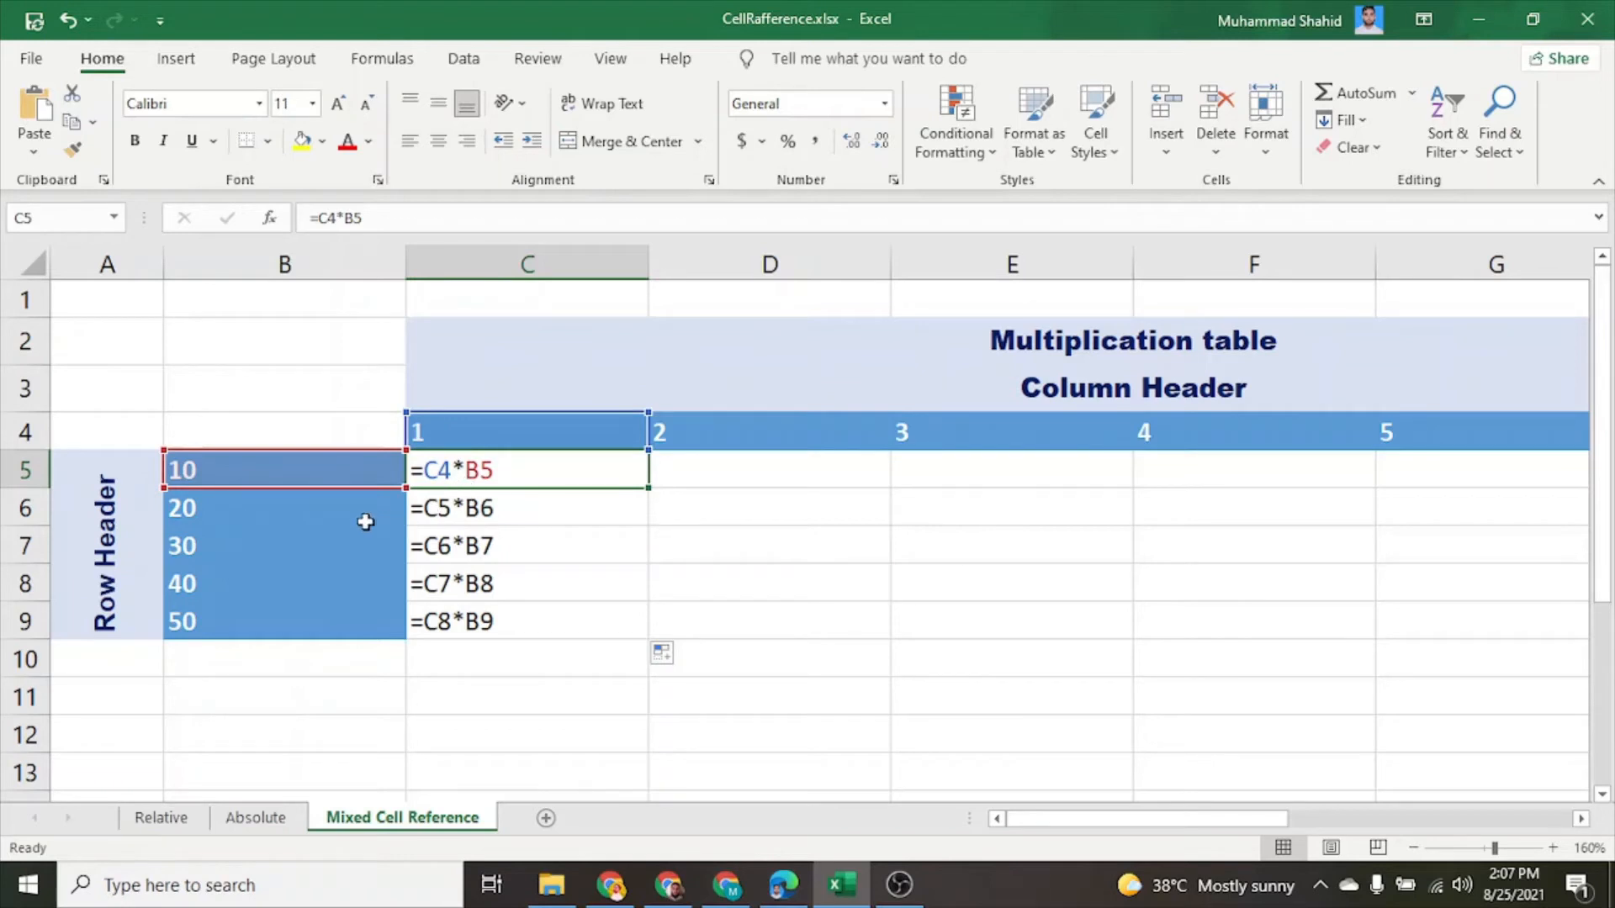
pyautogui.click(277, 511)
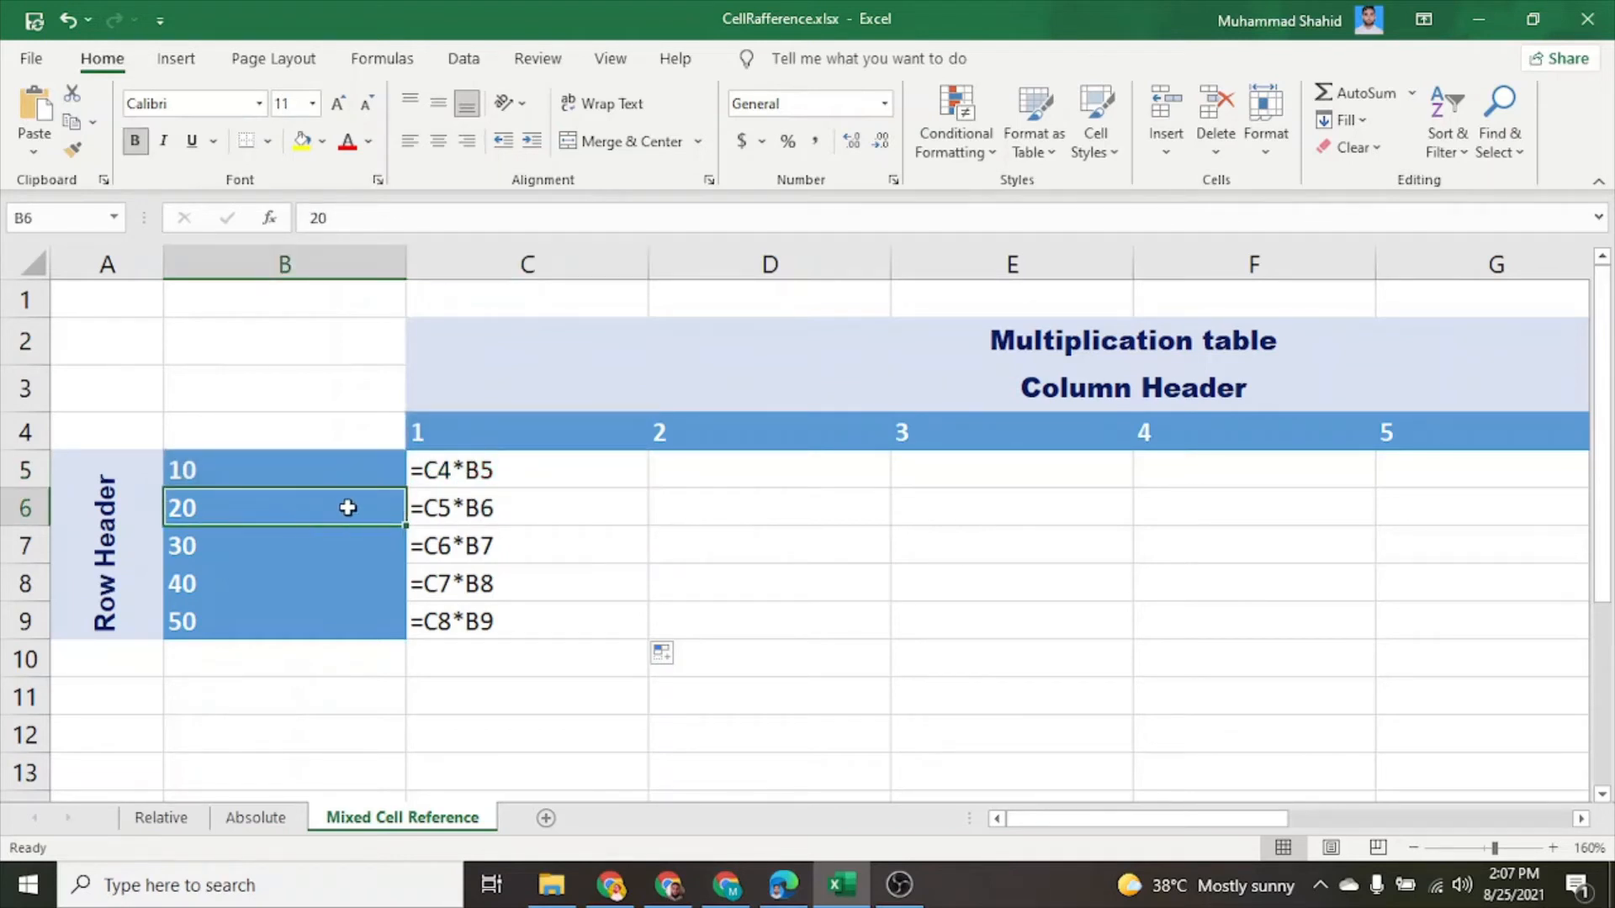
pyautogui.doubleClick(491, 510)
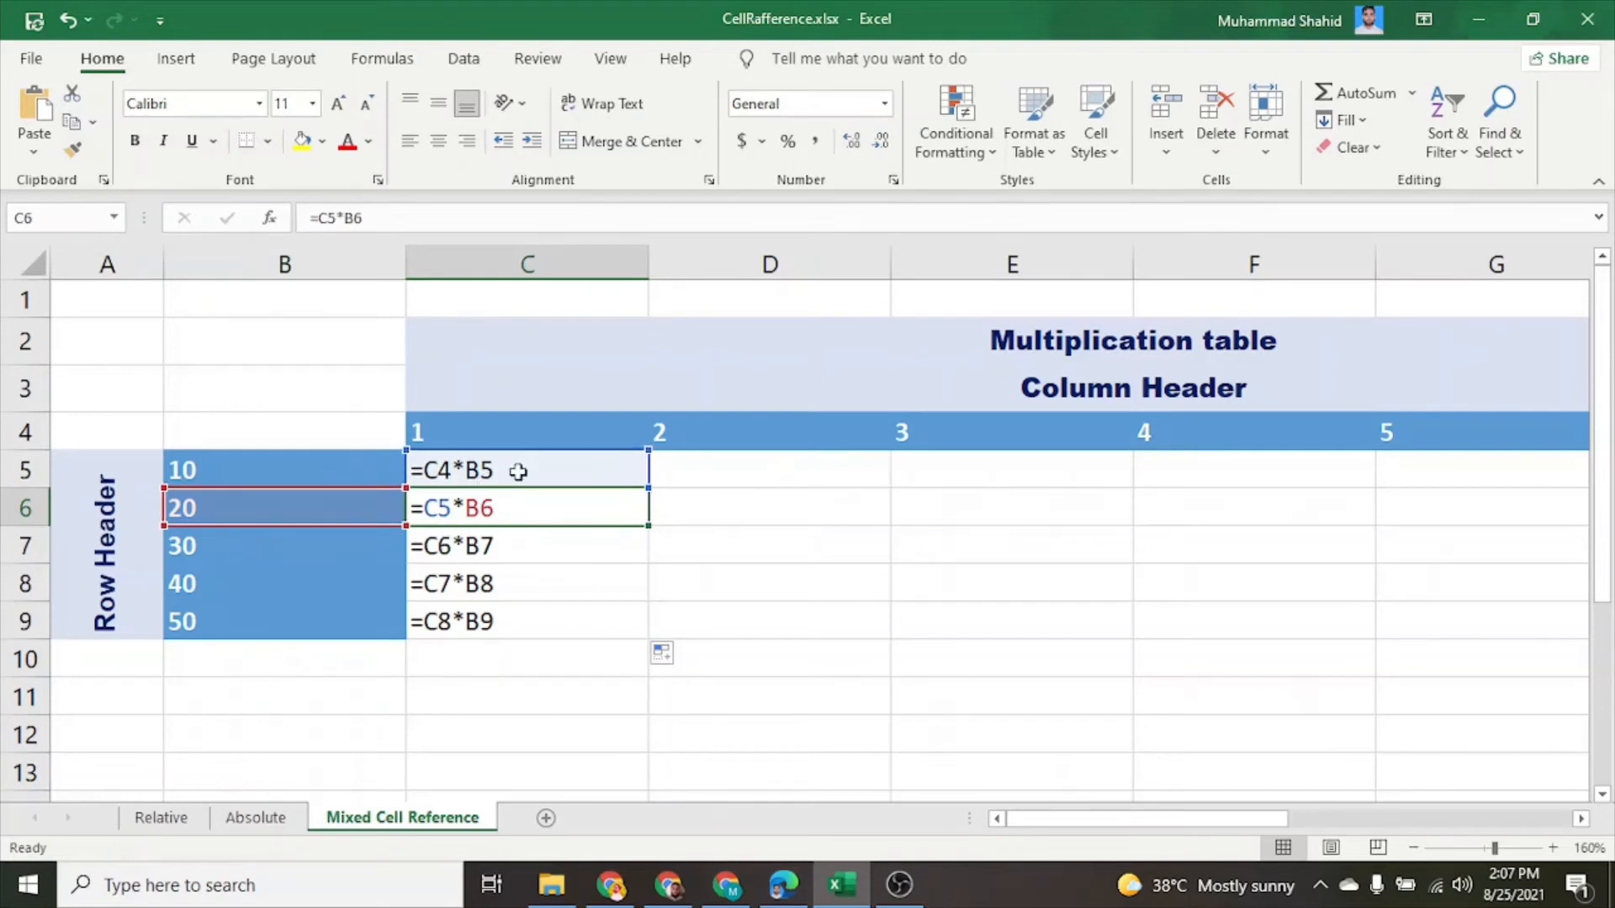
pyautogui.doubleClick(473, 561)
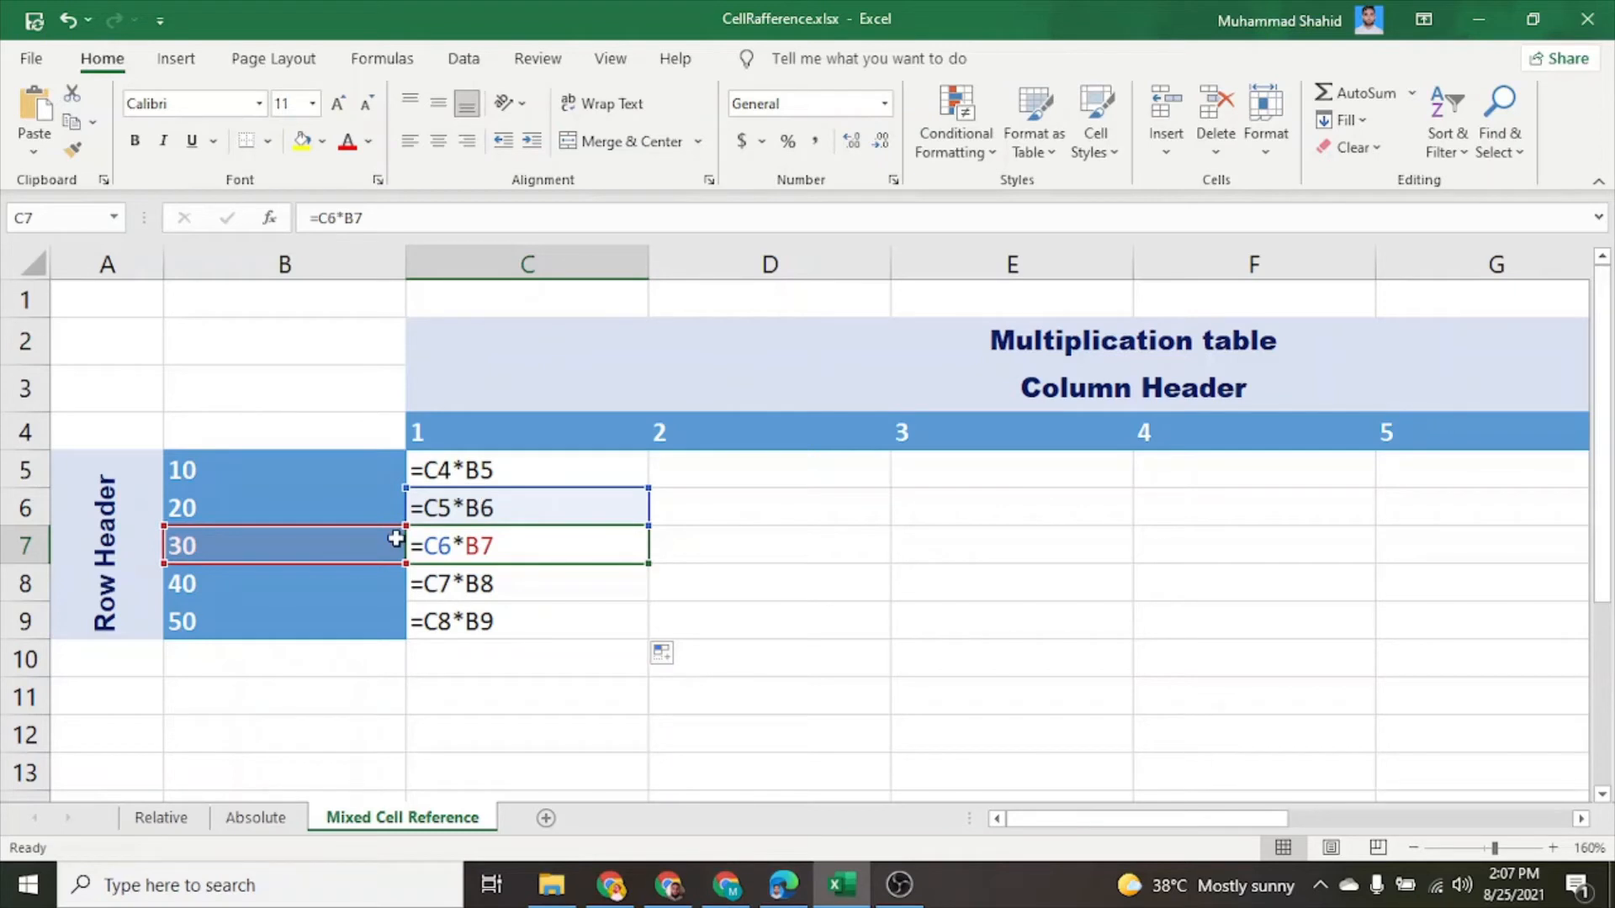
pyautogui.press('Escape')
pyautogui.hotkey('ctrl', '`')
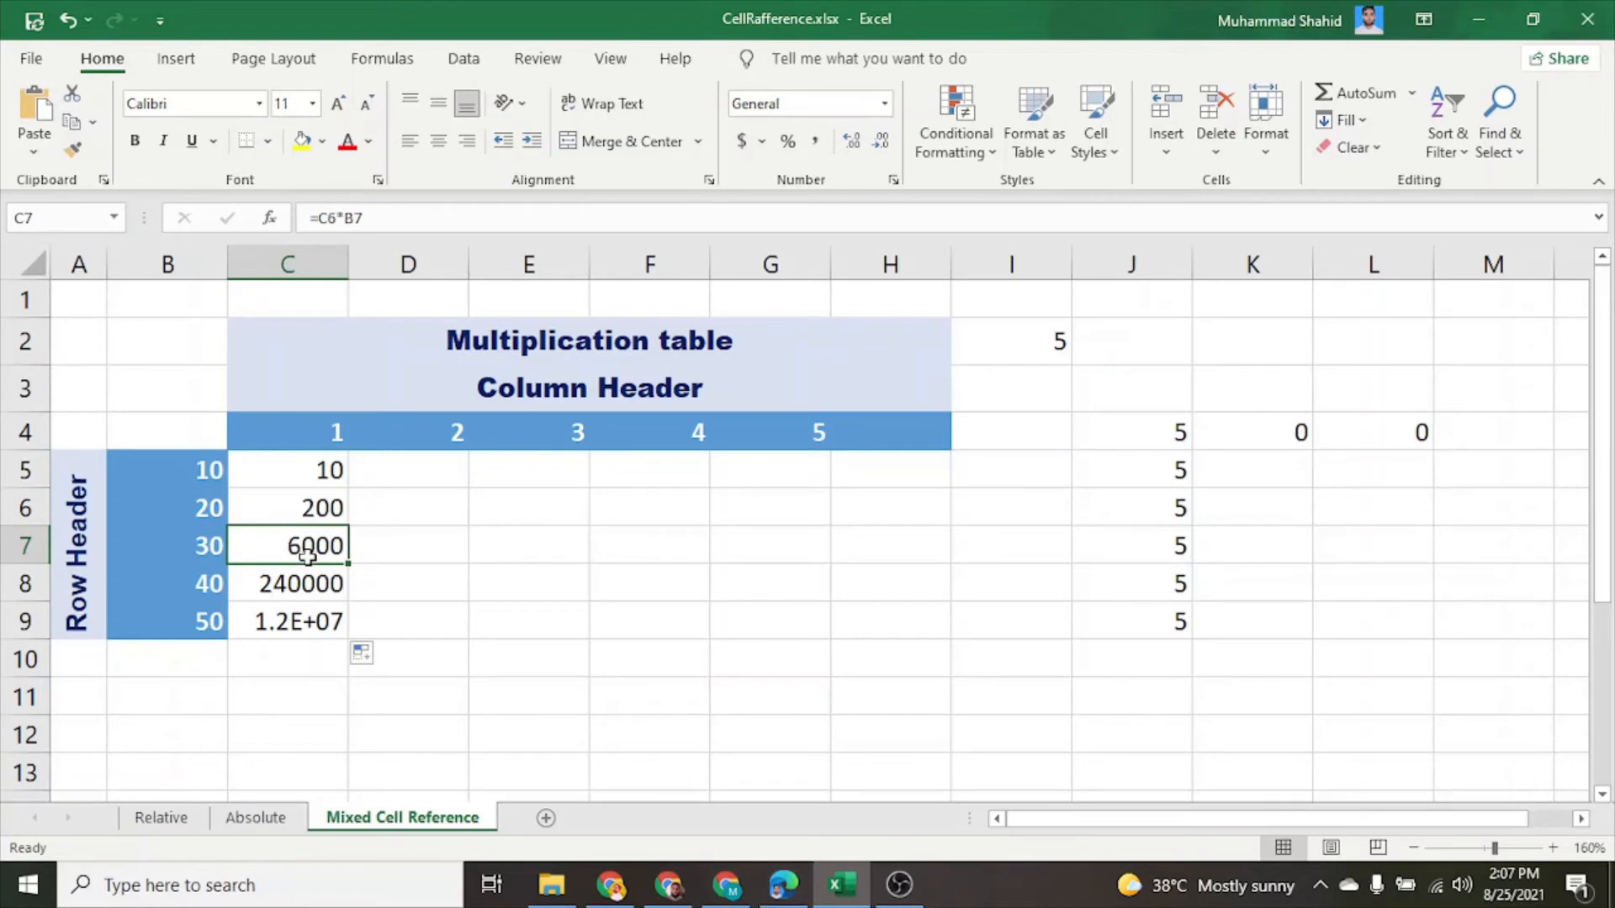
pyautogui.hotkey('ctrl', '`')
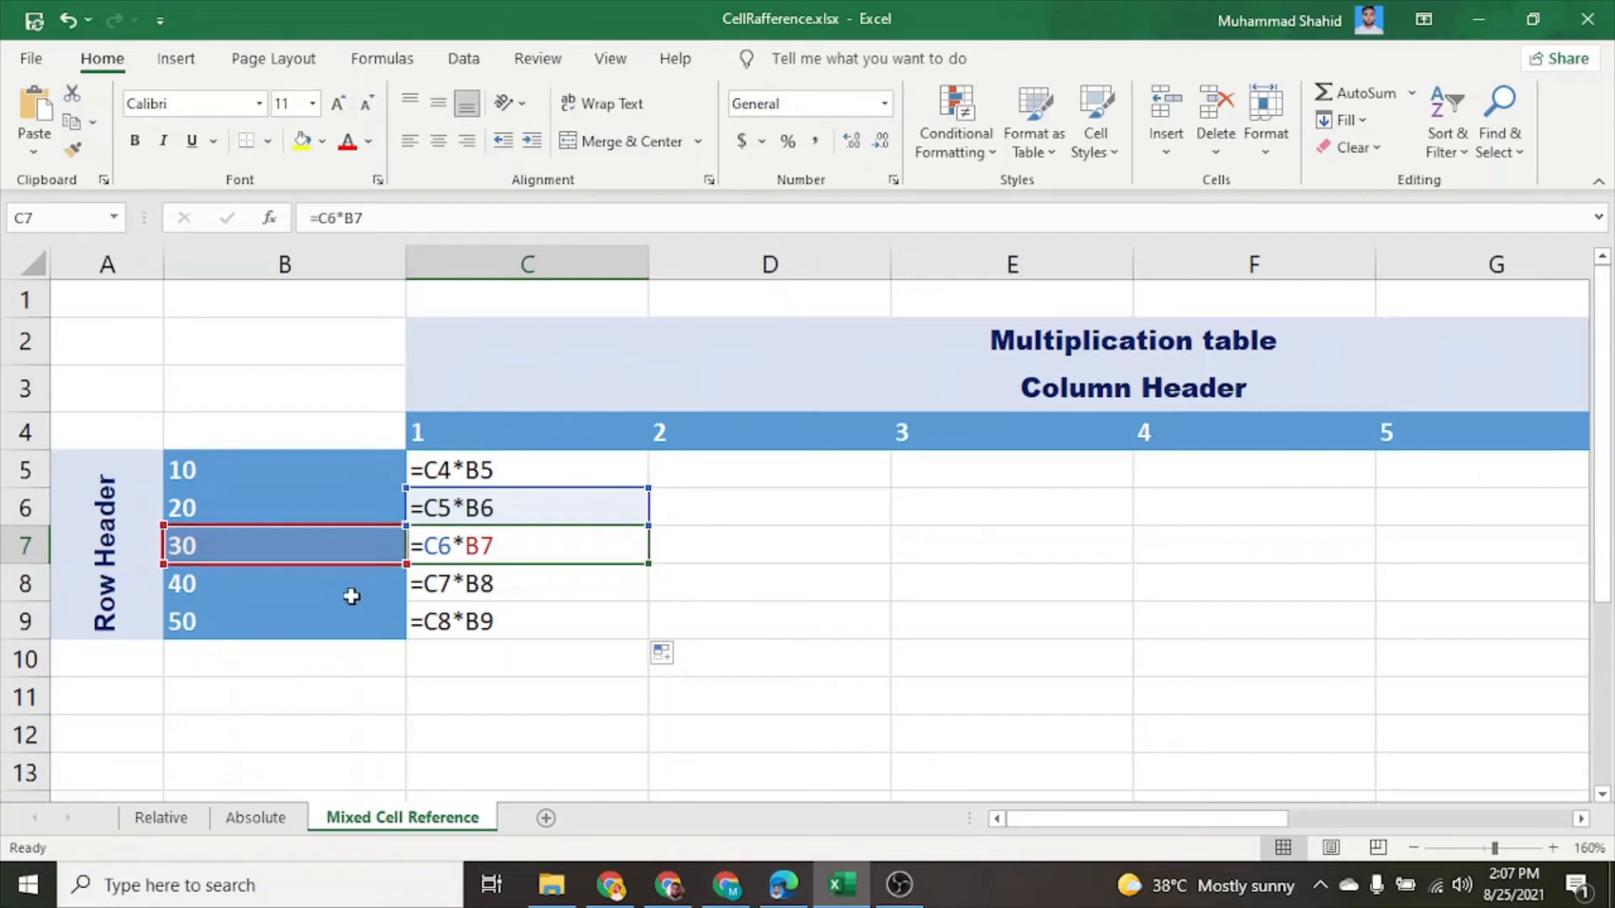
pyautogui.hotkey('ctrl', '`')
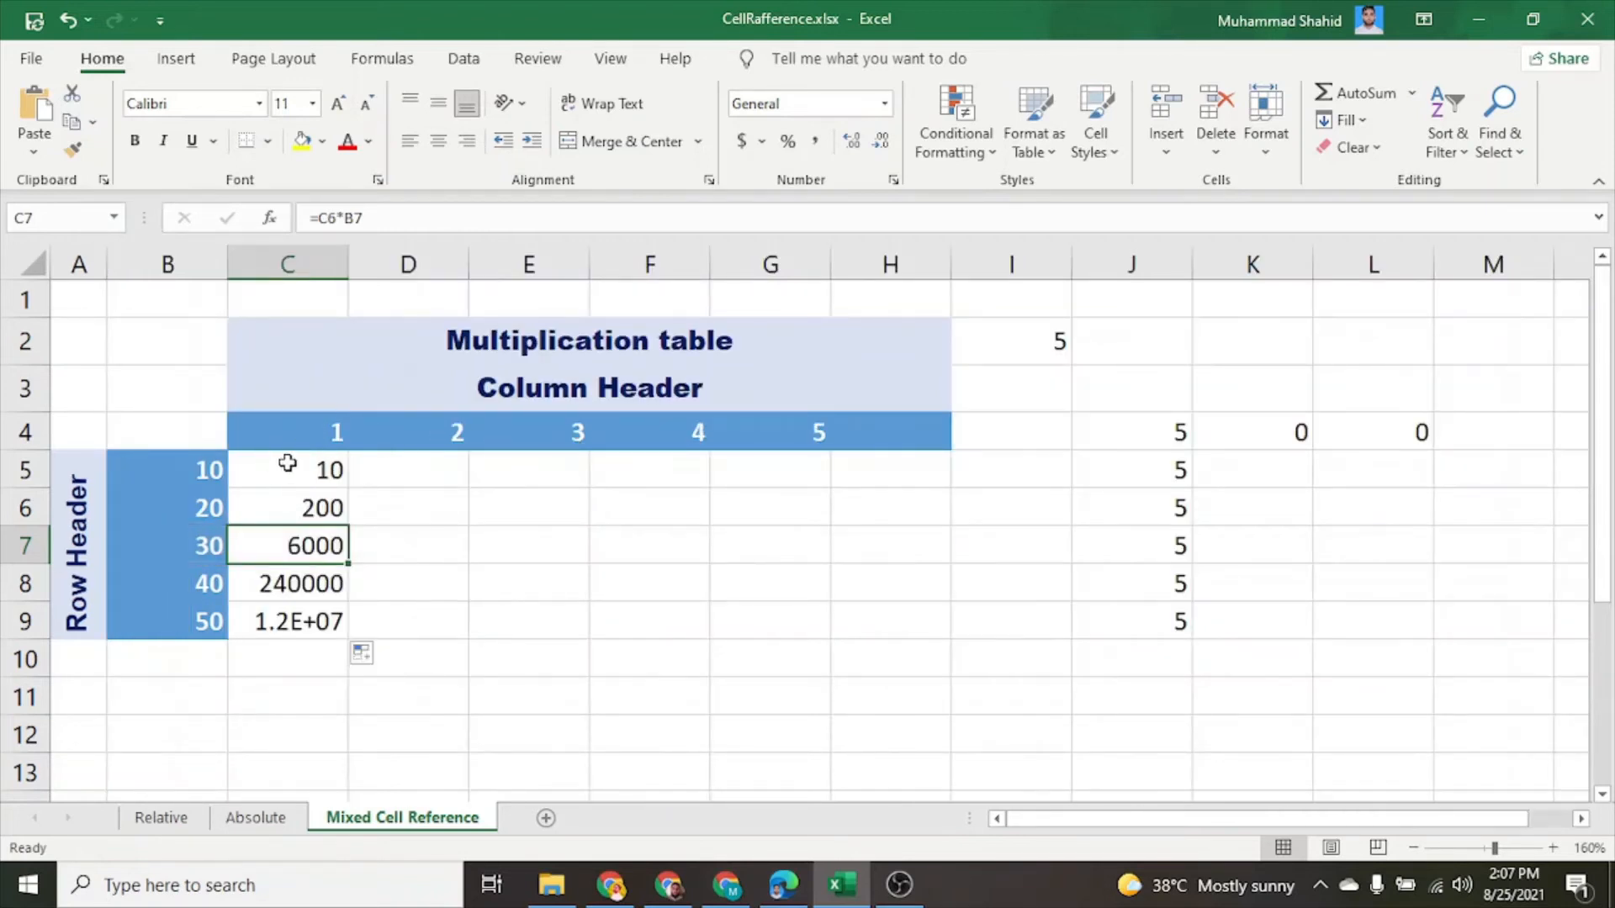
# - Lock the row of the column header reference in the C5 formula so it reads =C$4*B5
pyautogui.click(317, 475)
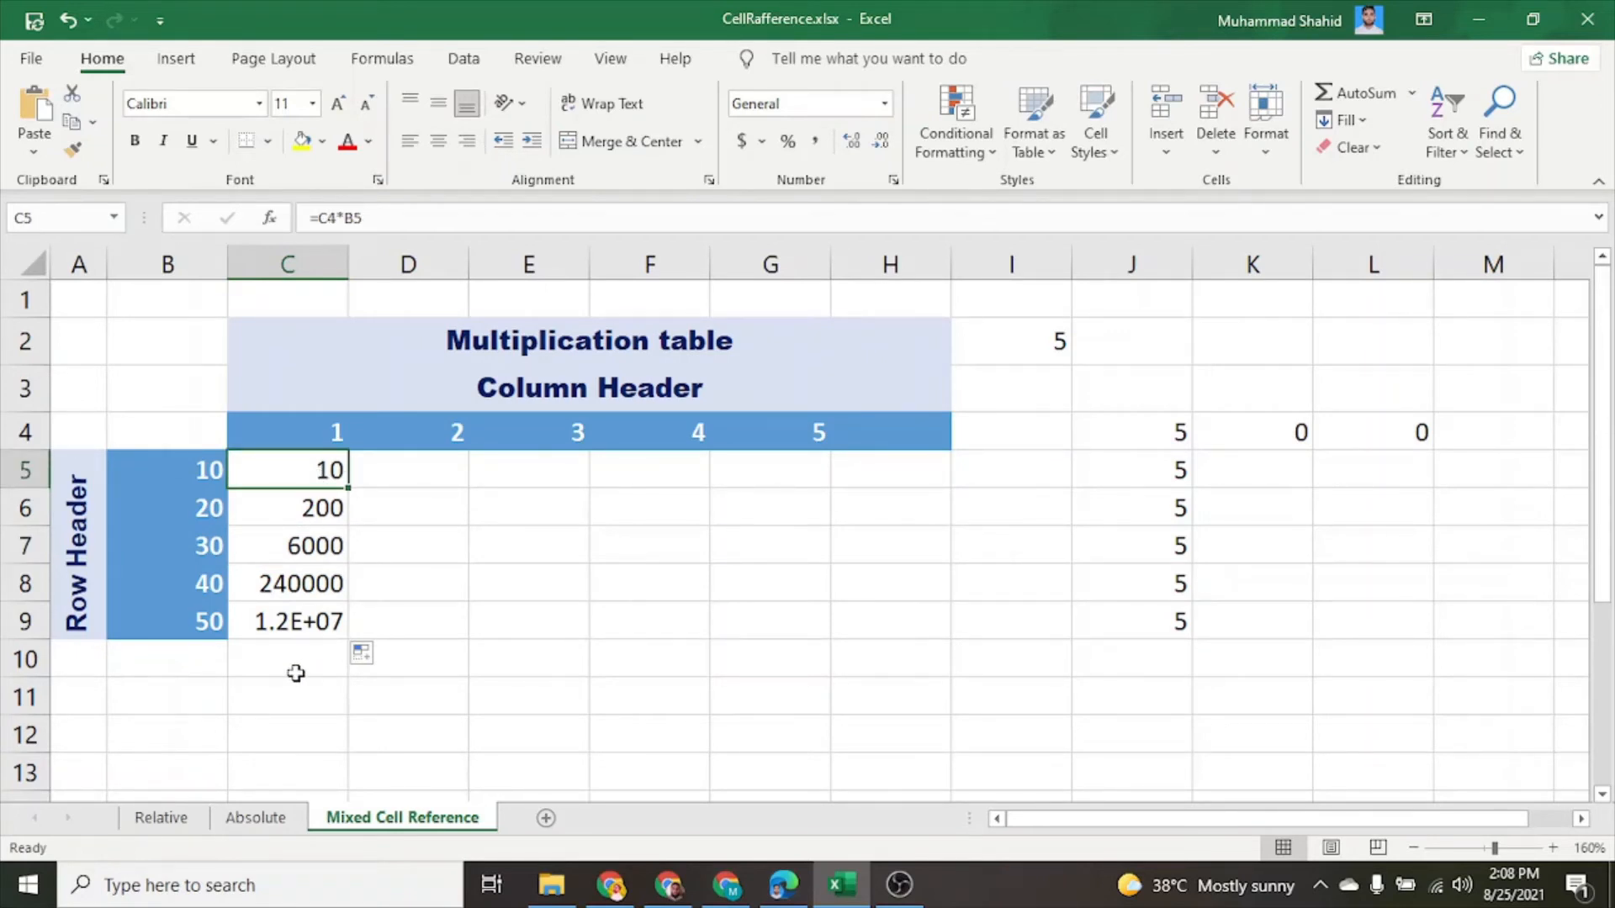
pyautogui.click(409, 545)
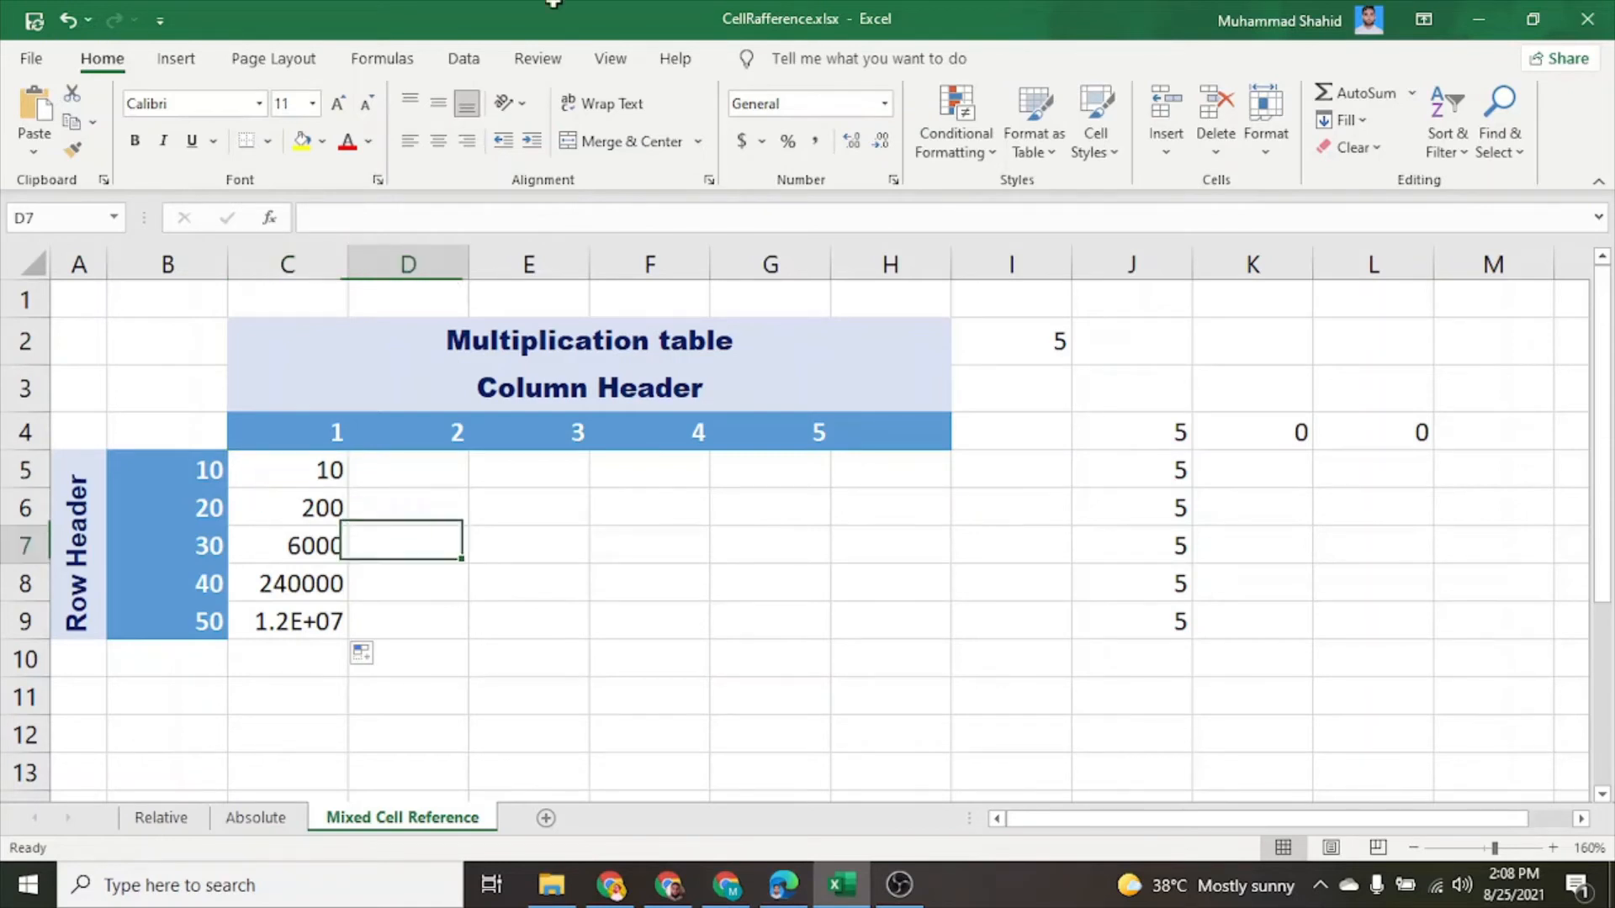
pyautogui.rightClick(360, 542)
pyautogui.click(314, 479)
pyautogui.click(313, 474)
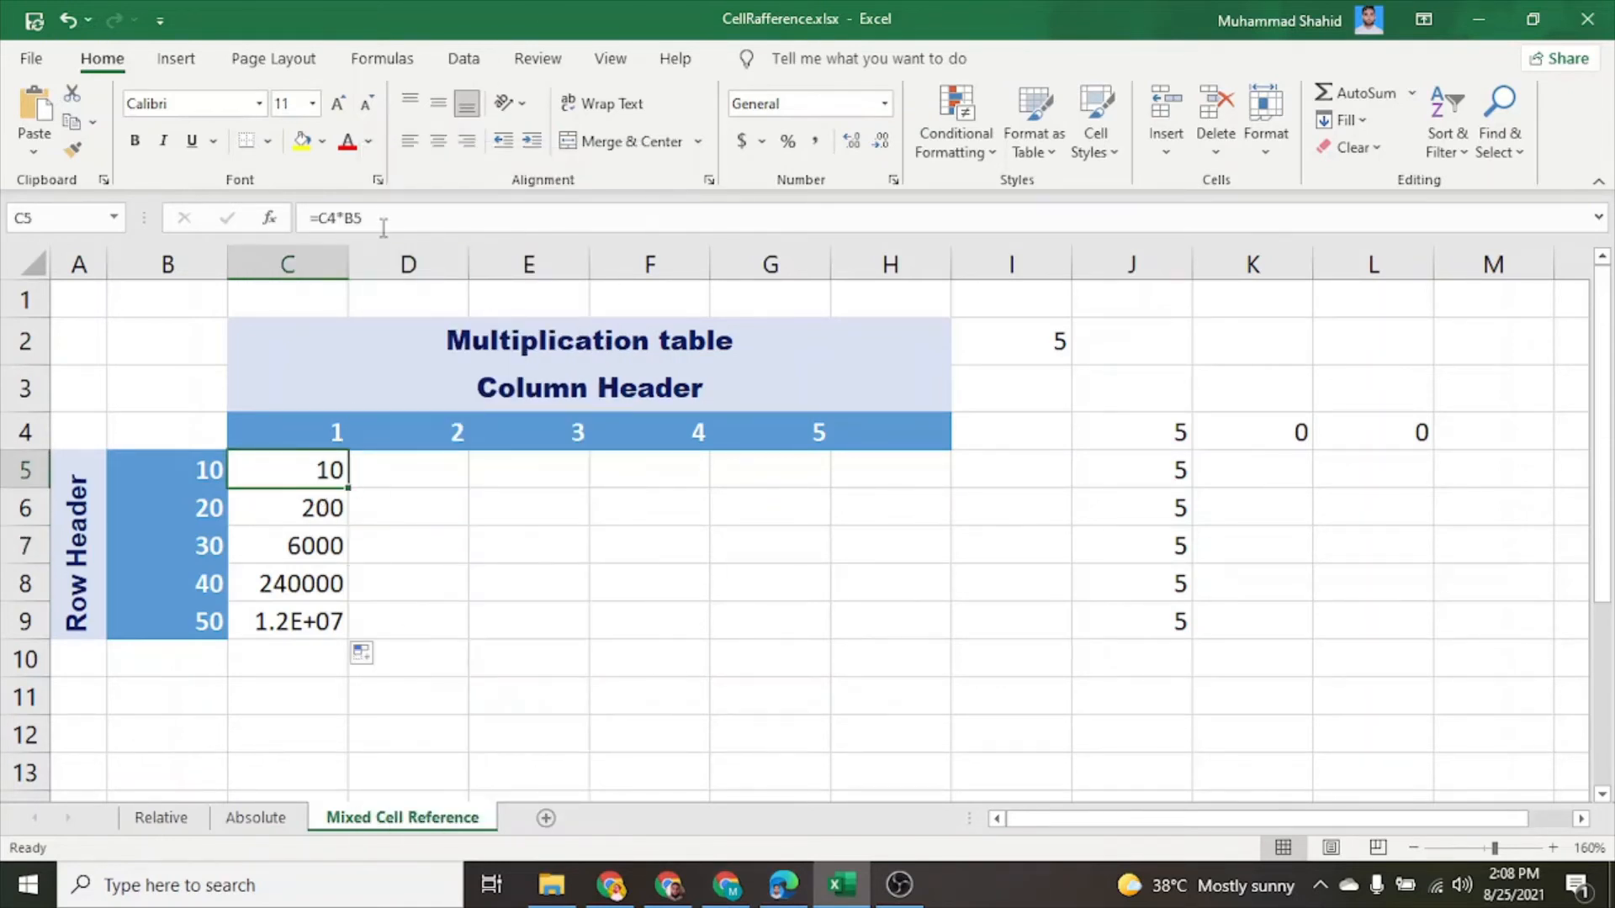
pyautogui.click(382, 216)
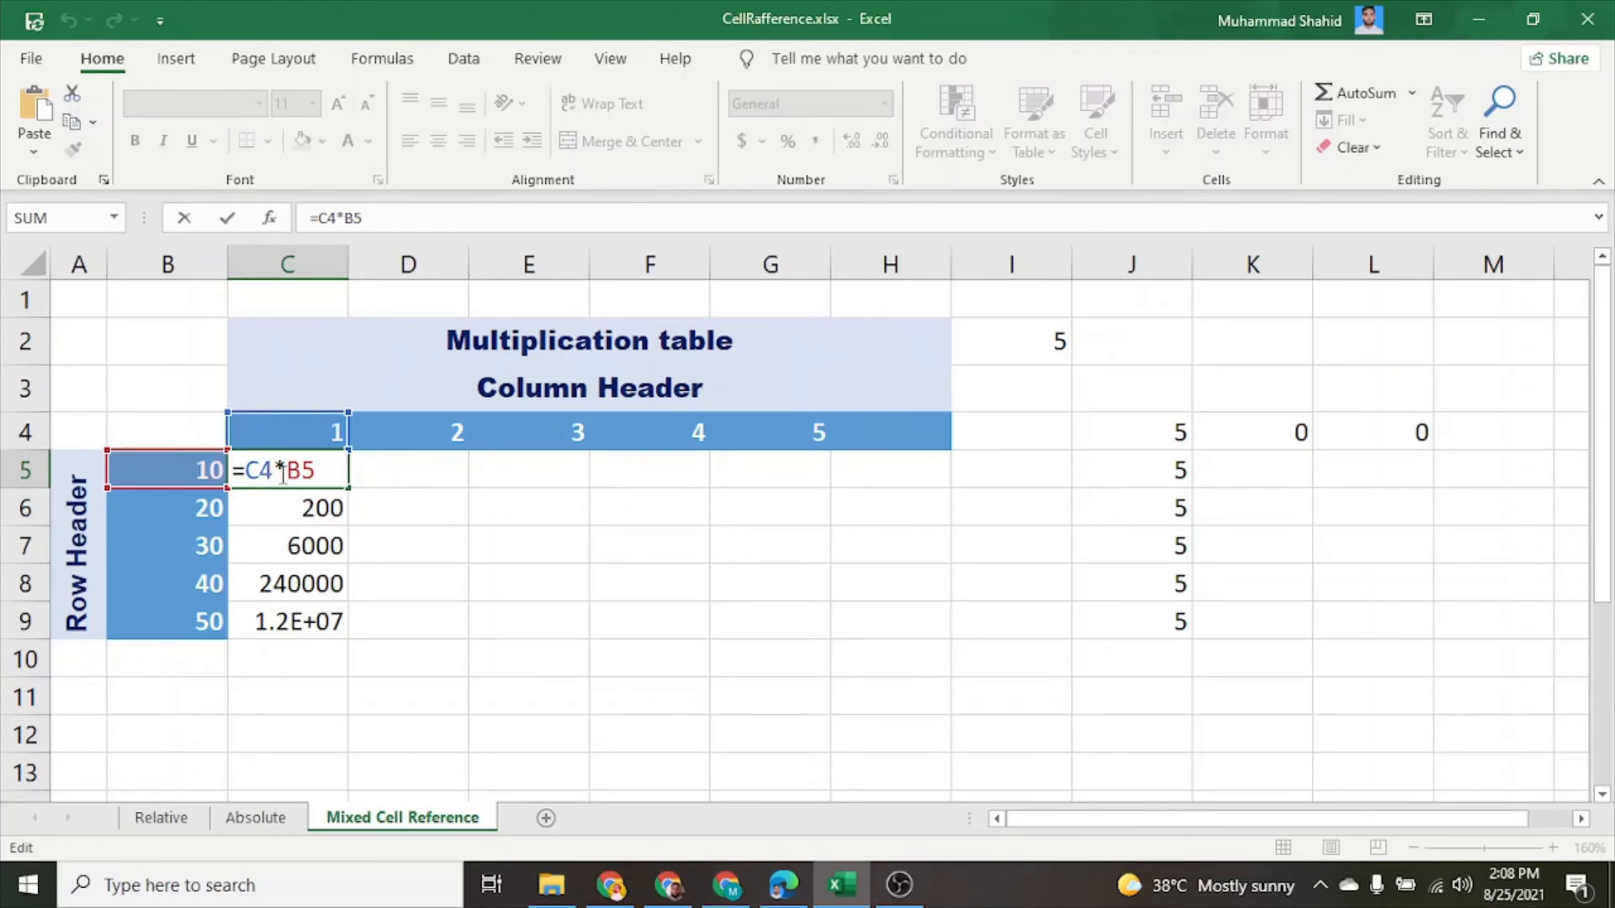
pyautogui.press('F4')
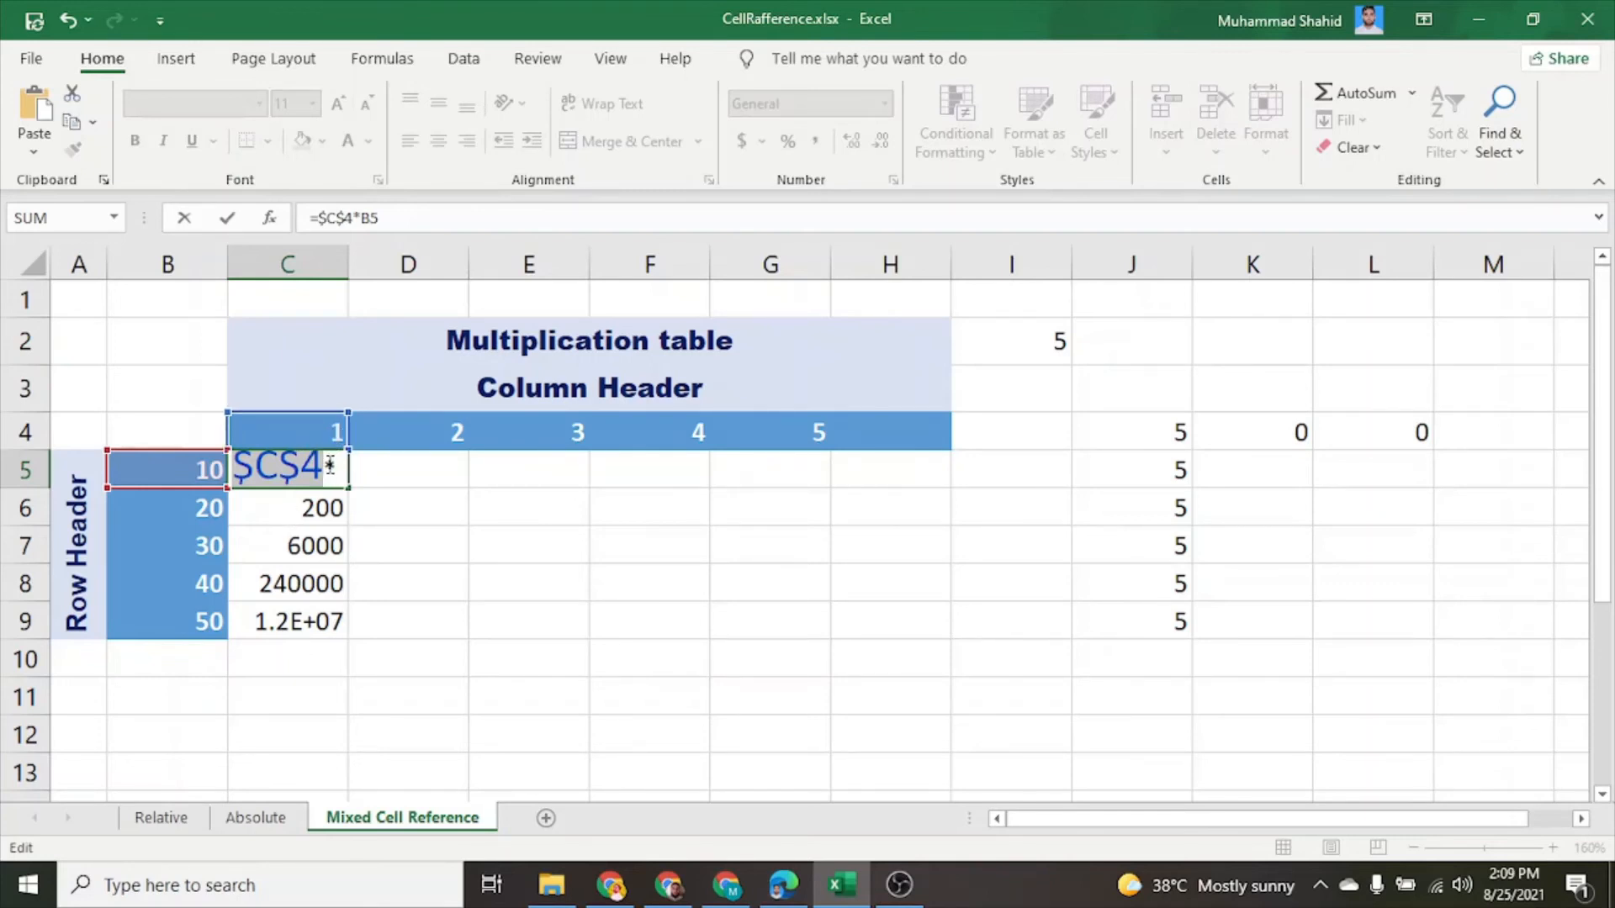
pyautogui.press('F4')
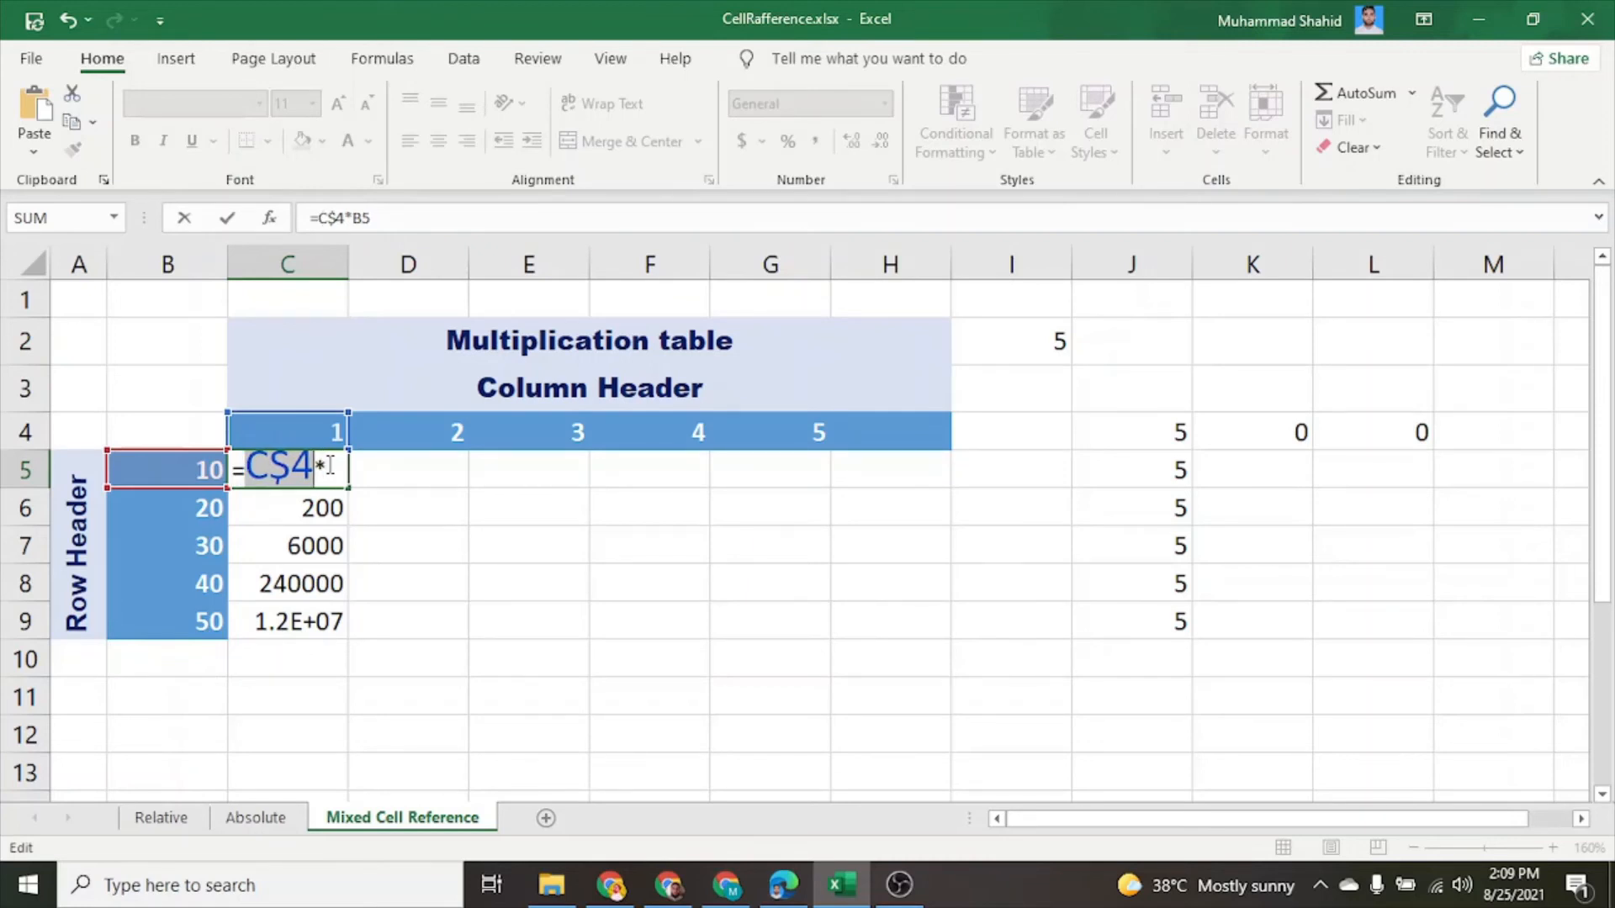
pyautogui.press('Return')
# - Fill the row-locked formula from C5 down to C9 and check the copied references in formula view
pyautogui.click(327, 467)
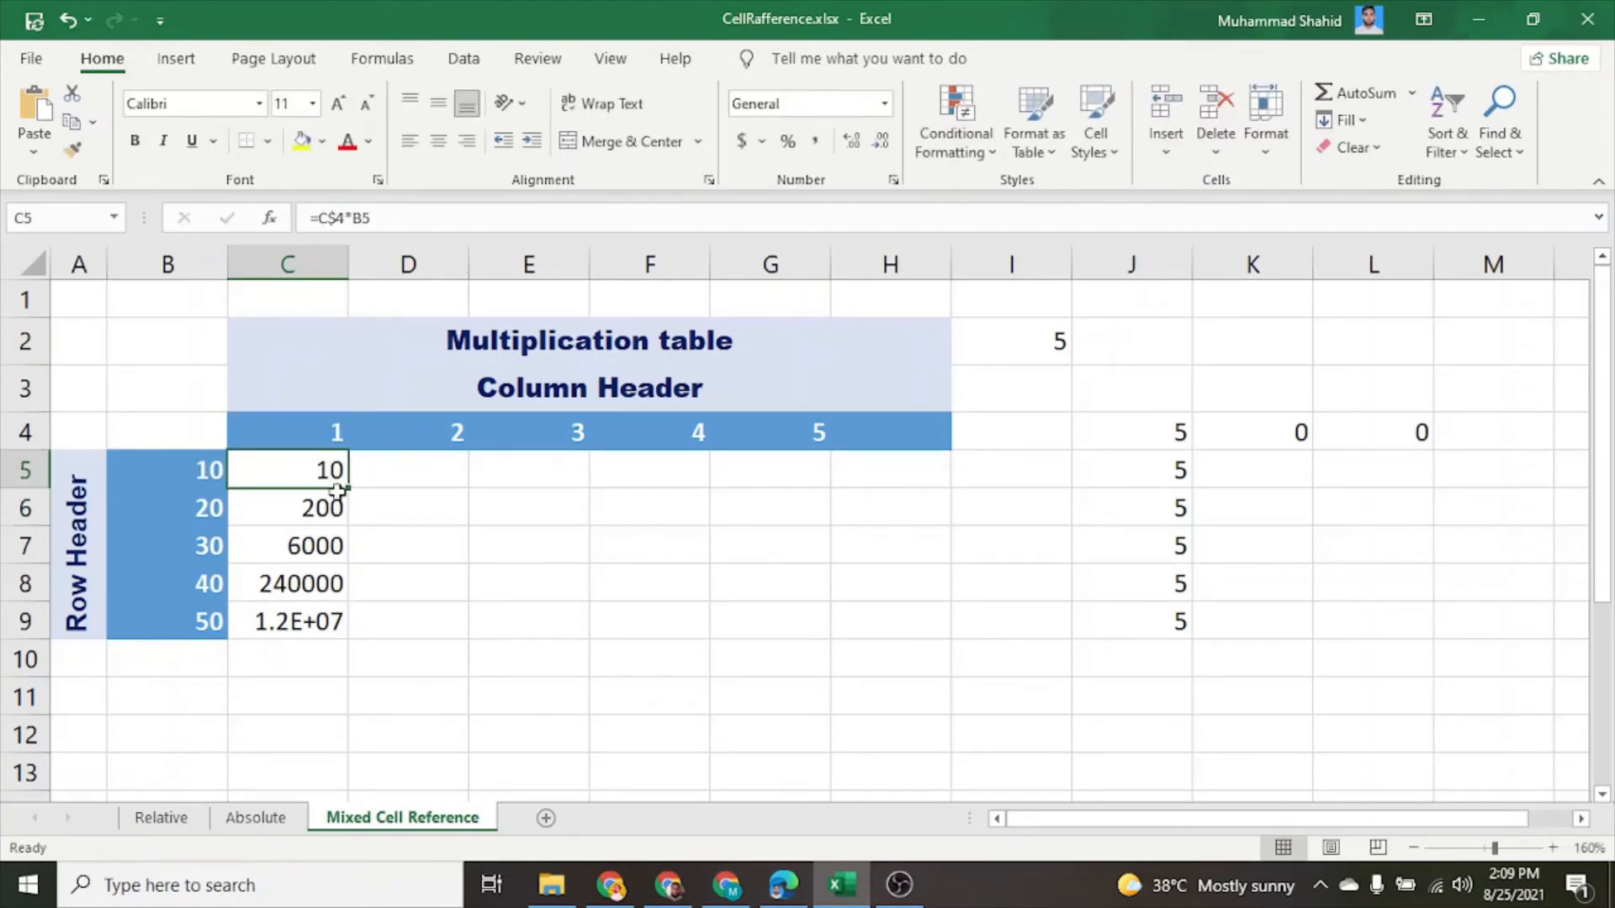
pyautogui.moveTo(347, 490); pyautogui.dragTo(340, 637)
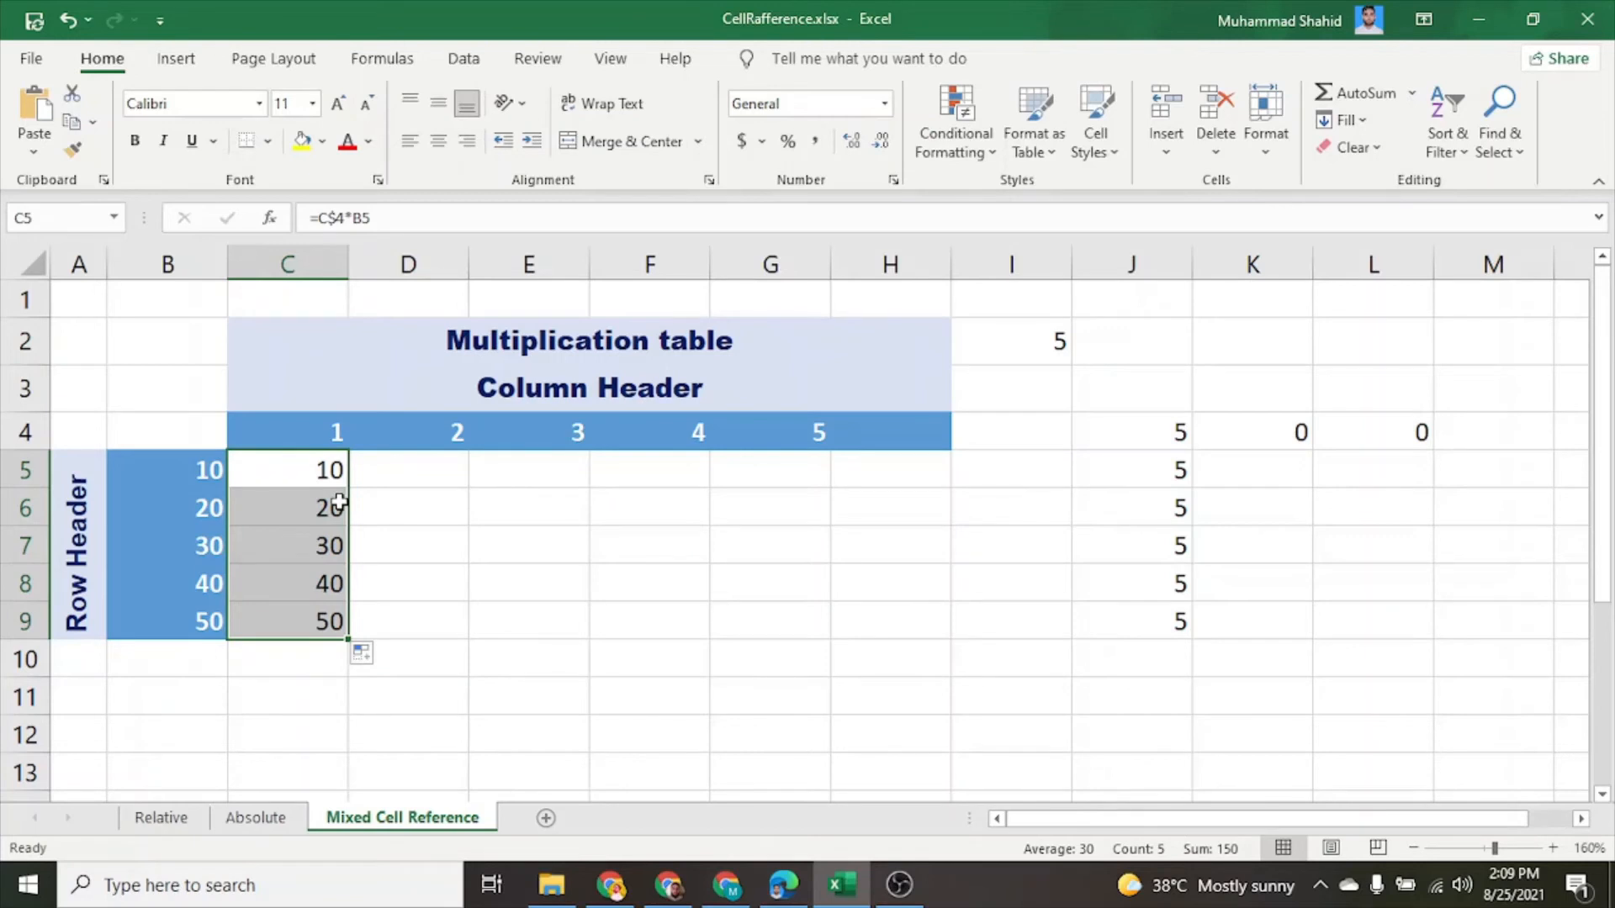
pyautogui.hotkey('ctrl', '`')
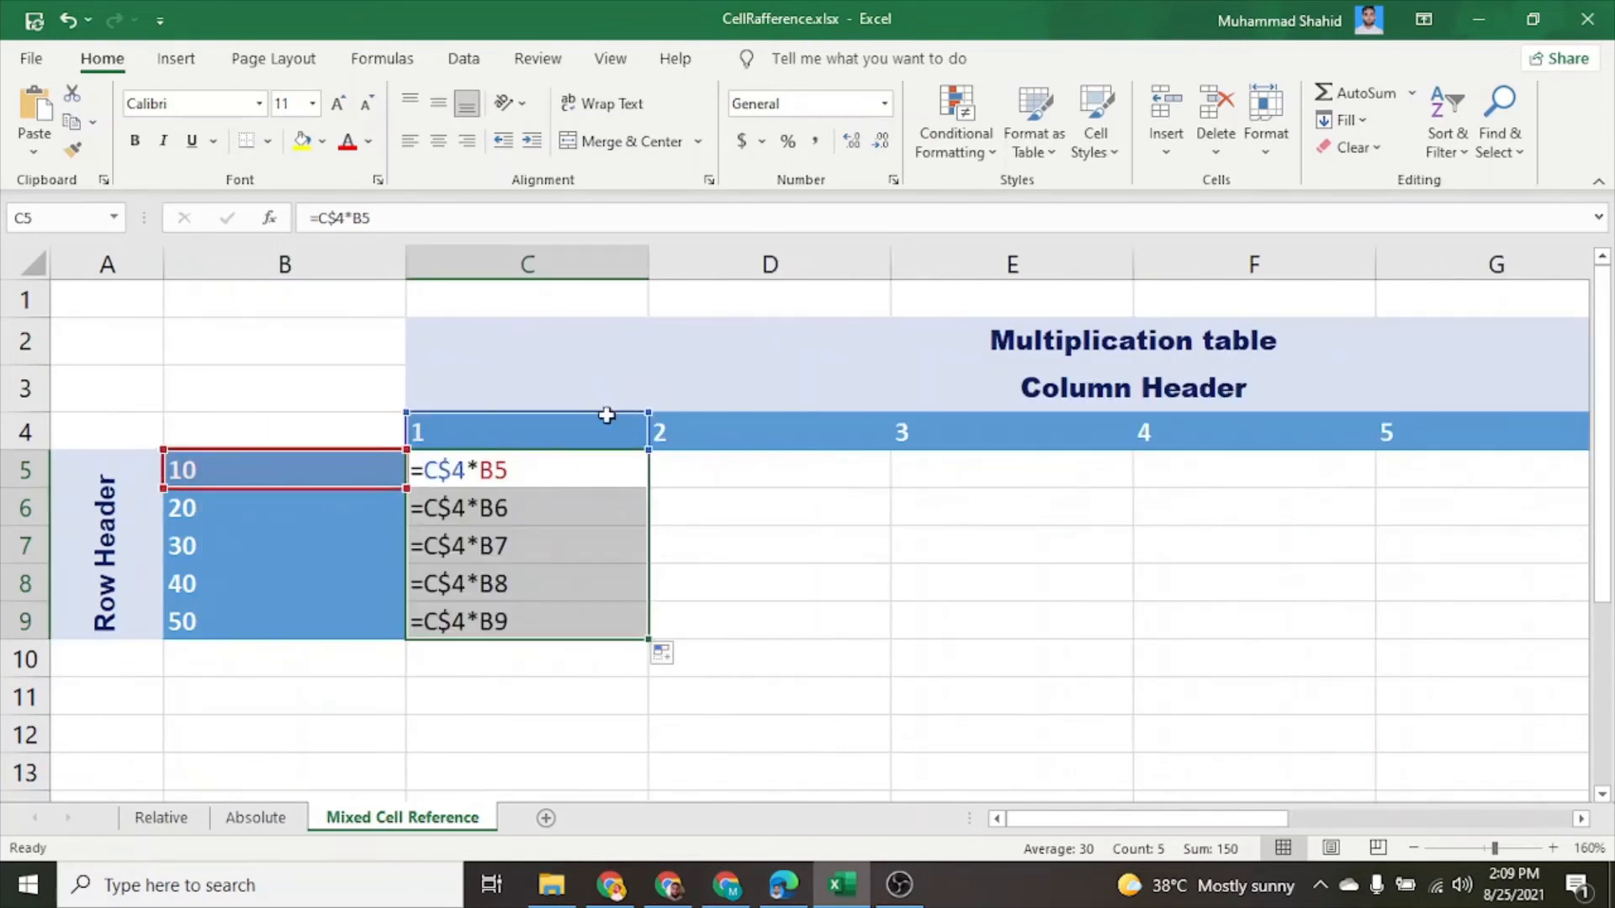
pyautogui.click(600, 481)
pyautogui.click(591, 509)
pyautogui.click(569, 538)
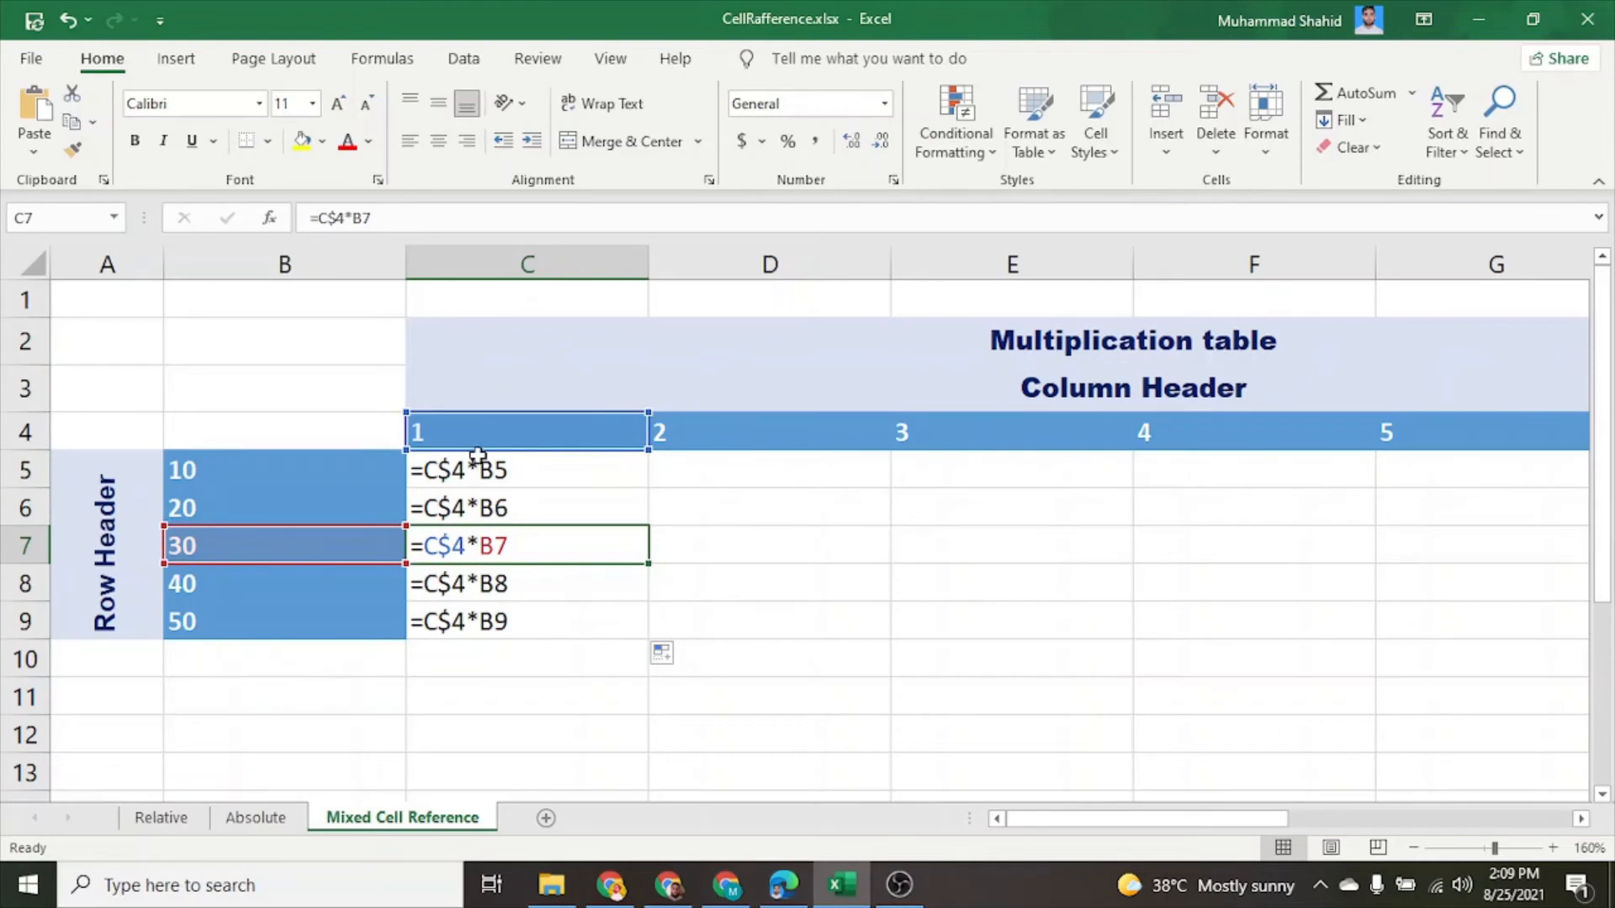
pyautogui.click(489, 586)
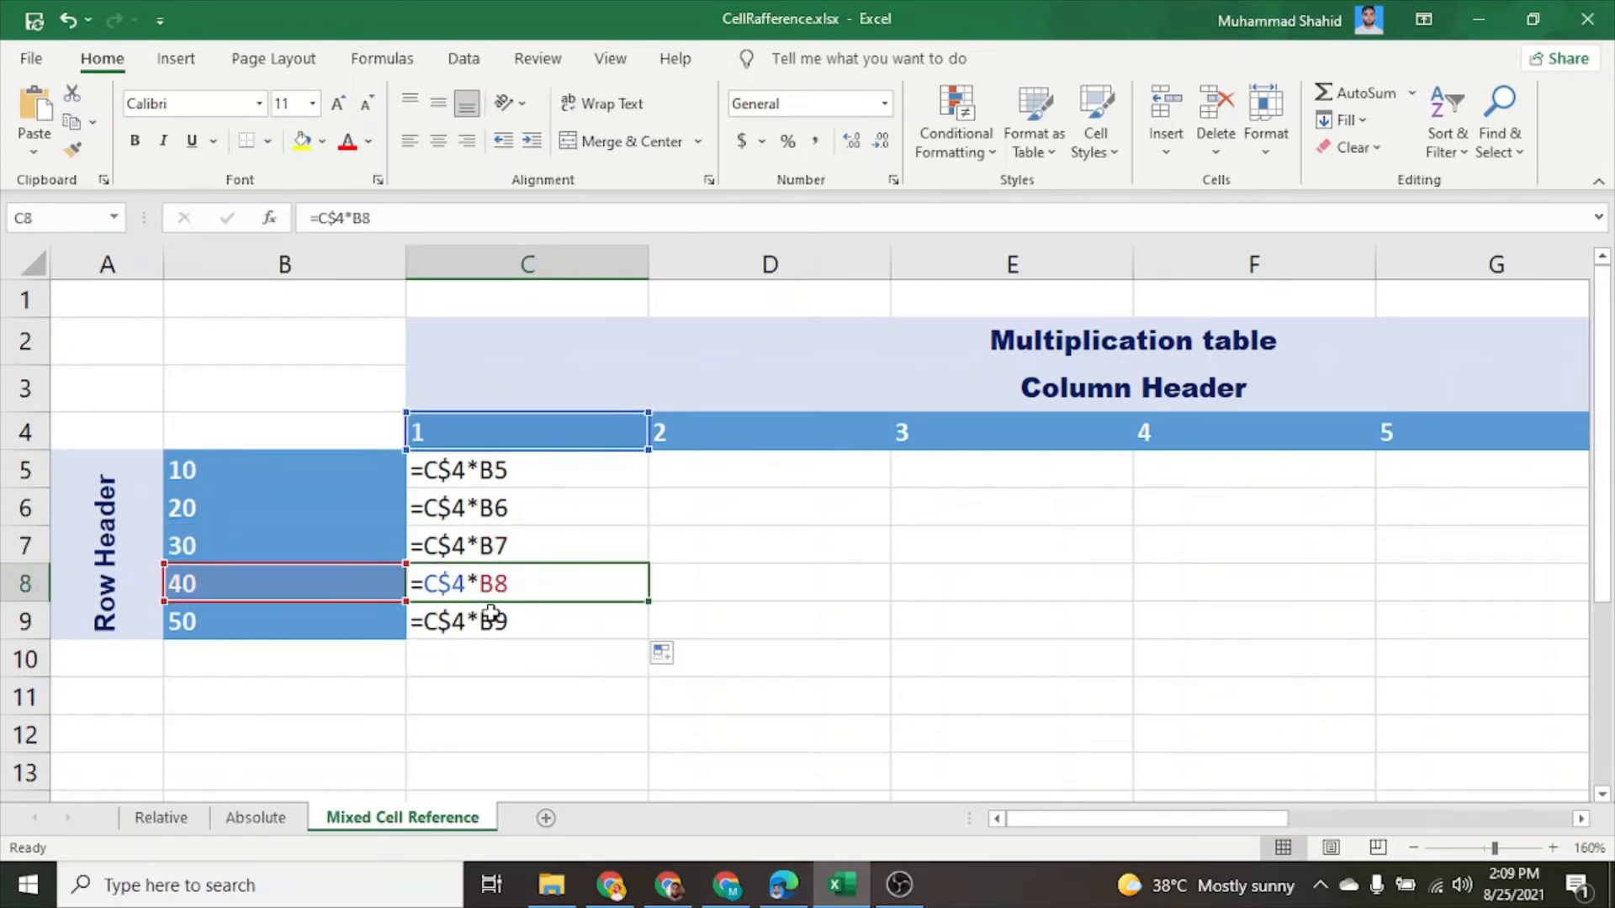
pyautogui.hotkey('ctrl', '`')
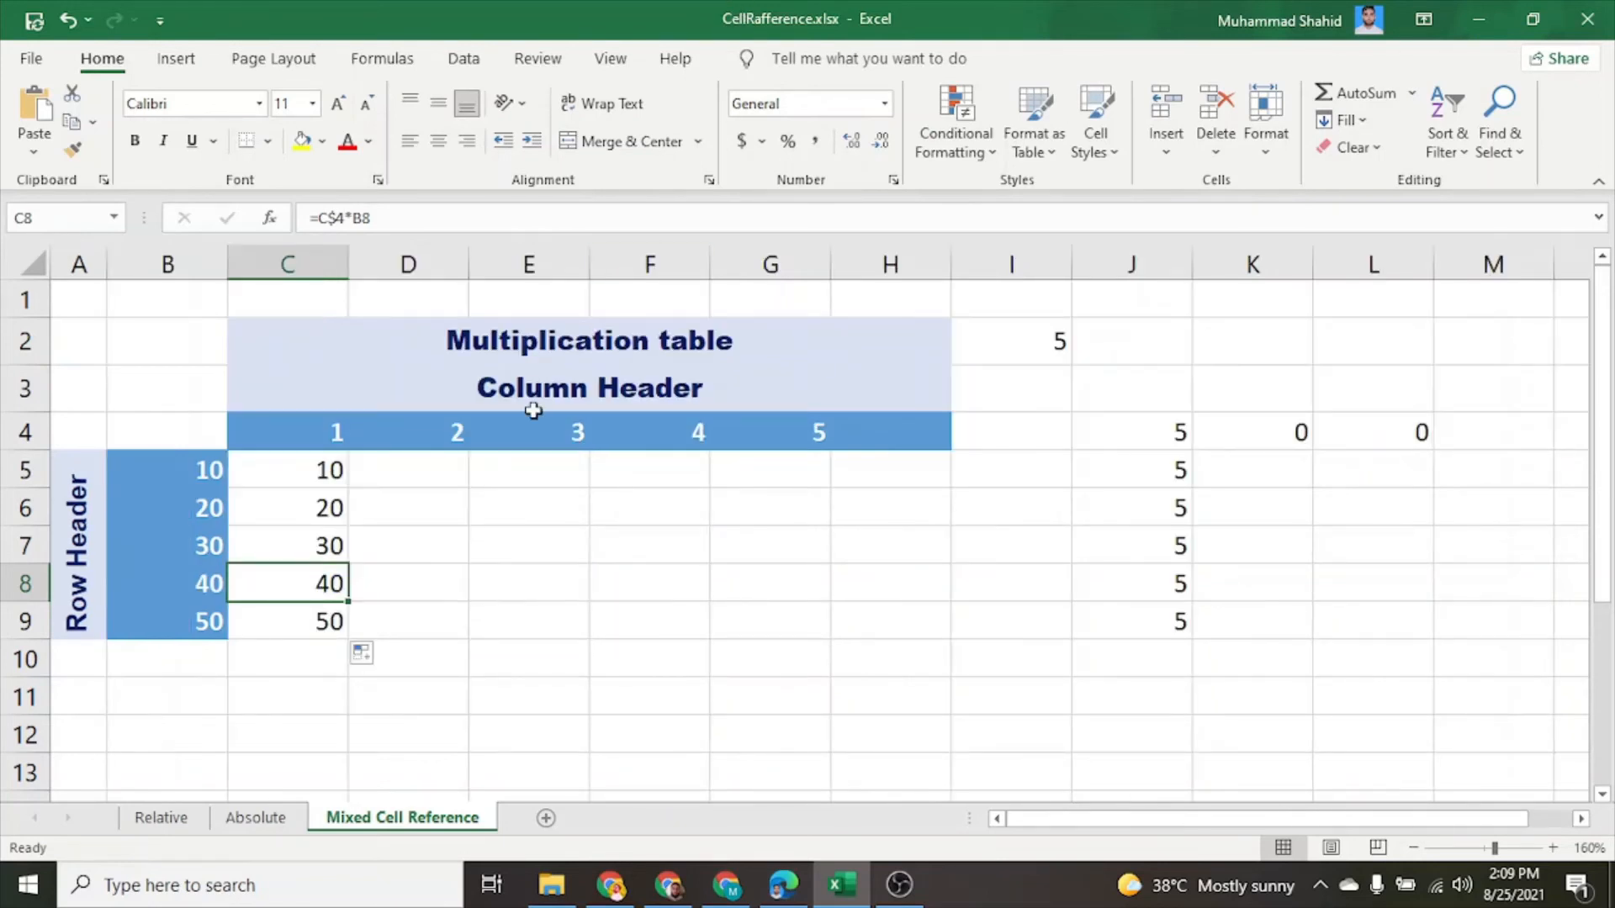
# - Fill the formula in C5 across to H5 and check the formulas behind F5 and D5
pyautogui.click(314, 471)
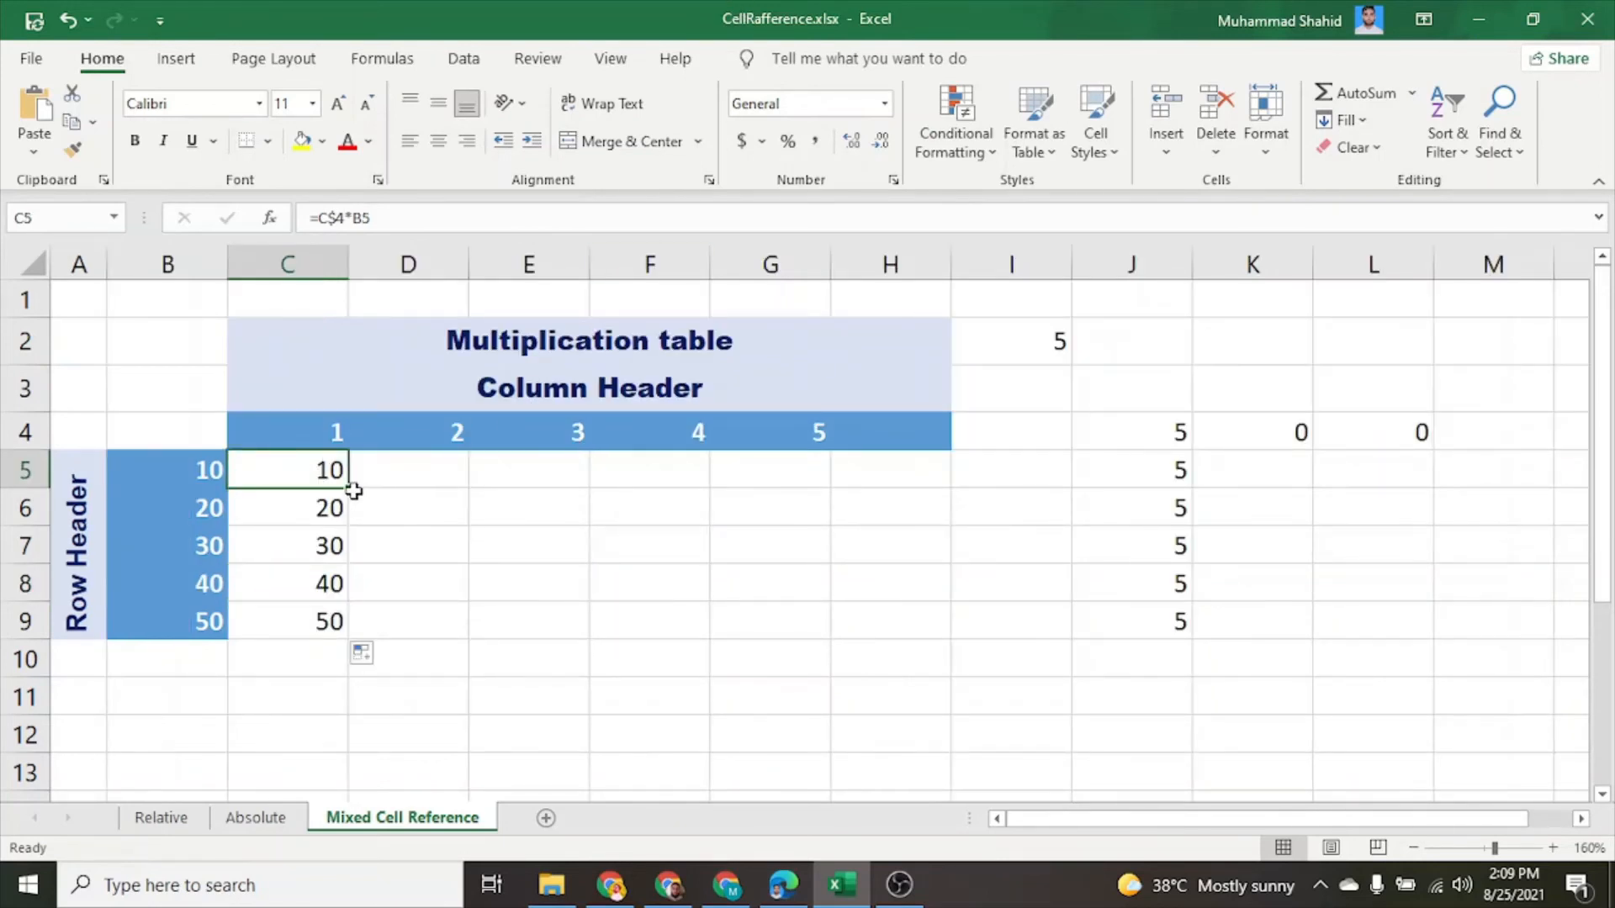
pyautogui.moveTo(351, 488); pyautogui.dragTo(946, 505)
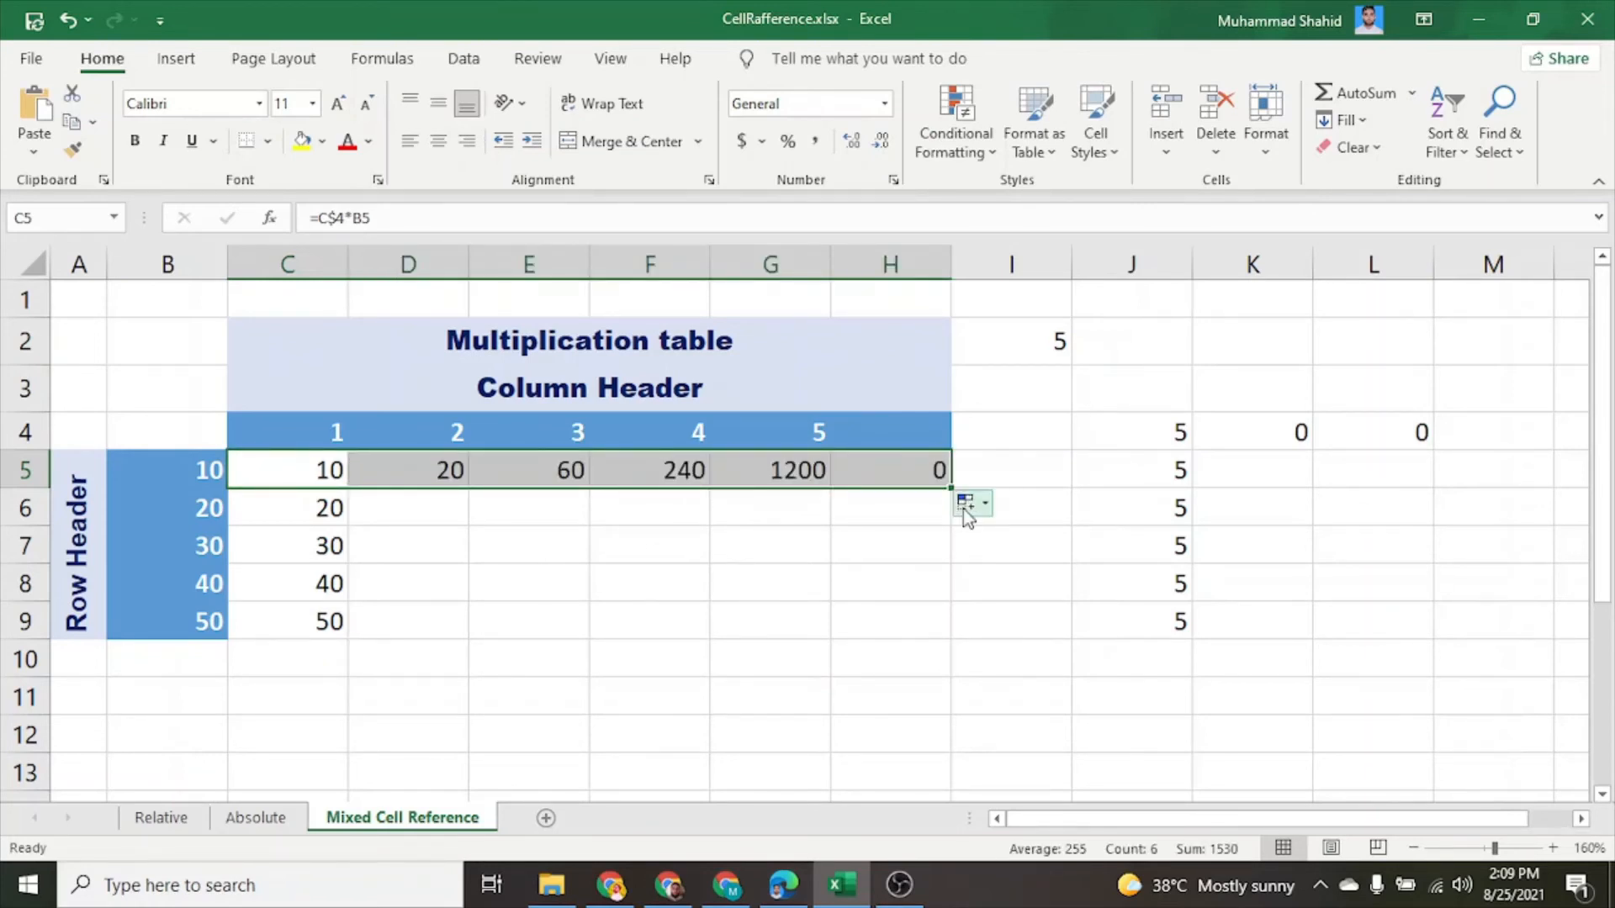
pyautogui.click(597, 464)
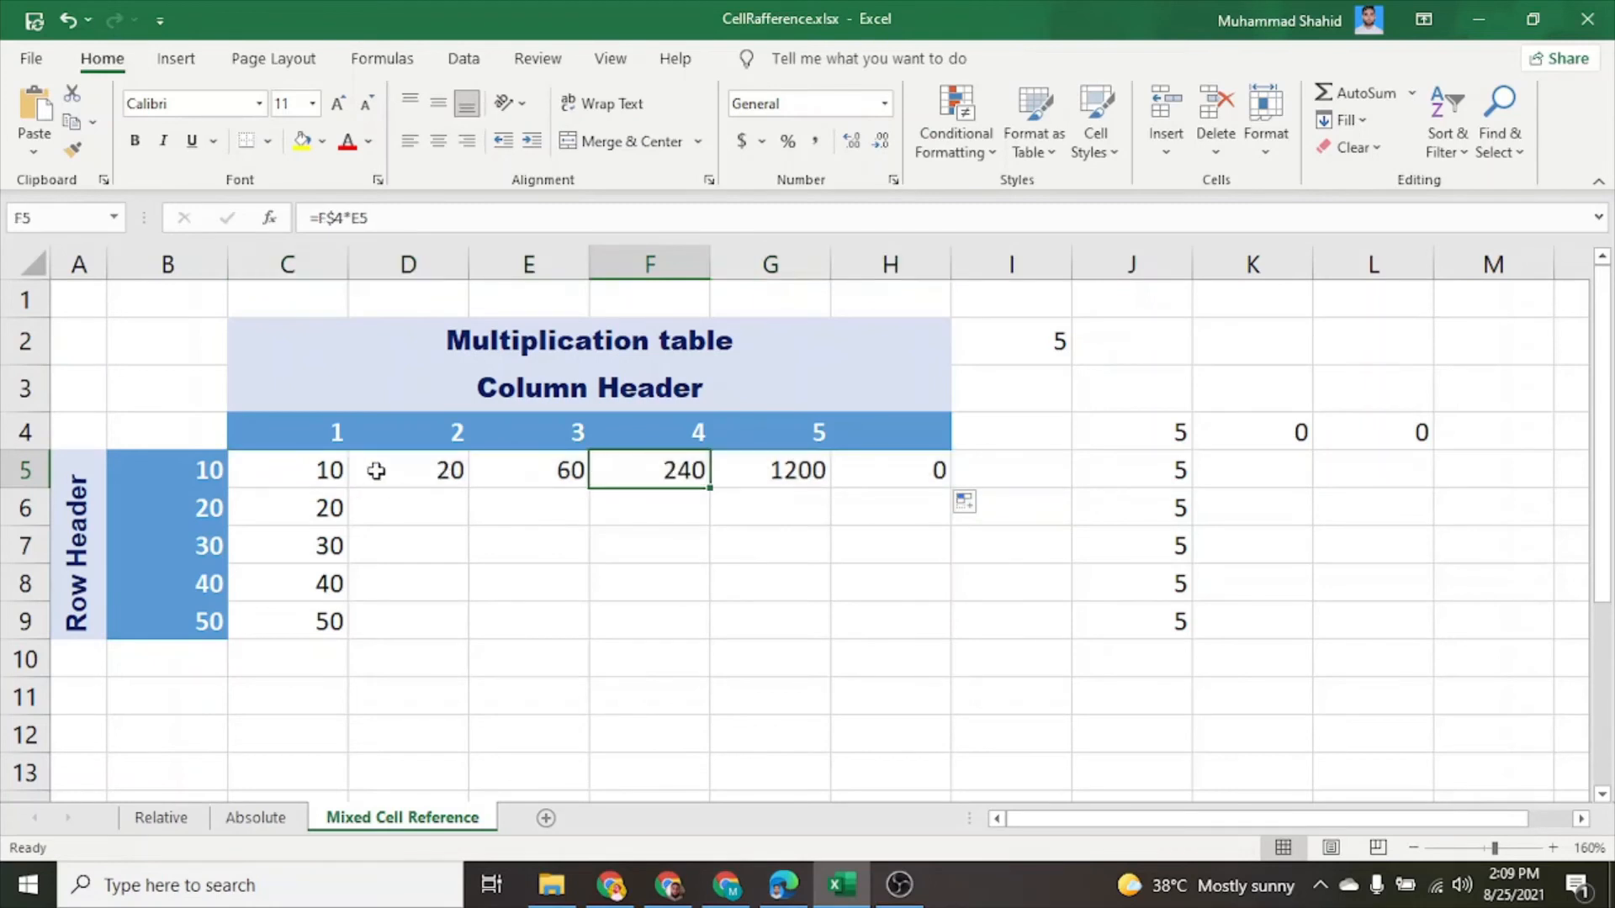
pyautogui.click(379, 467)
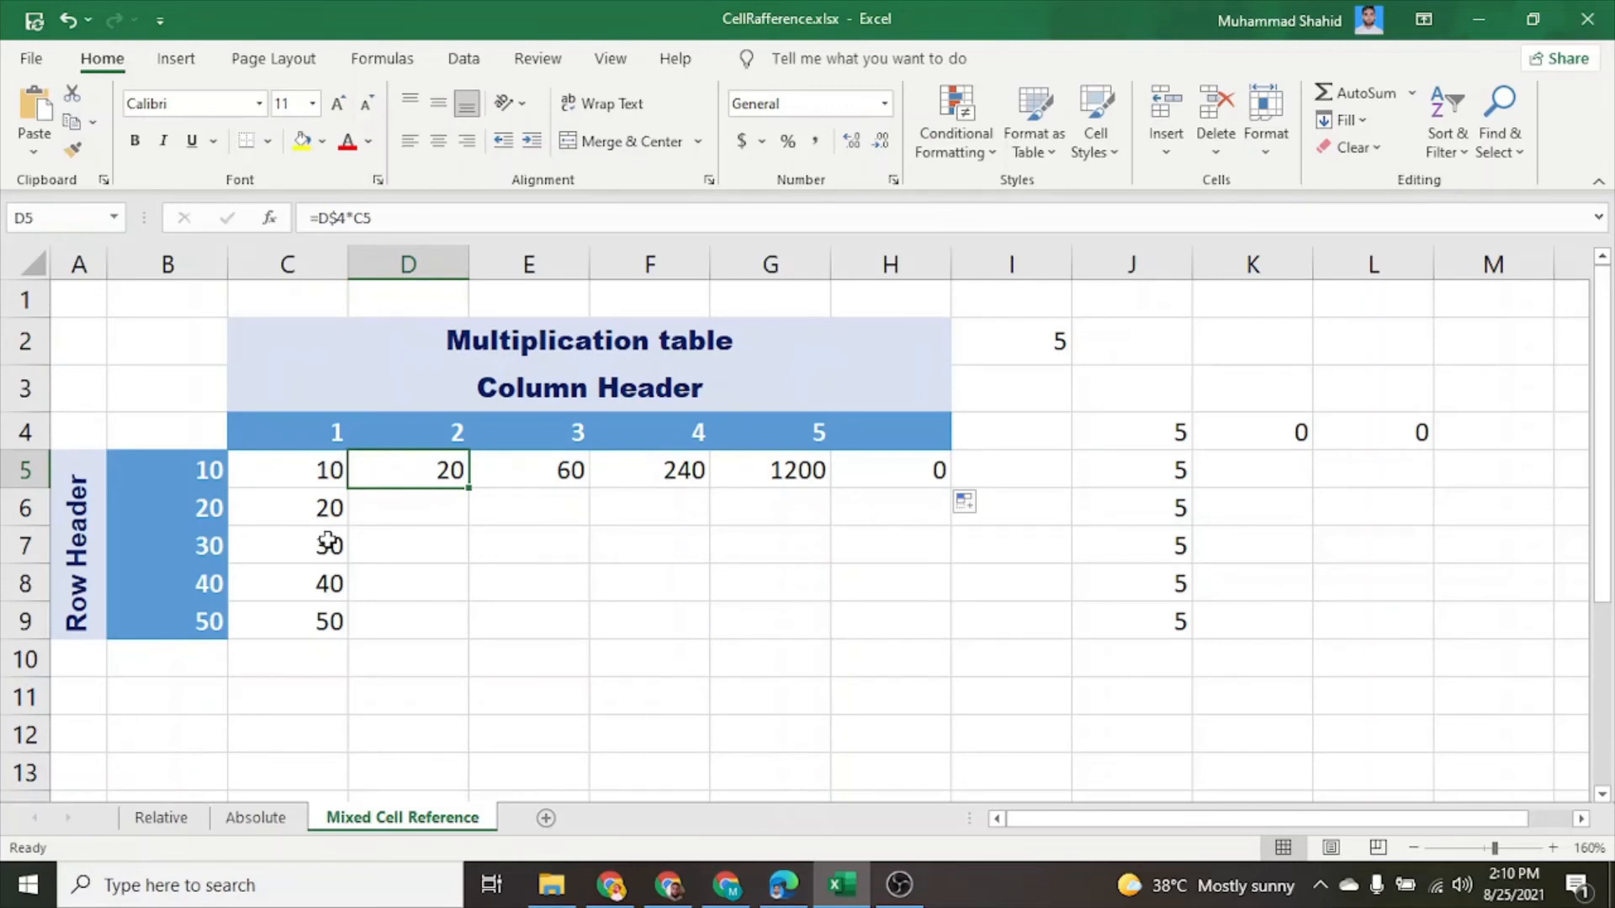
# - Examine in formula view which cells the copies in C5, D5 and E5 refer to, compared with the column C copies
pyautogui.hotkey('ctrl', '`')
pyautogui.click(587, 538)
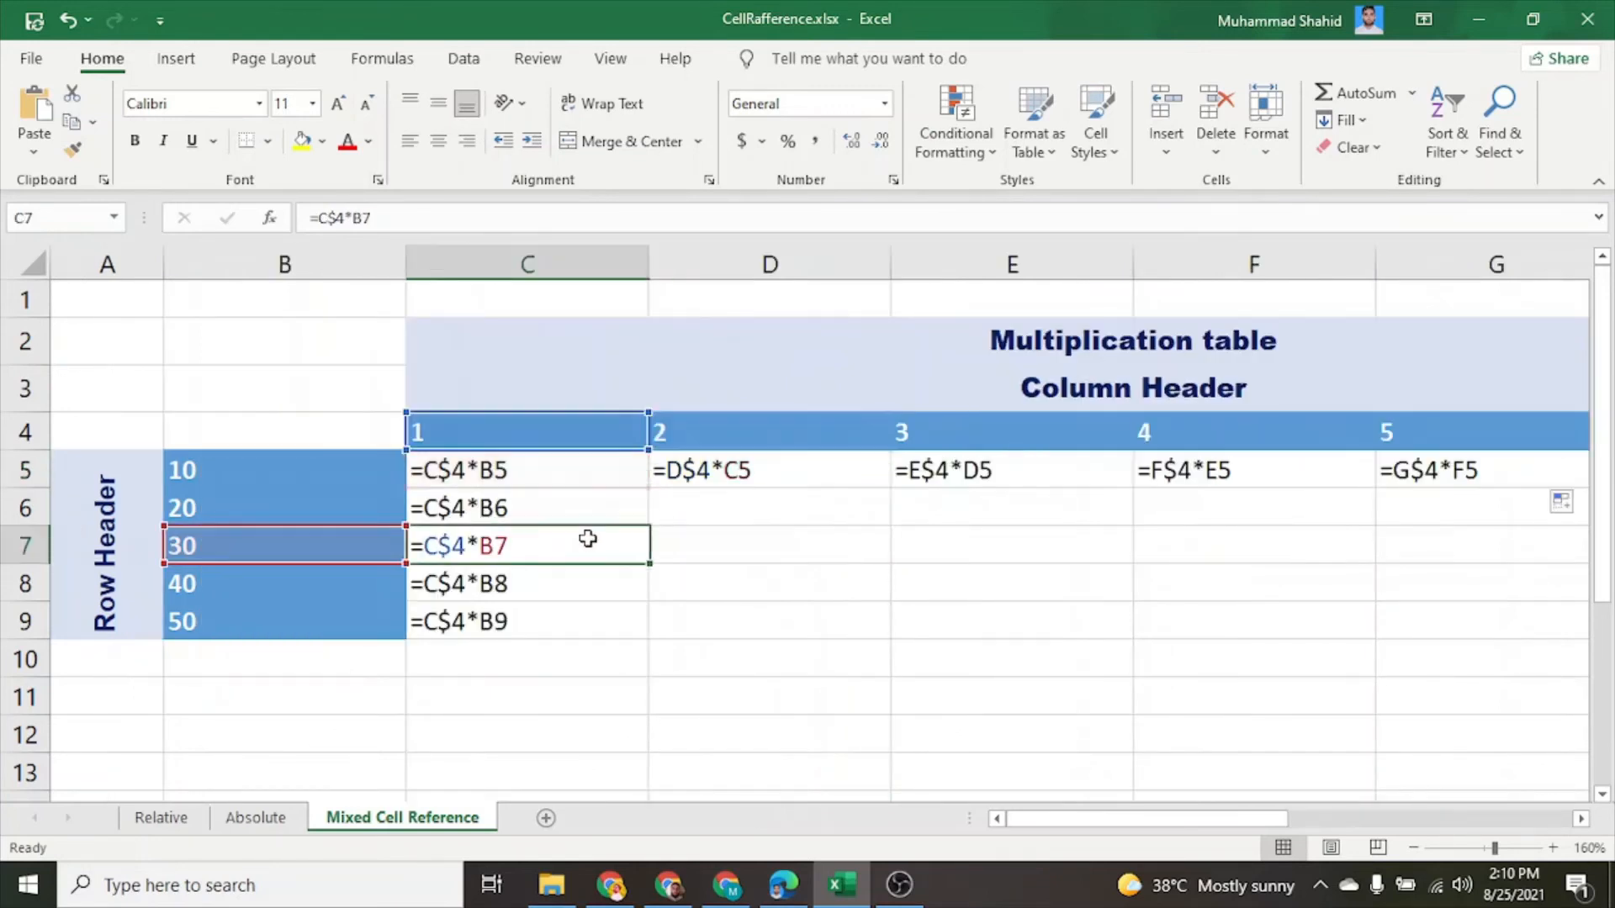
pyautogui.press('Up')
pyautogui.press('Up')
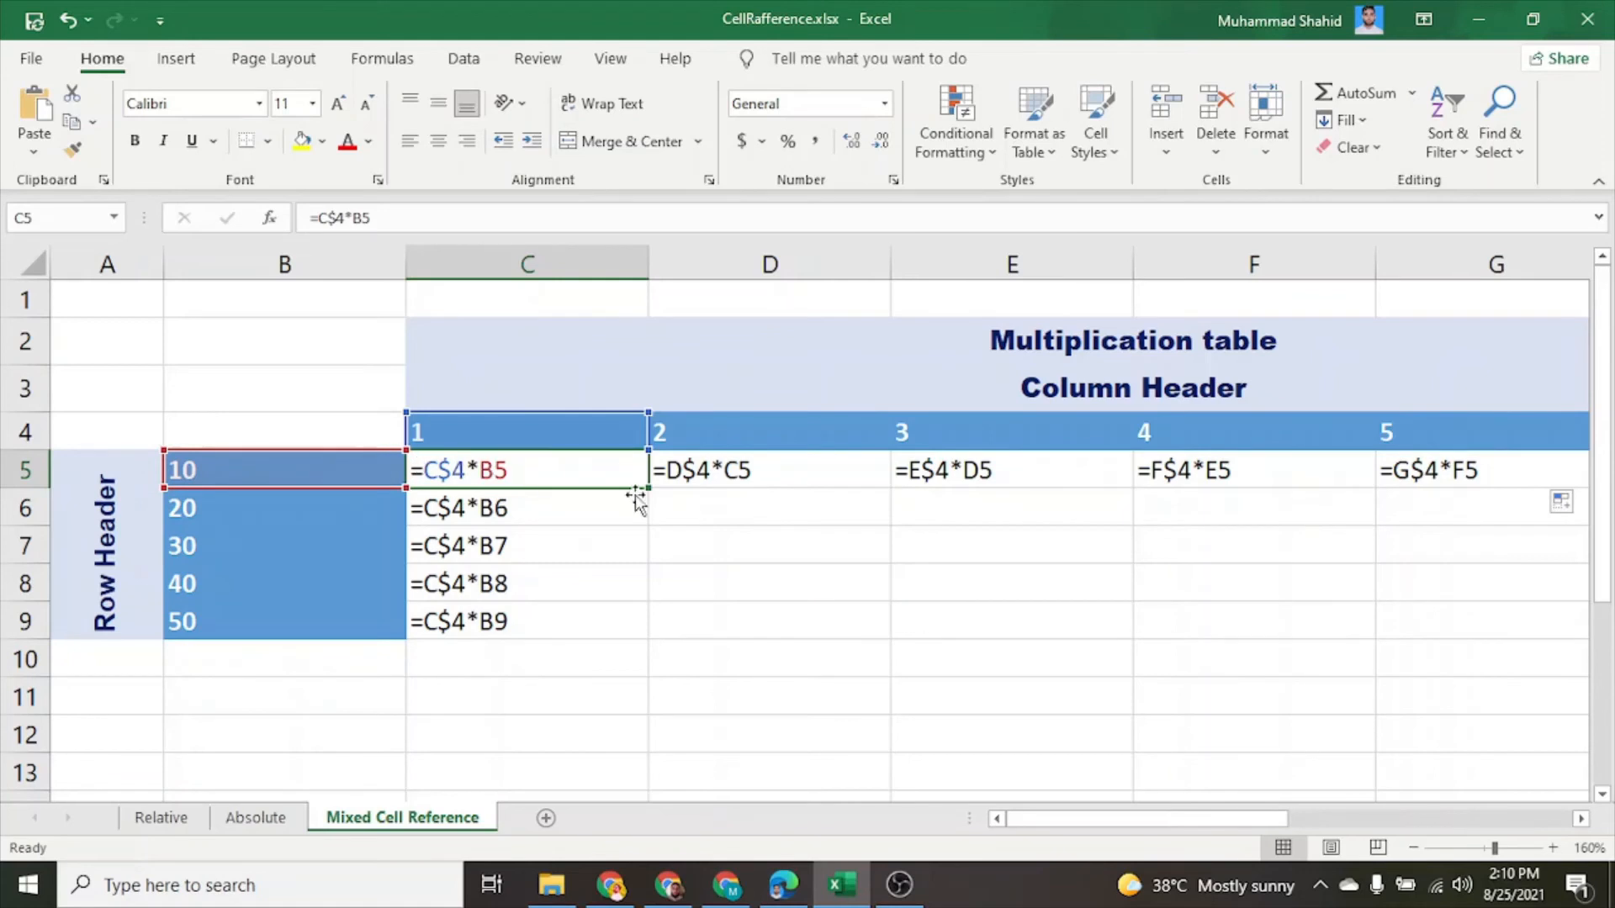
pyautogui.click(728, 473)
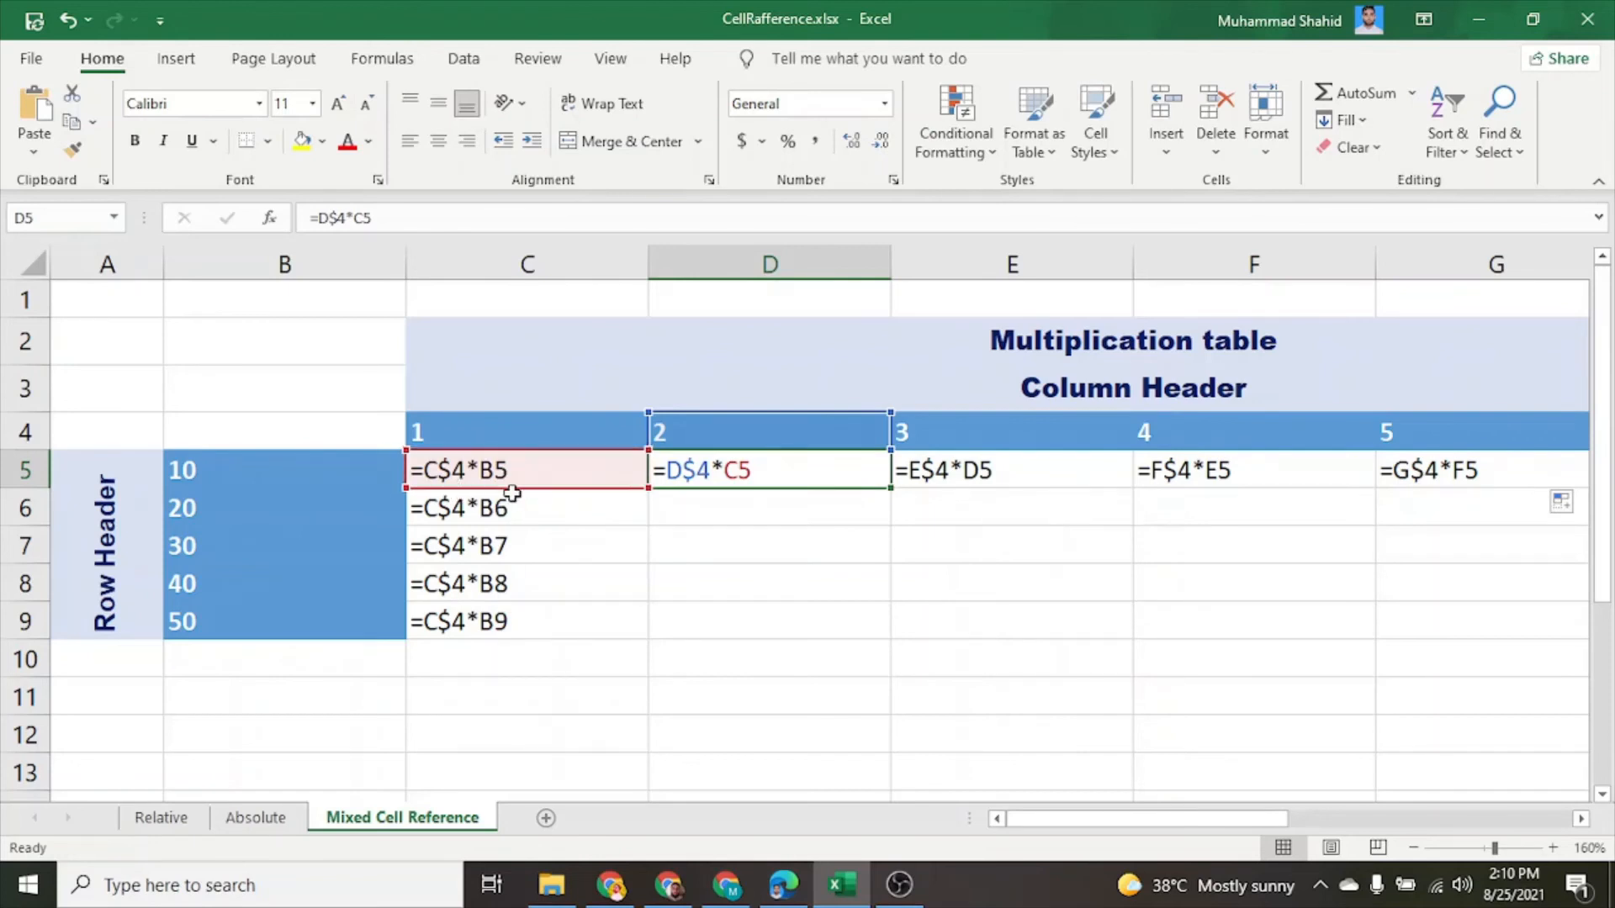
pyautogui.click(318, 483)
pyautogui.click(424, 473)
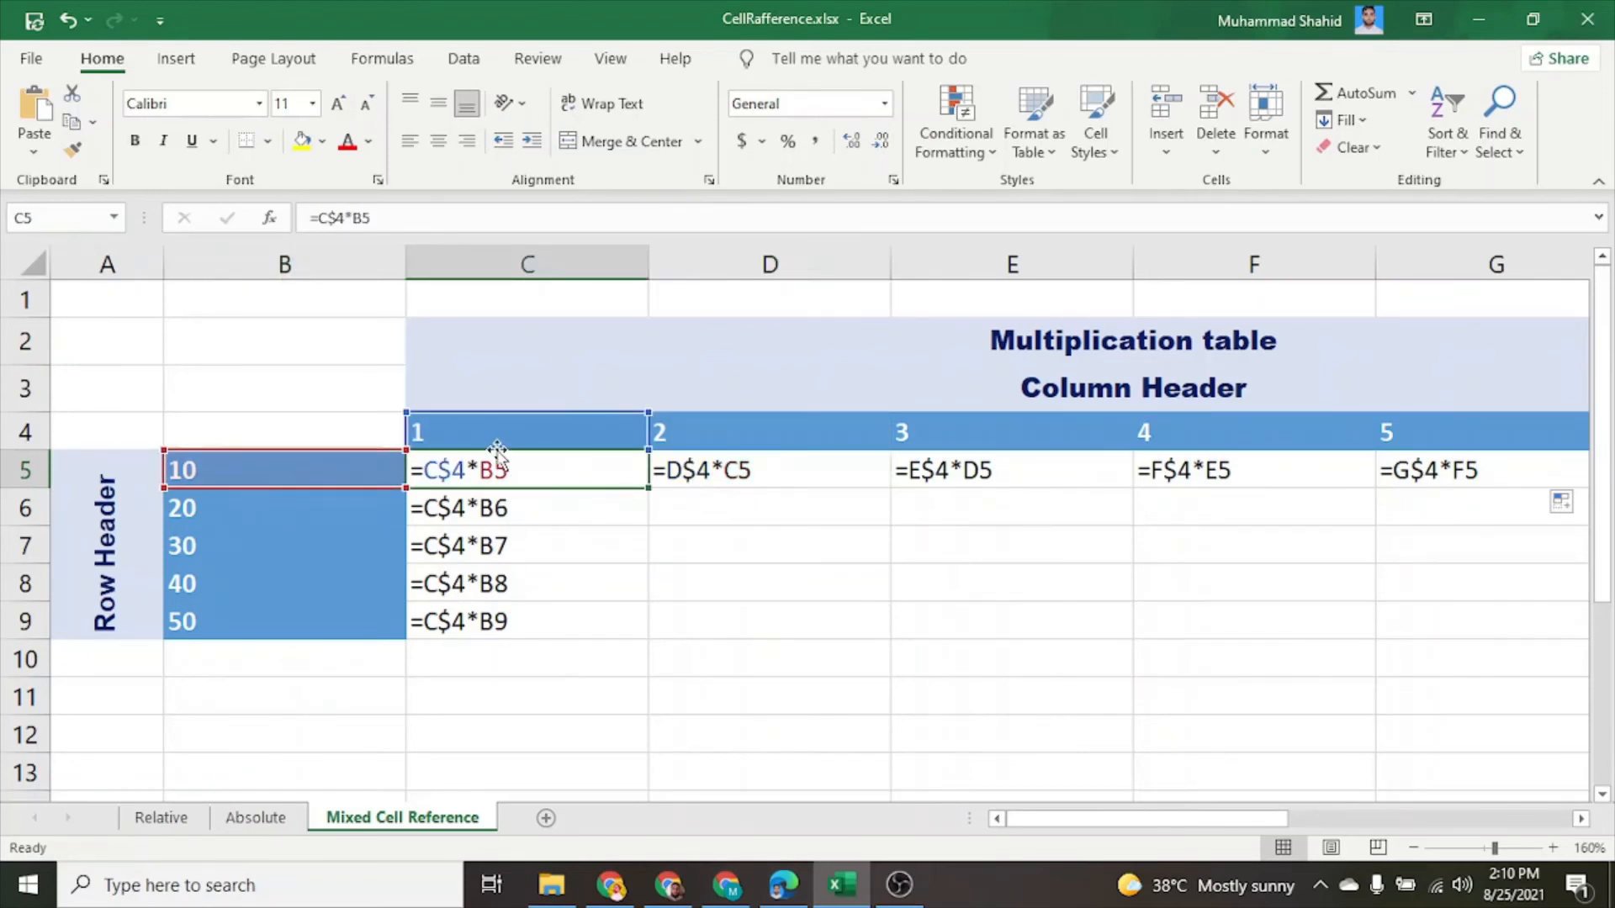
pyautogui.click(685, 473)
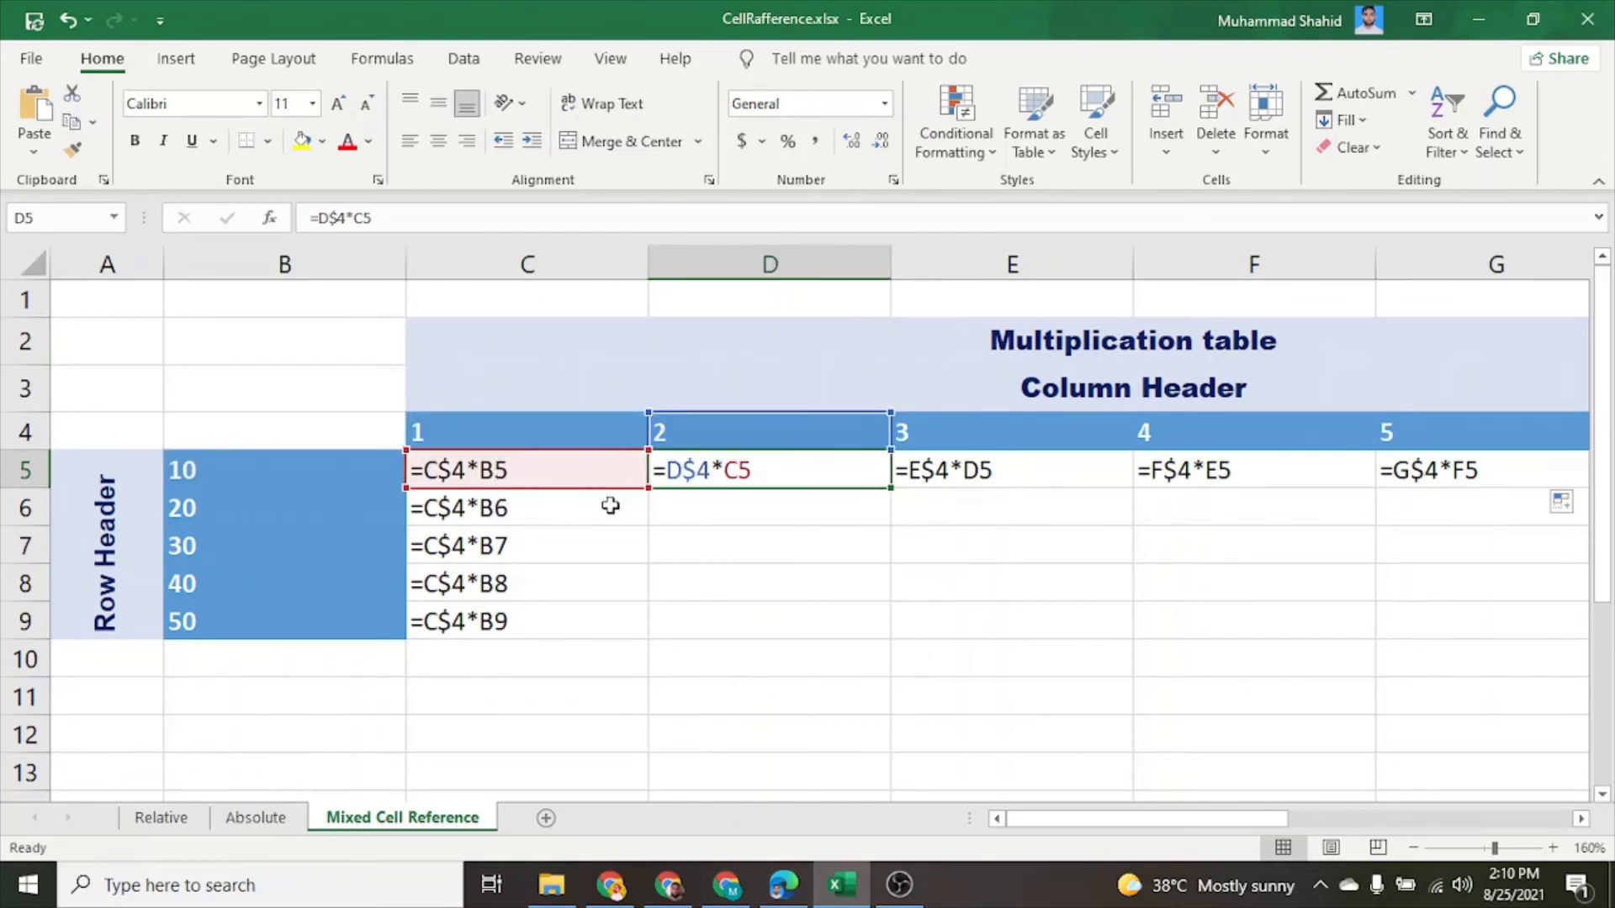
pyautogui.click(997, 473)
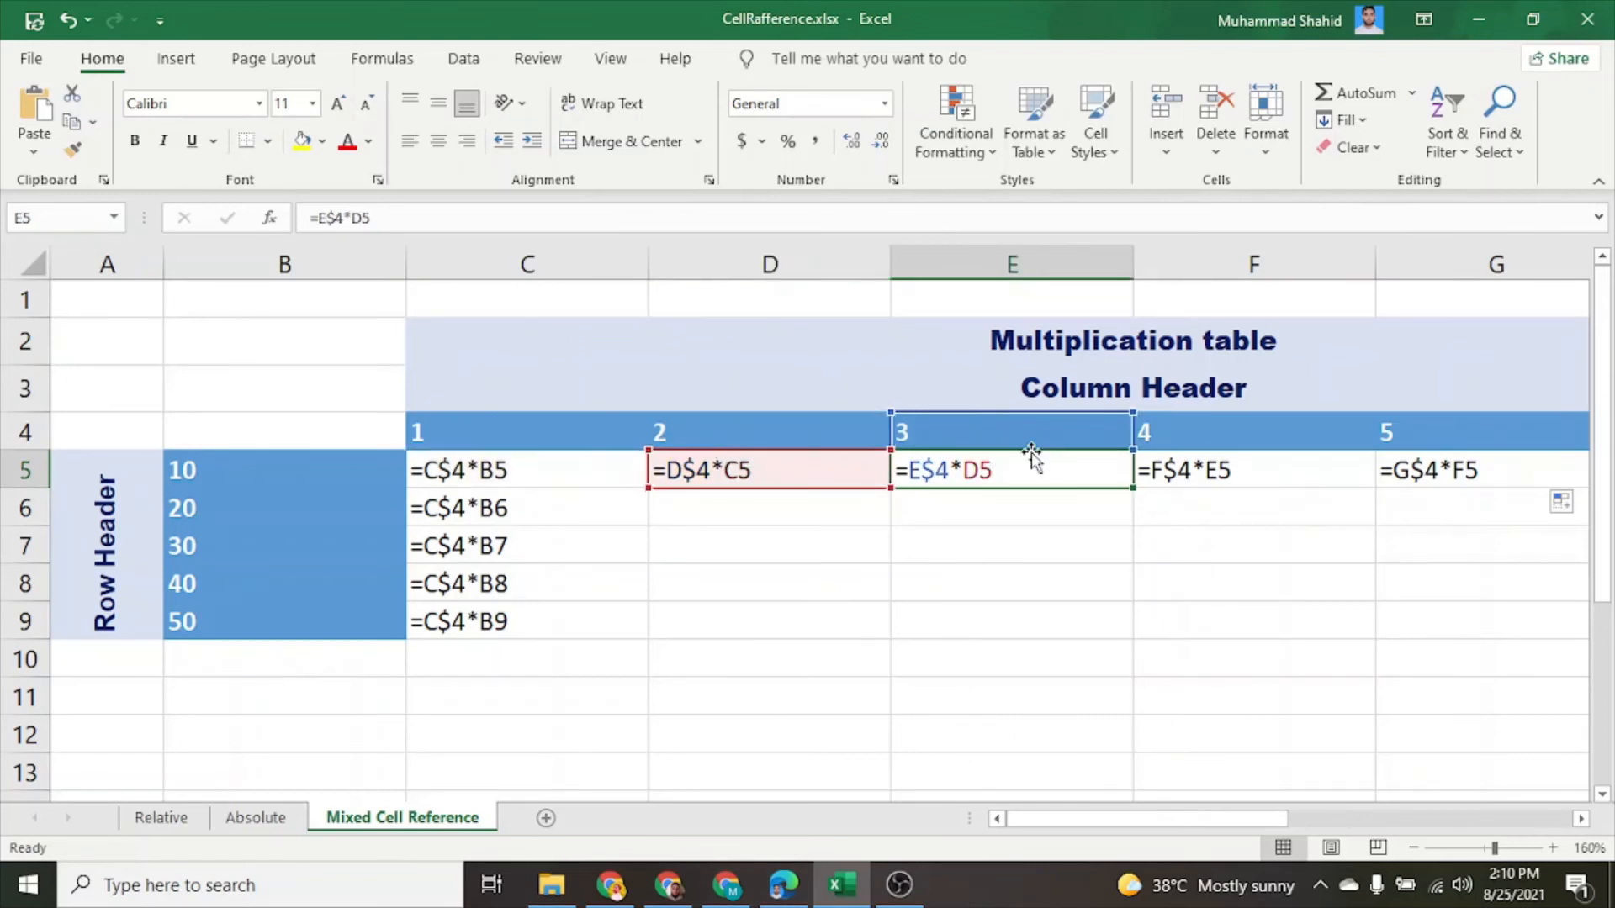
# - Lock the column of the row header reference in the C5 formula so it reads =C$4*$B5
pyautogui.click(547, 465)
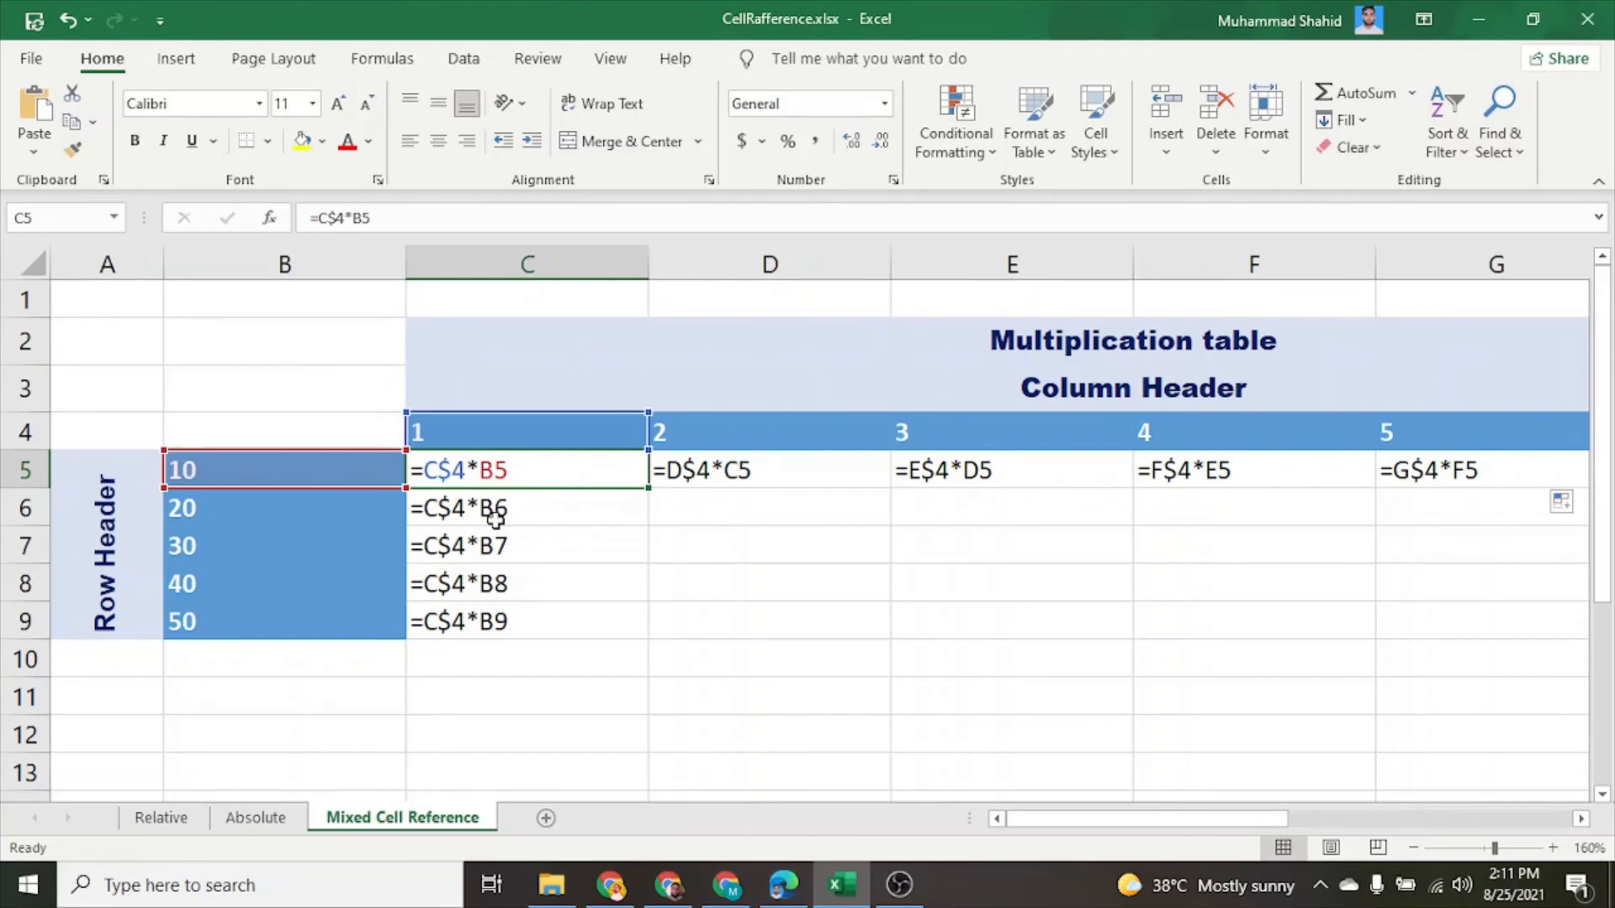
pyautogui.doubleClick(501, 469)
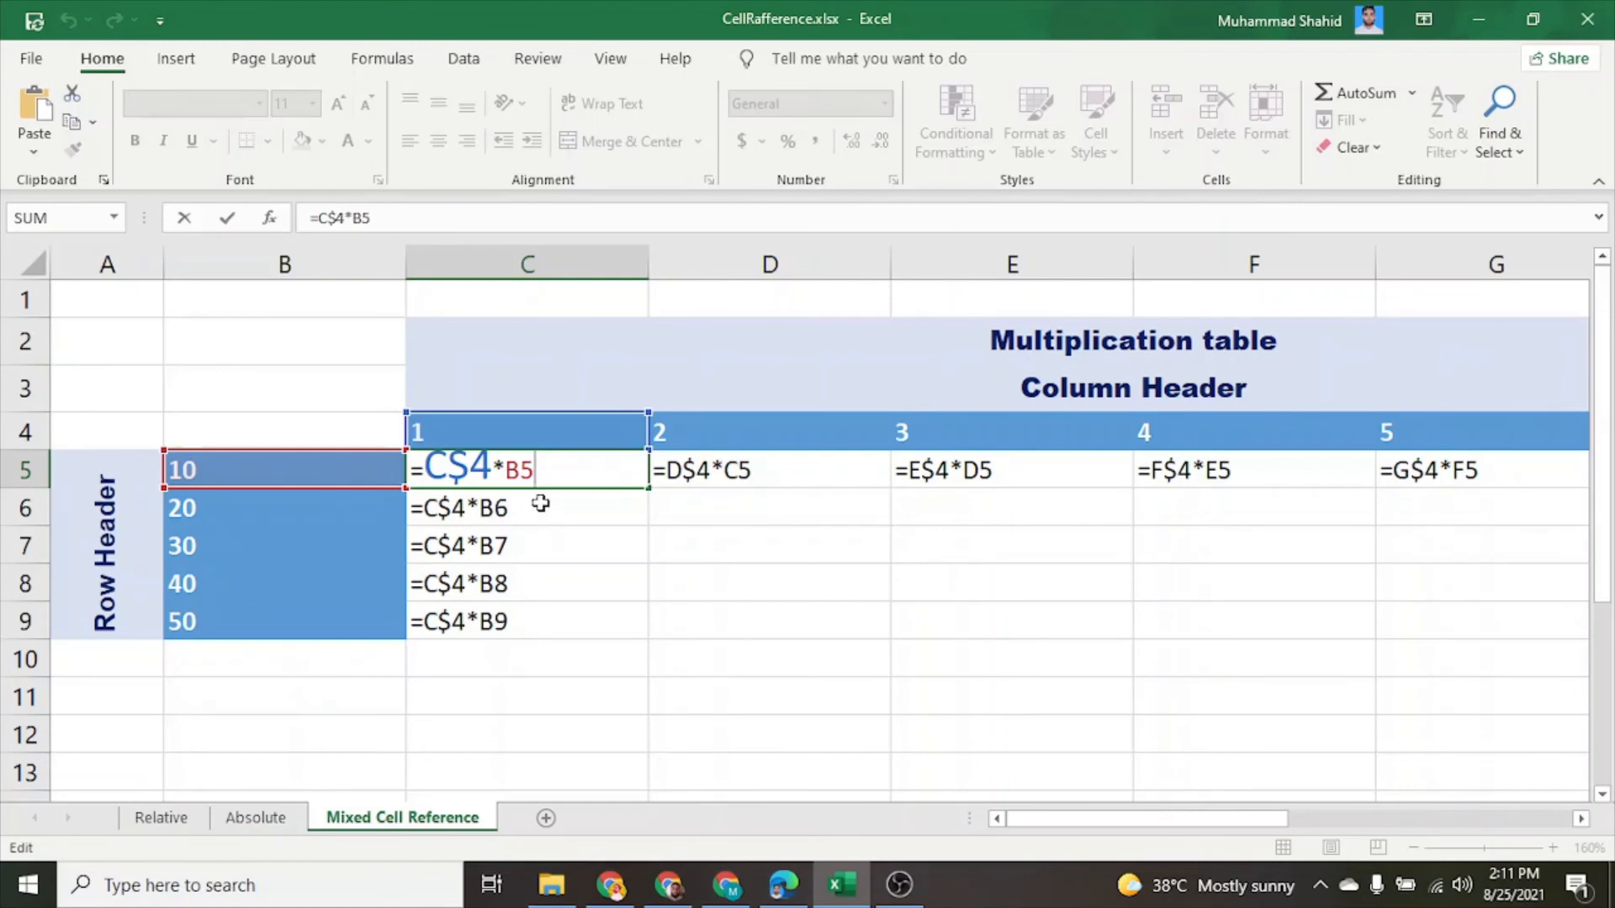
pyautogui.press('F4')
pyautogui.press('F4')
pyautogui.press('F4')
pyautogui.press('Return')
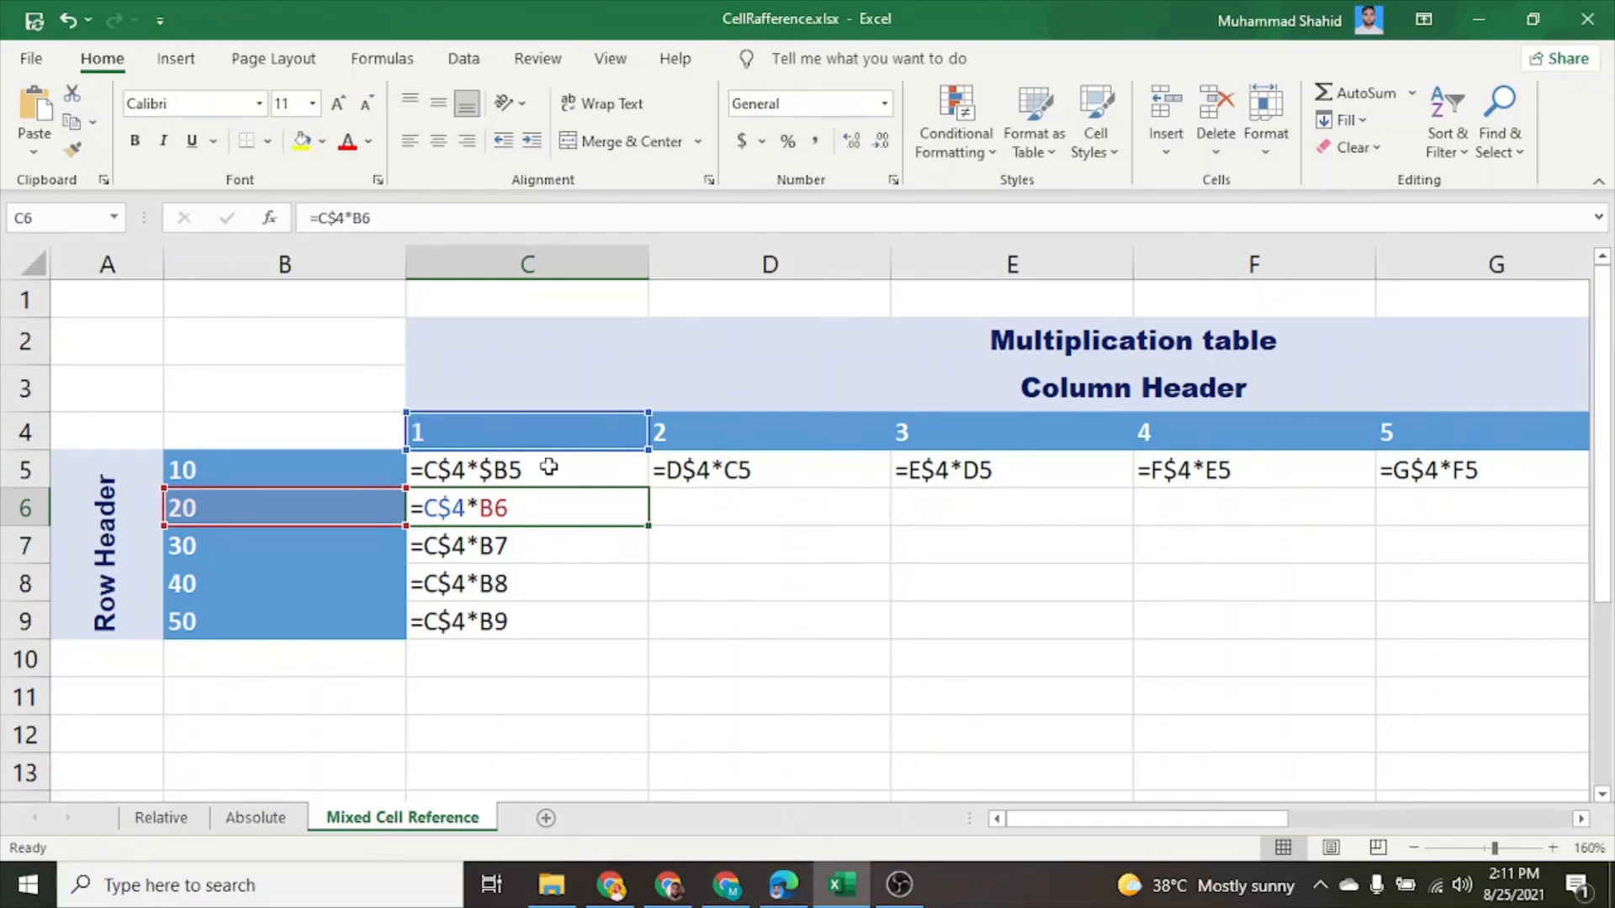
# - Fill the mixed-reference formula from C5 down to C9 and switch back to showing results
pyautogui.click(613, 464)
pyautogui.moveTo(648, 491); pyautogui.dragTo(635, 633)
pyautogui.click(559, 469)
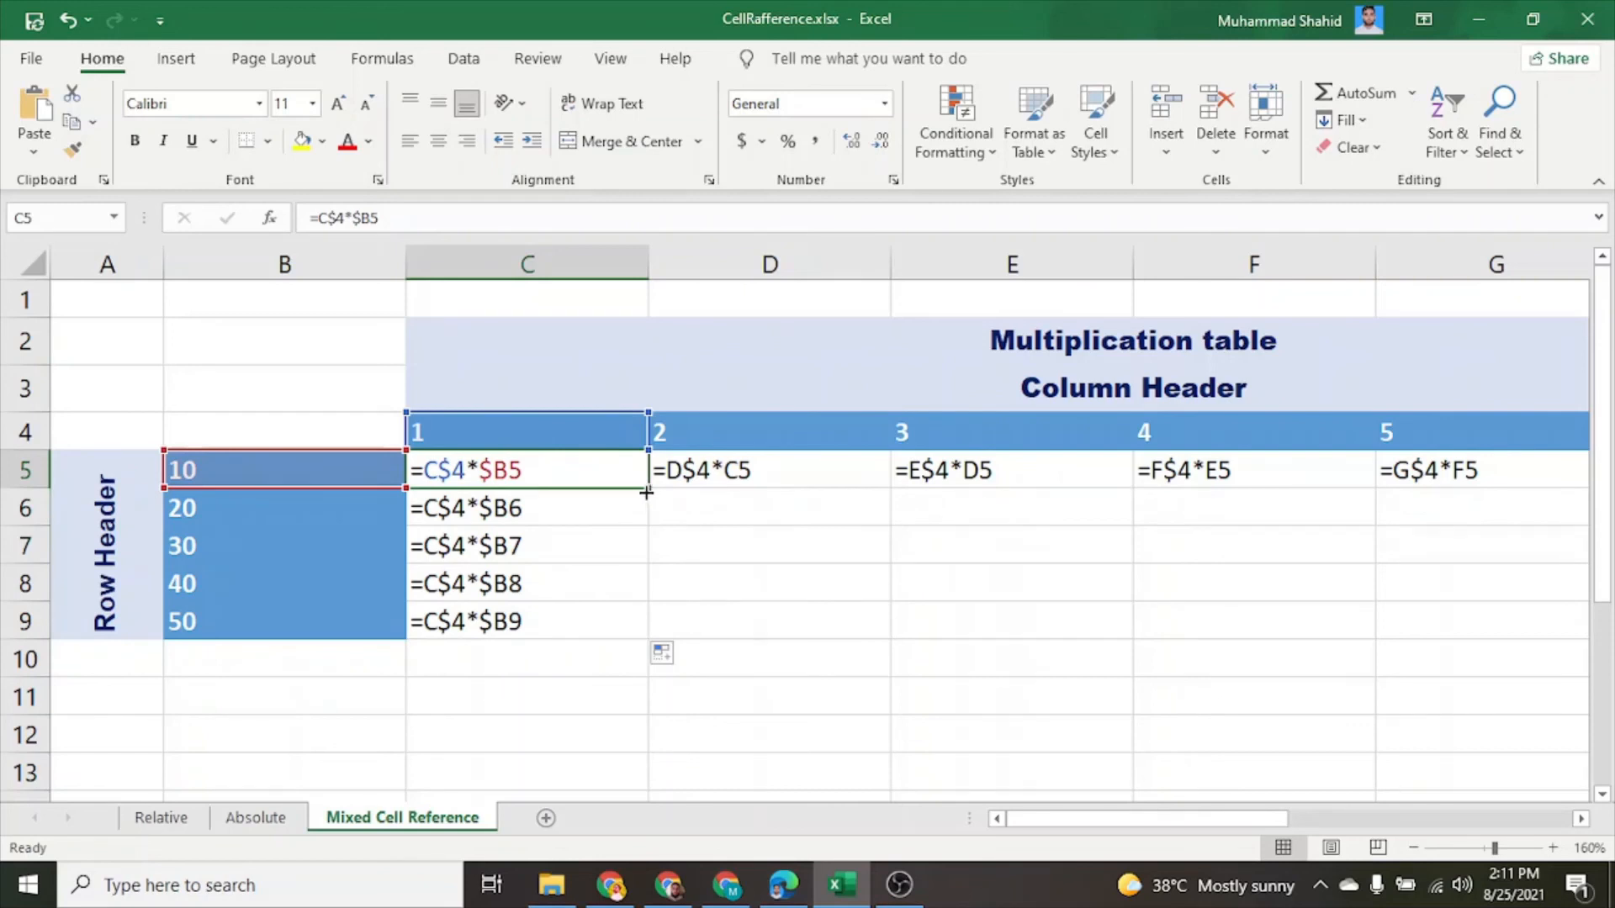
pyautogui.hotkey('ctrl', '`')
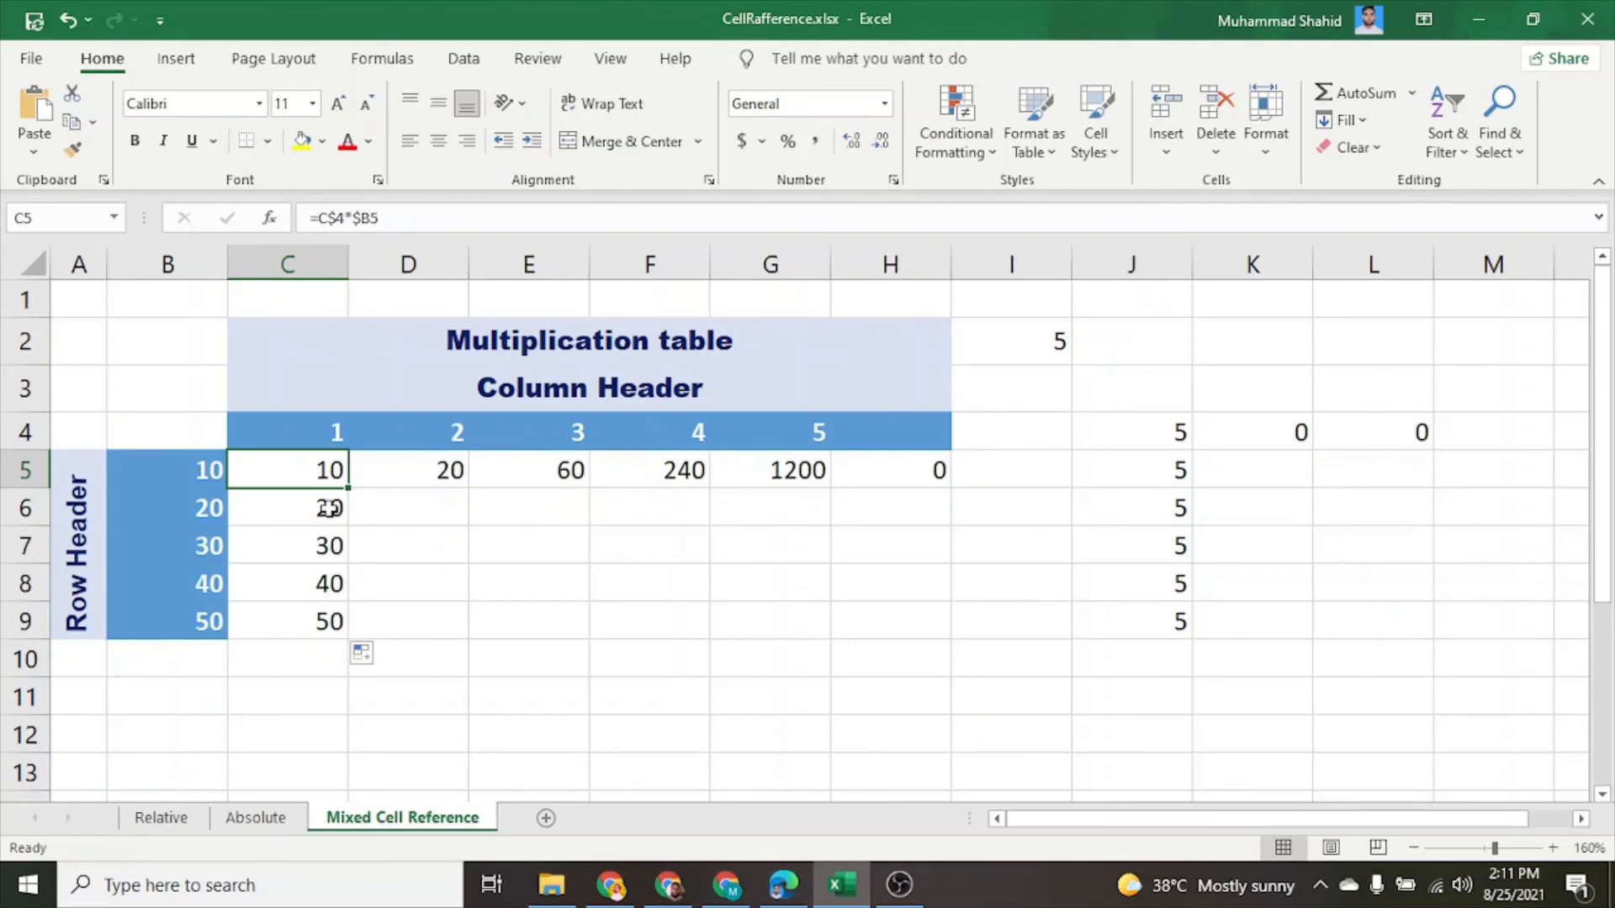
# - Clear the trial copies in C6:C9 and D5:H5, keeping only the formula in C5
pyautogui.moveTo(328, 509); pyautogui.dragTo(325, 620)
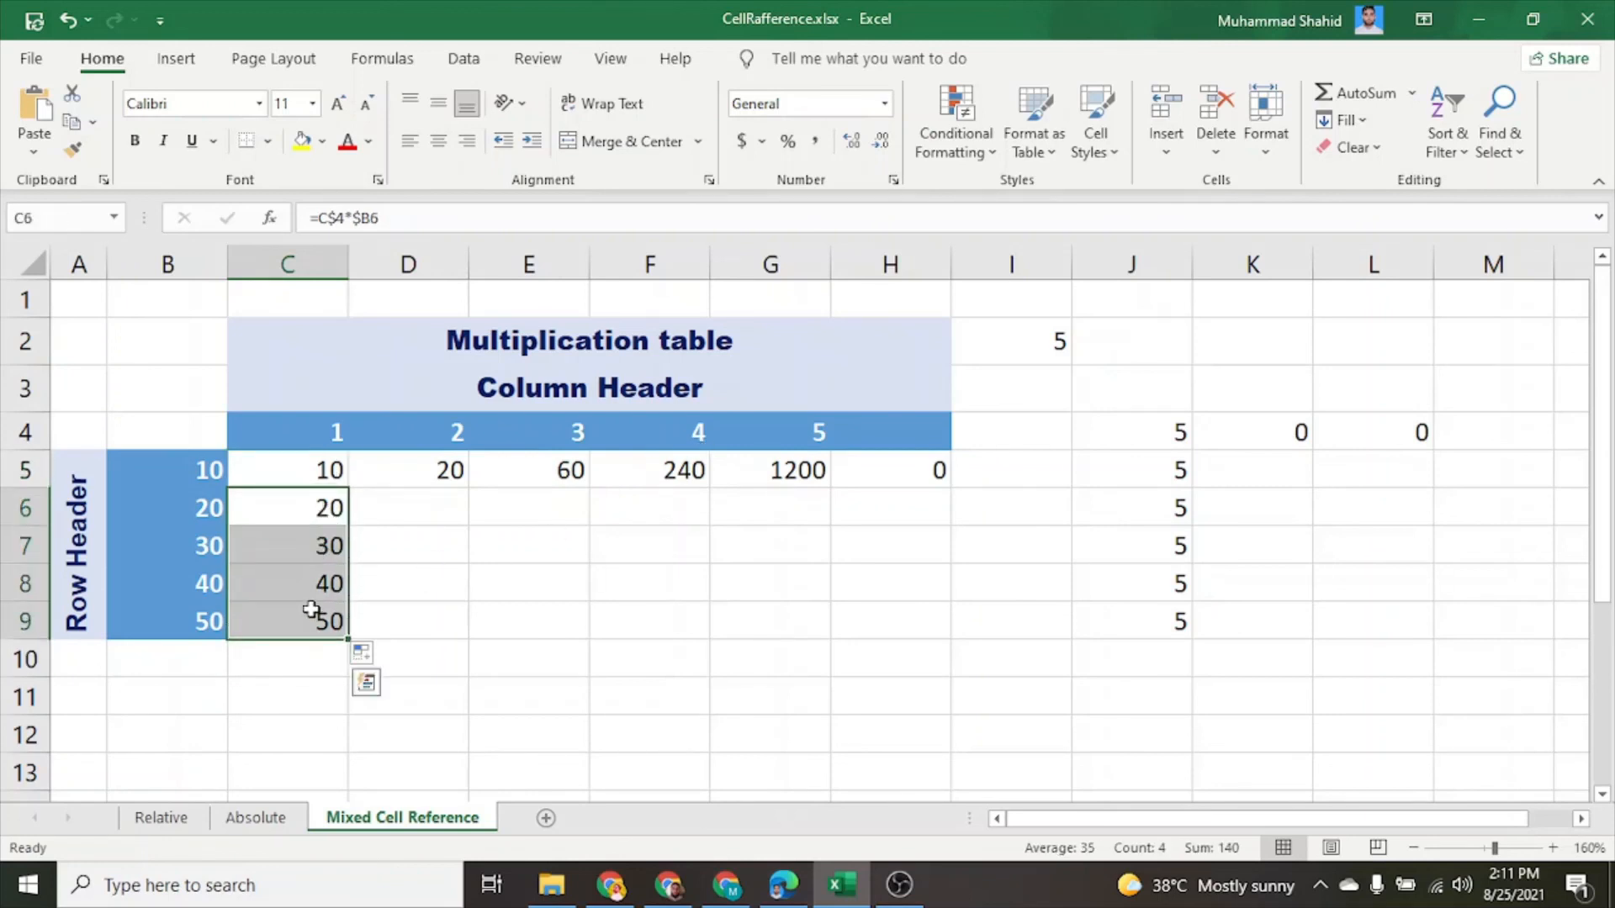
pyautogui.press('Delete')
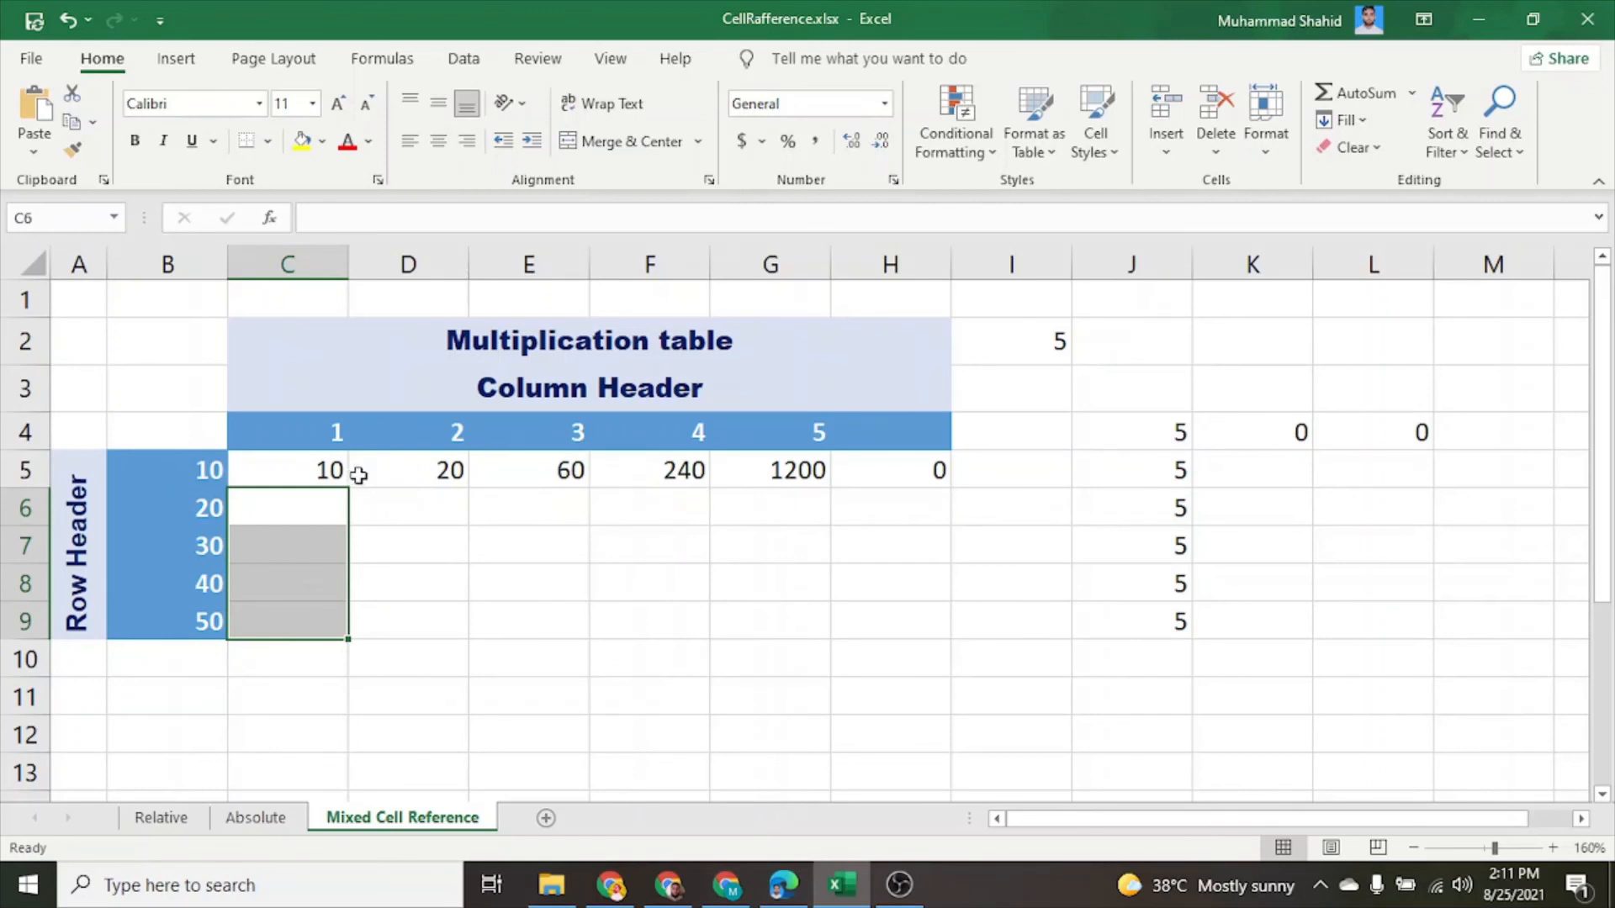
pyautogui.click(405, 476)
pyautogui.moveTo(404, 476); pyautogui.dragTo(872, 471)
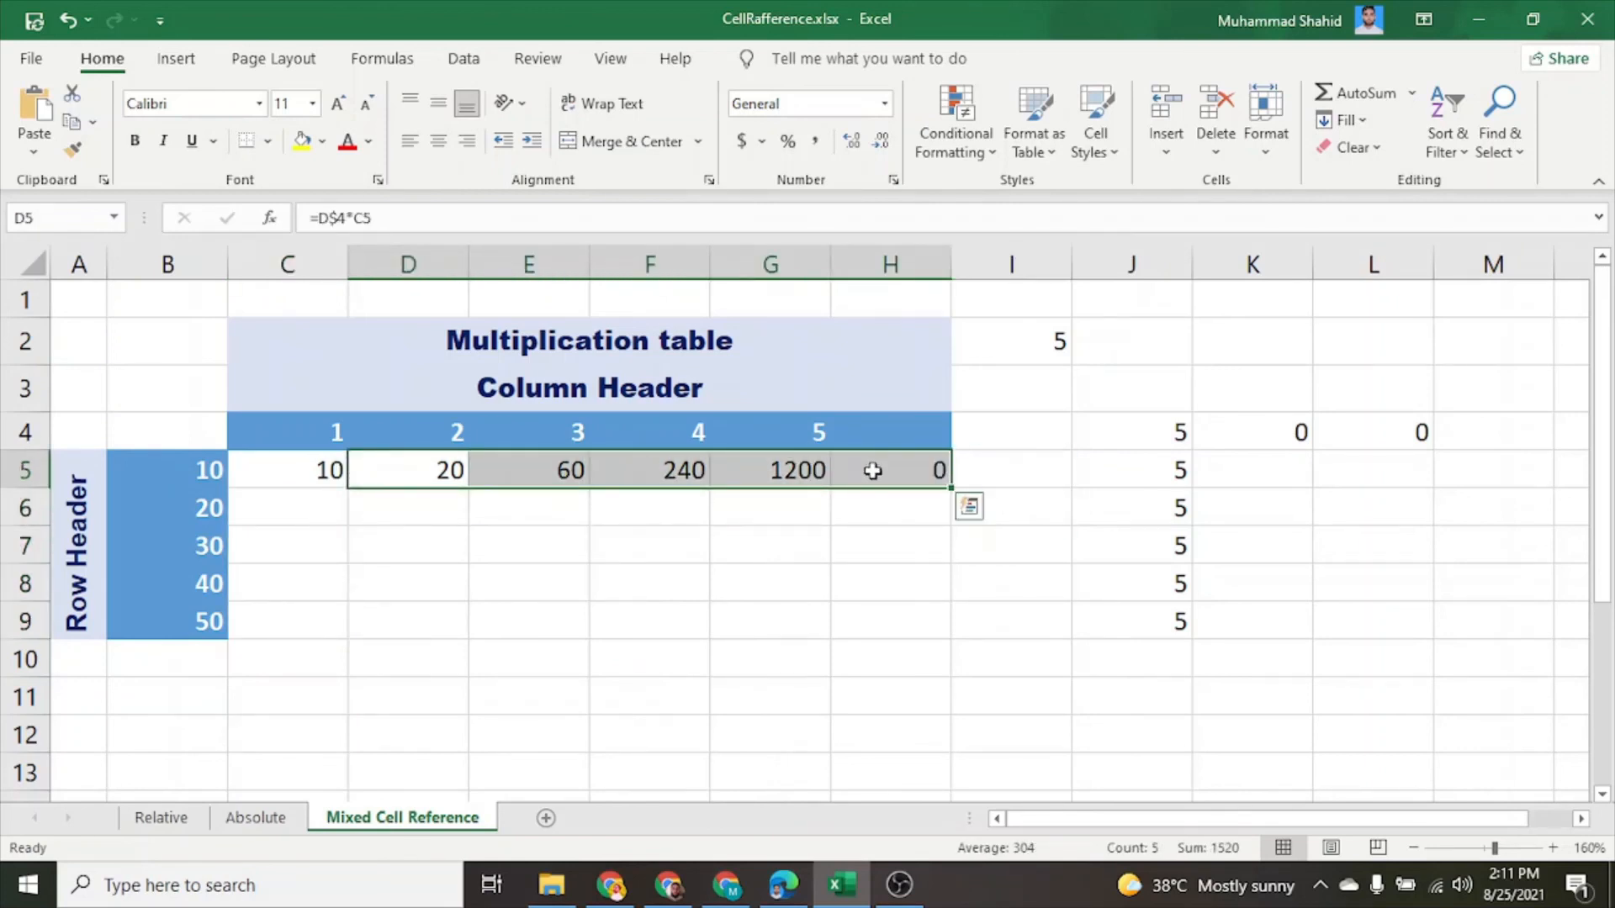
pyautogui.press('Delete')
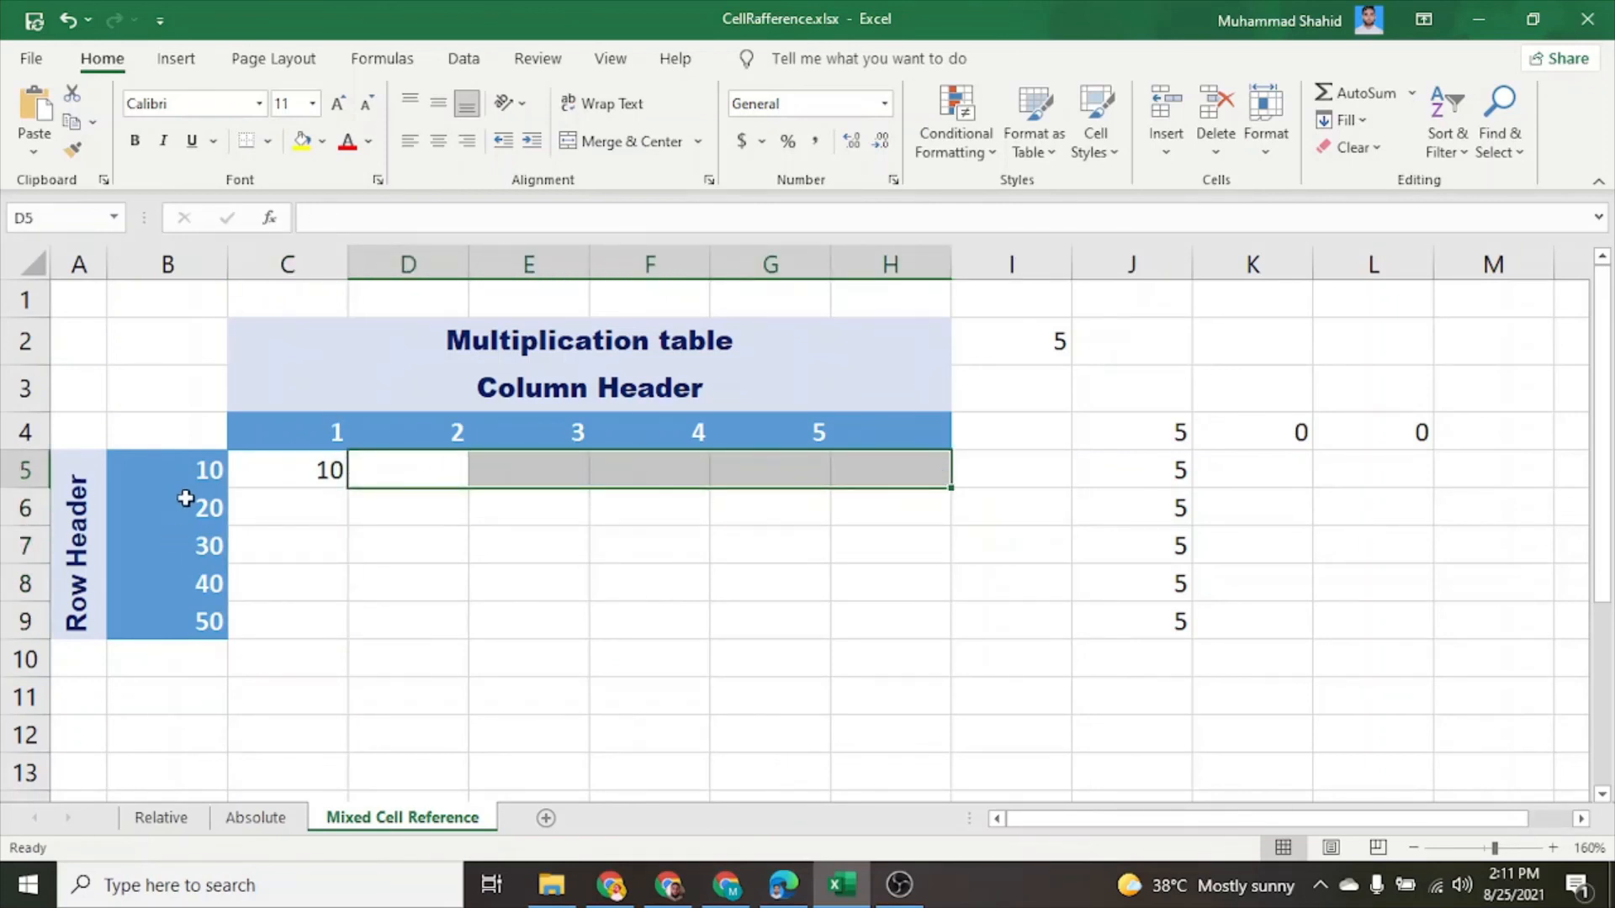
# - Fill the formula in C5 over the whole grid C5:H9 and check the copies in H5 and H9
pyautogui.click(310, 482)
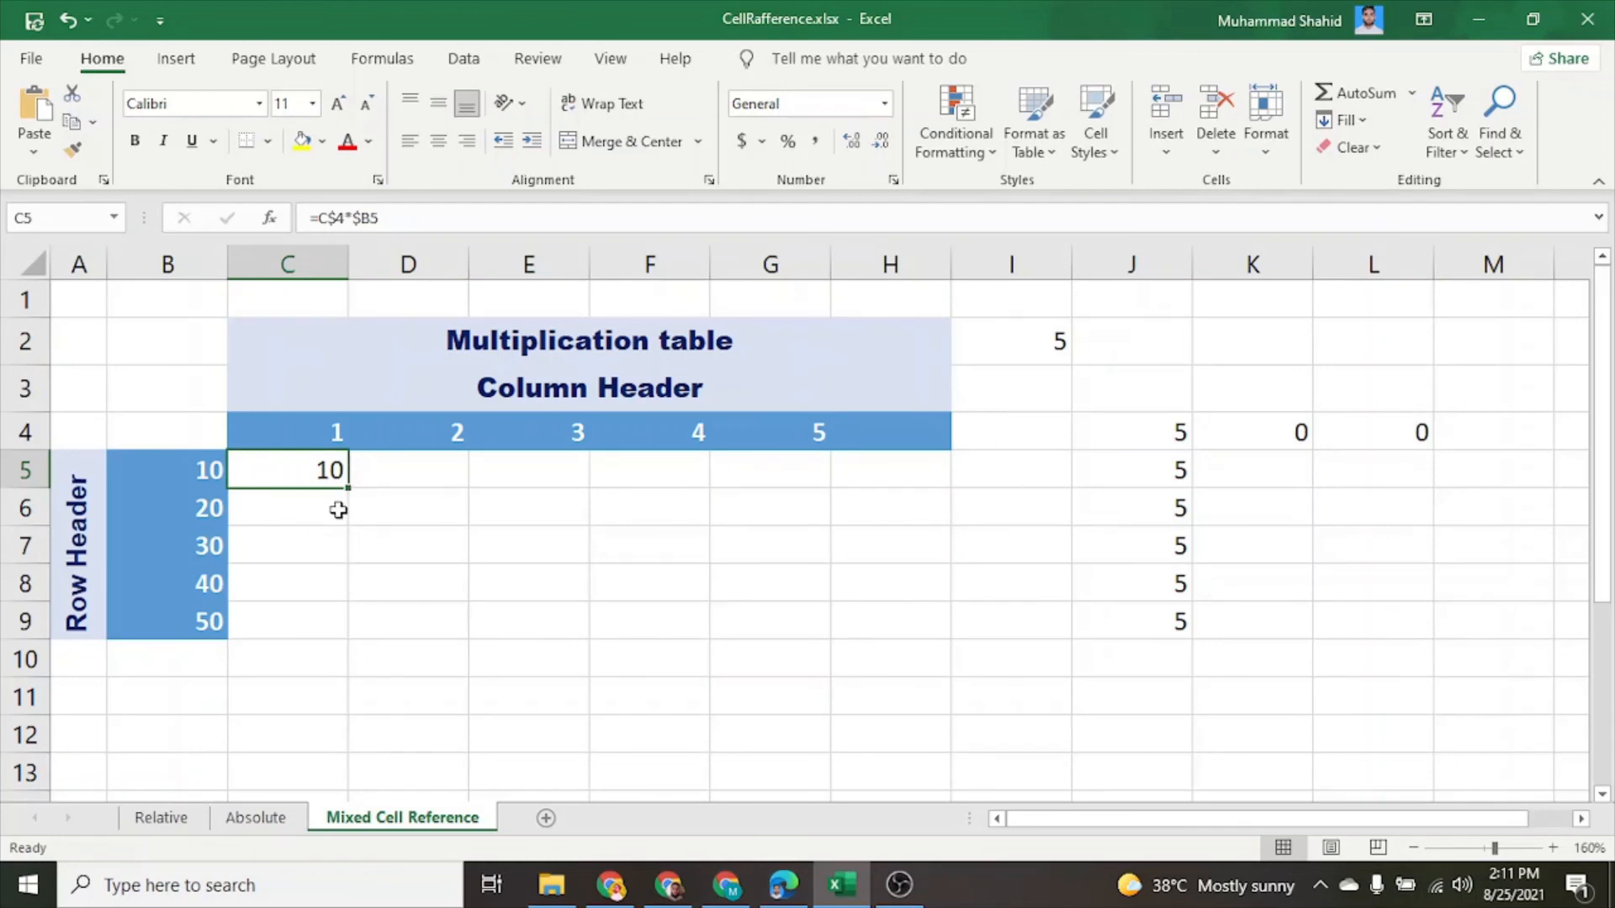
pyautogui.moveTo(344, 491); pyautogui.dragTo(932, 637)
pyautogui.click(930, 469)
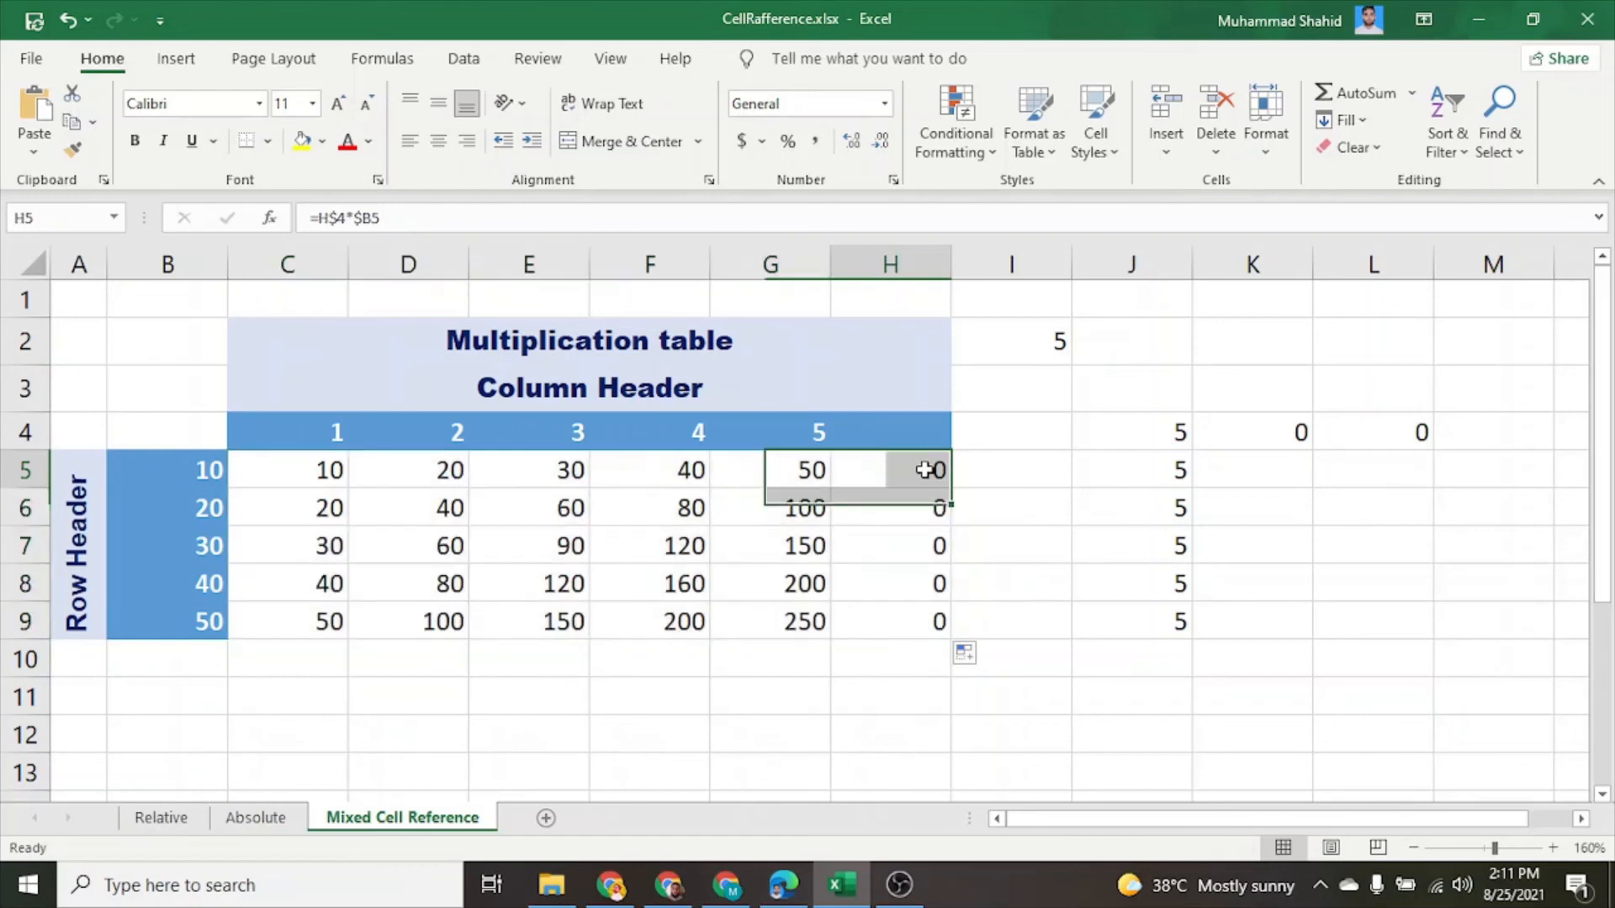
pyautogui.doubleClick(928, 471)
pyautogui.click(929, 621)
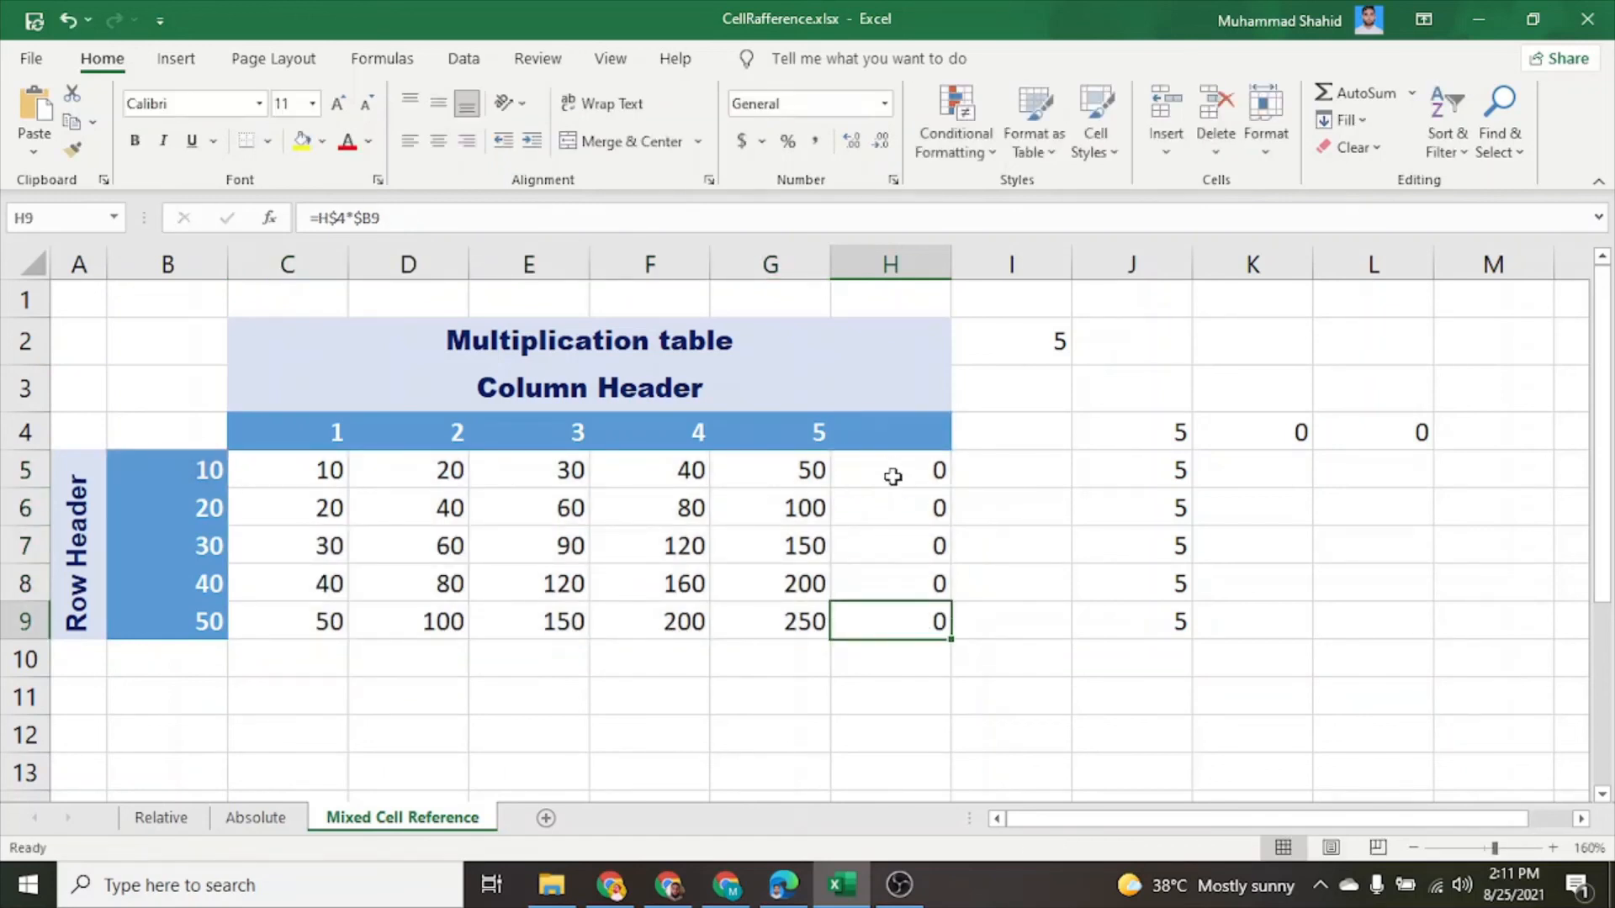
# - Enter 6 as the missing column header in H4
pyautogui.click(906, 435)
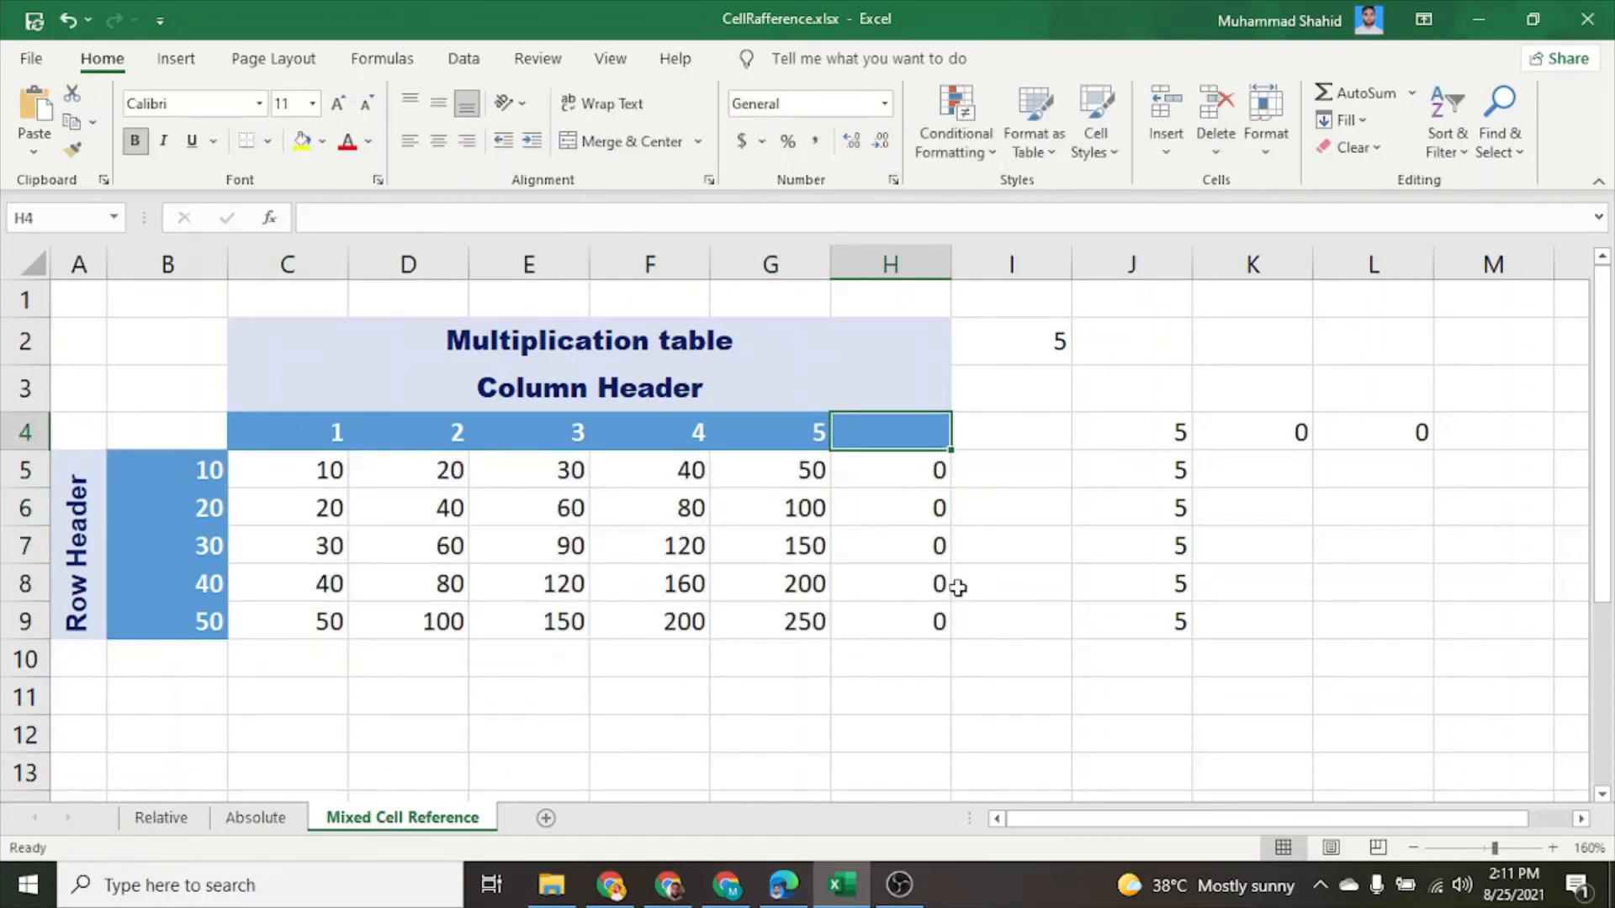
pyautogui.write('6')
pyautogui.press('Return')
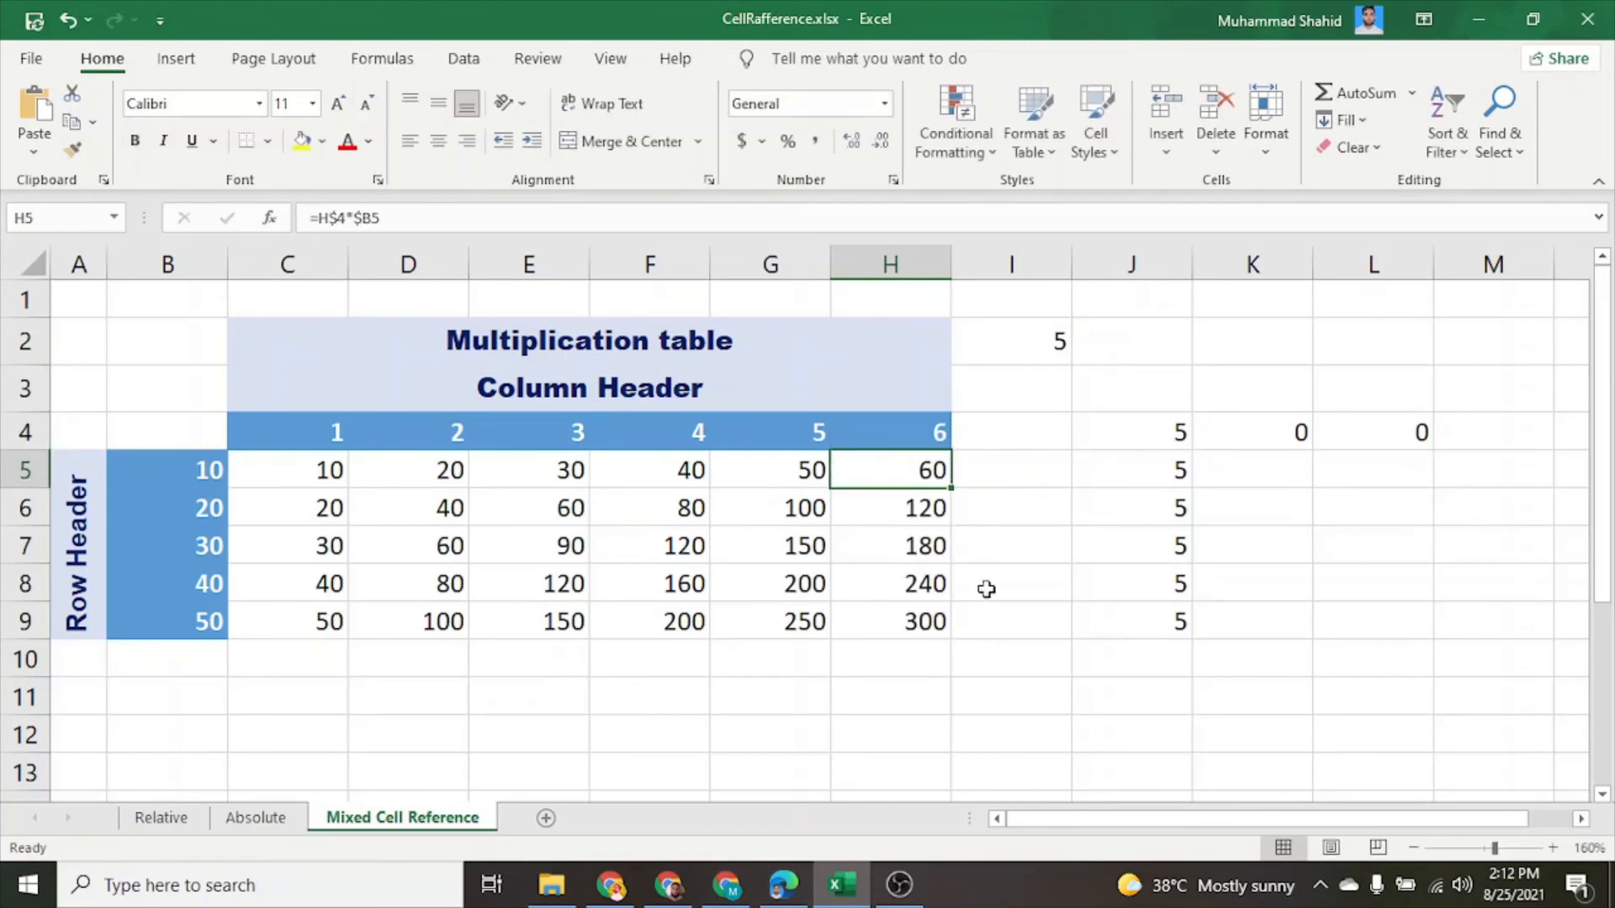
pyautogui.click(915, 732)
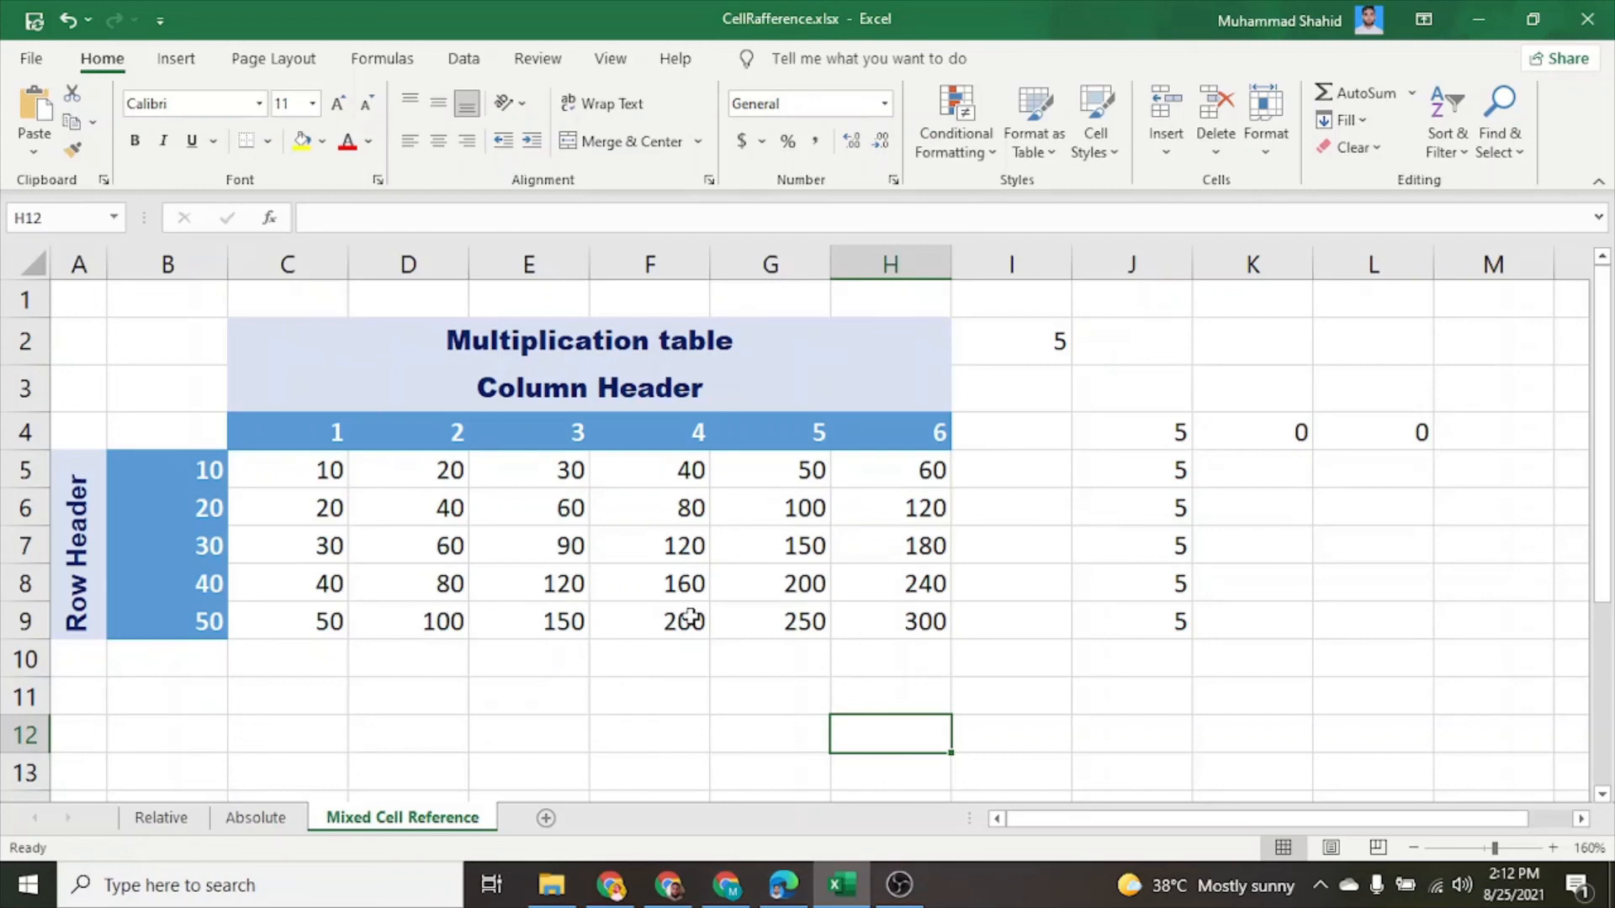
pyautogui.click(358, 652)
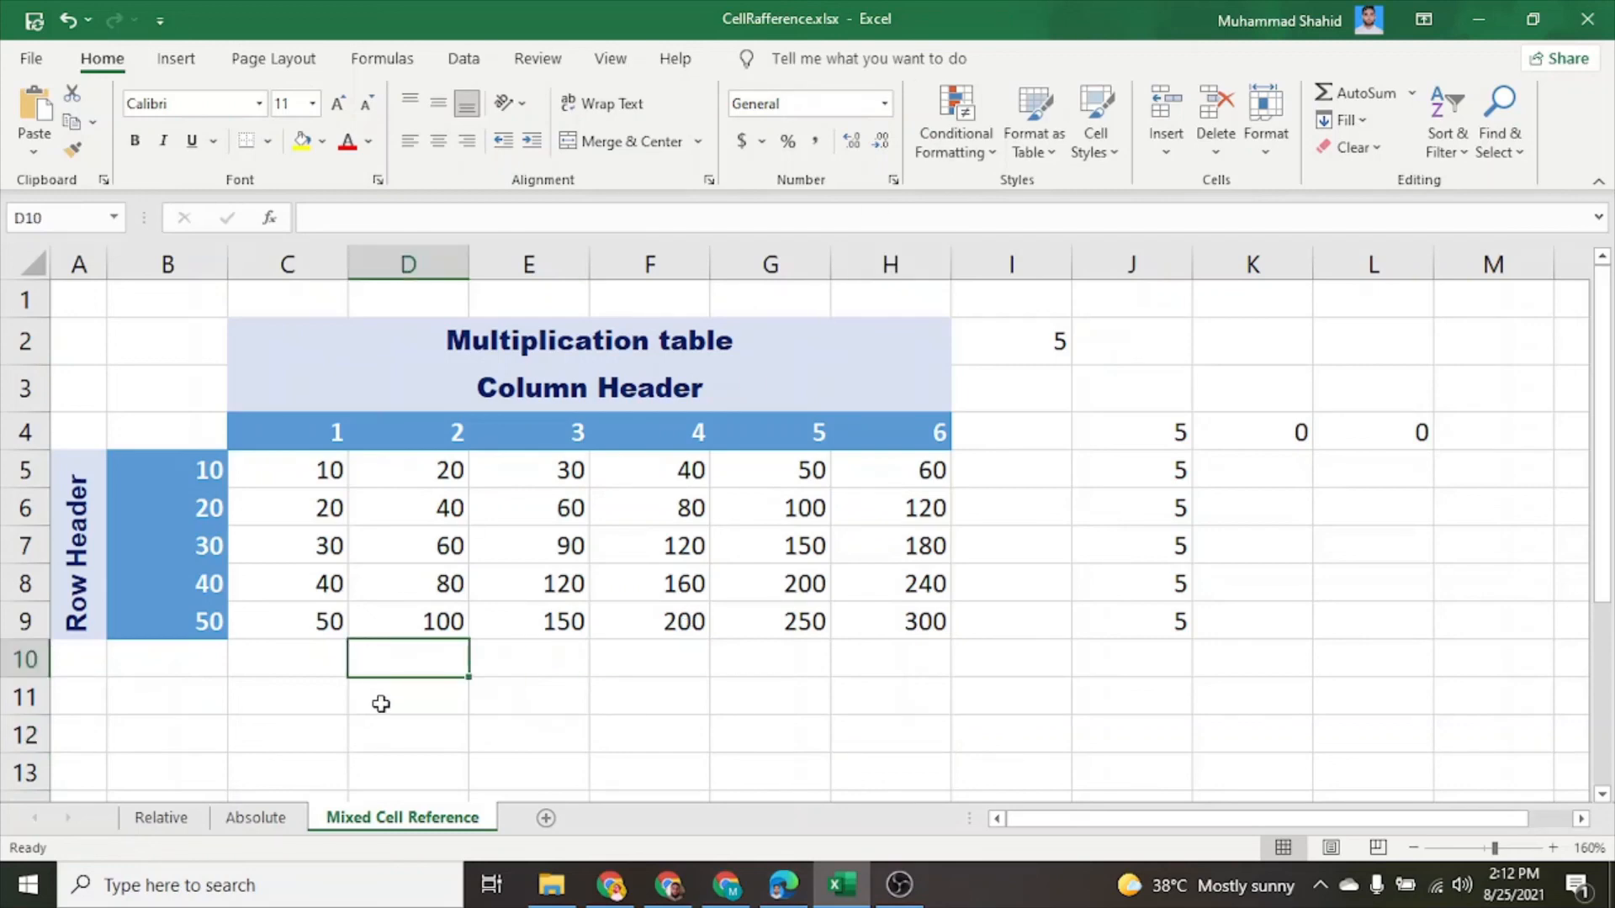